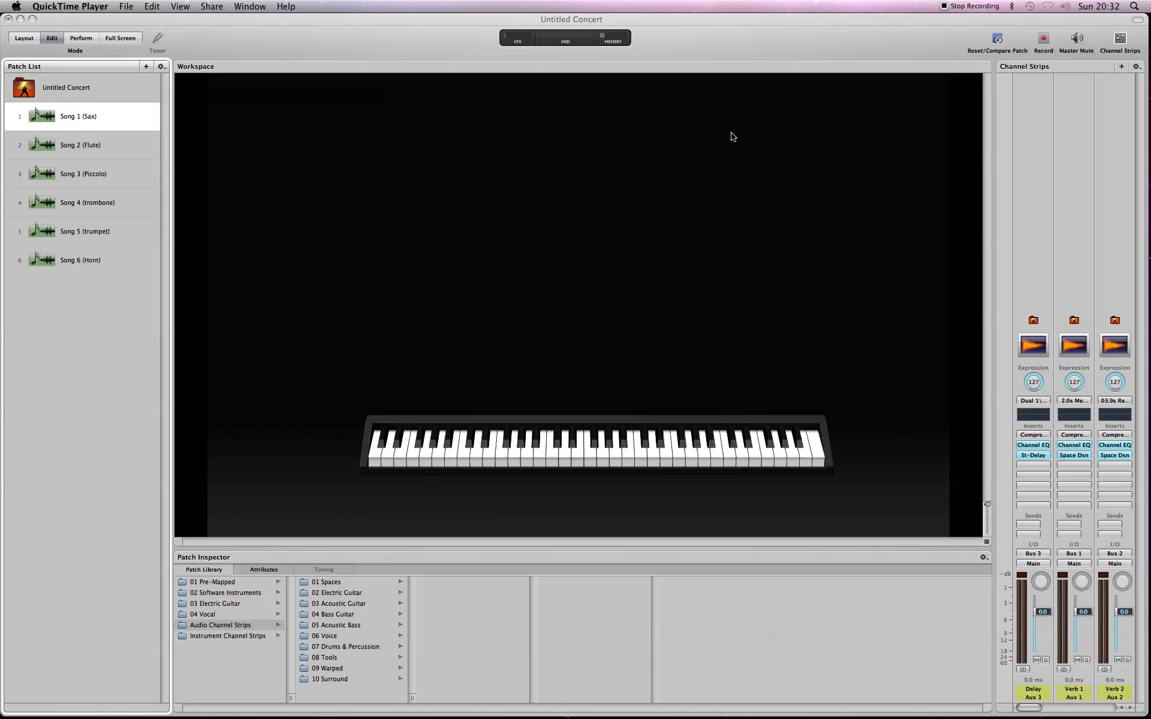
Step: Switch to MainStage and examine the on-screen keyboard's hardware device and MIDI channel options in Layout mode, returning to Edit mode
{"action": "left_click", "coordinate": [672, 26]}
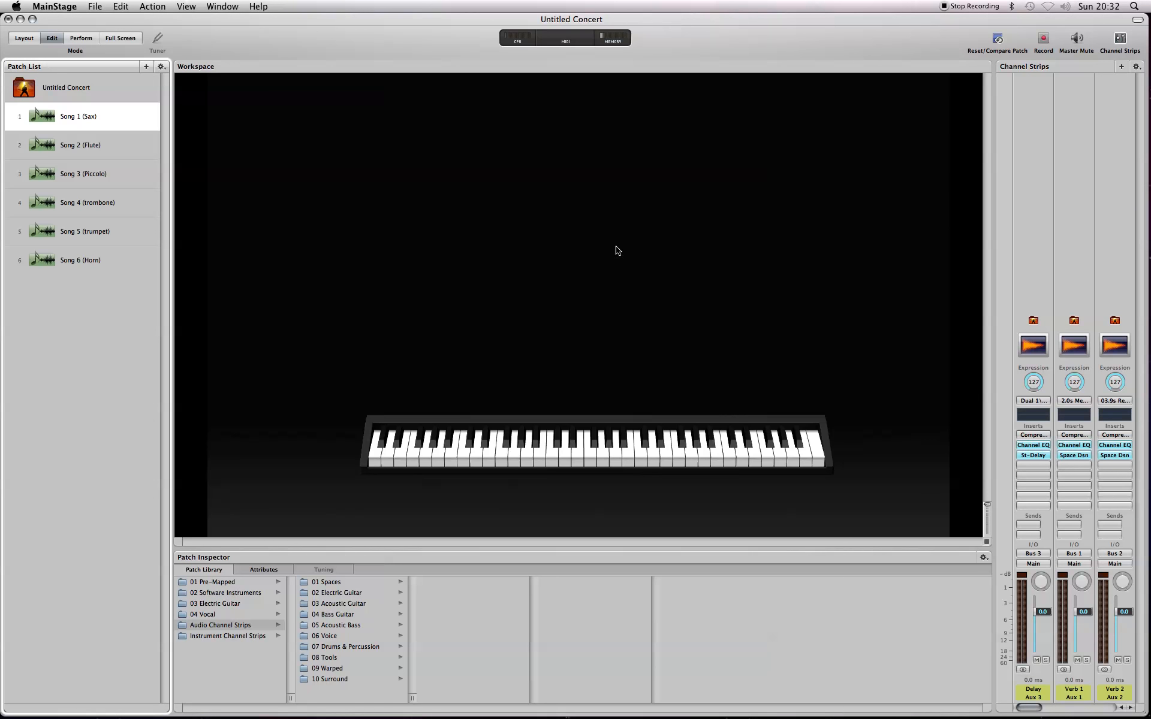
{"action": "left_click", "coordinate": [24, 38]}
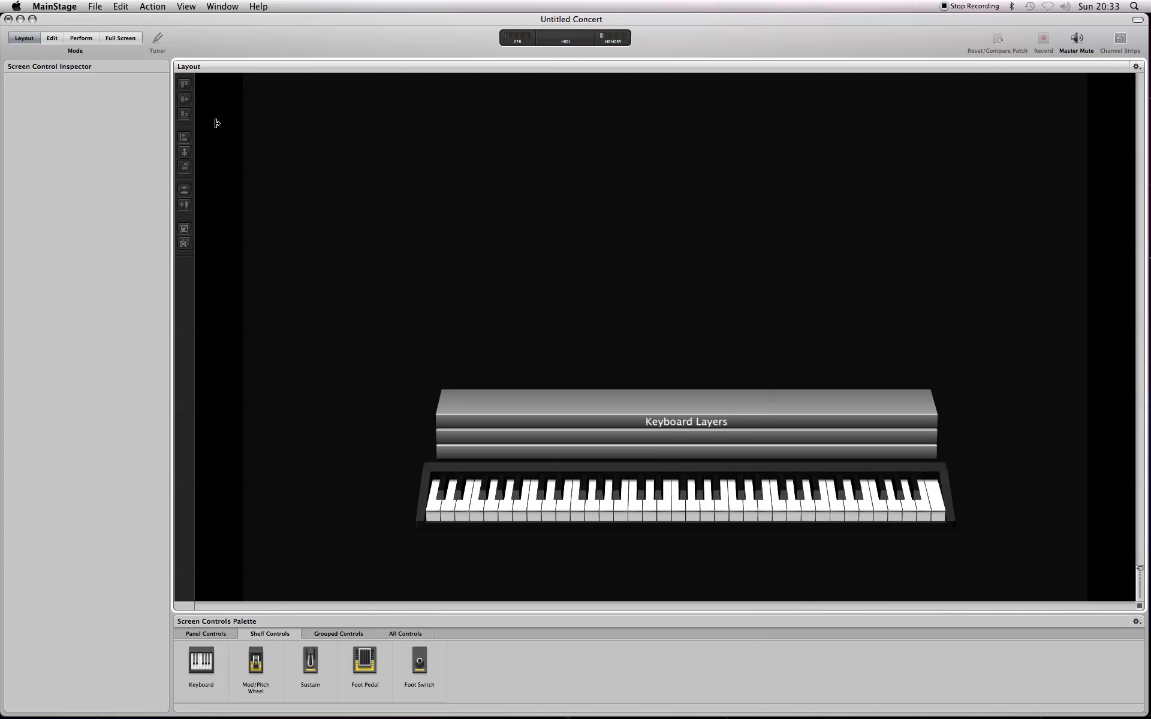
{"action": "left_click", "coordinate": [542, 503]}
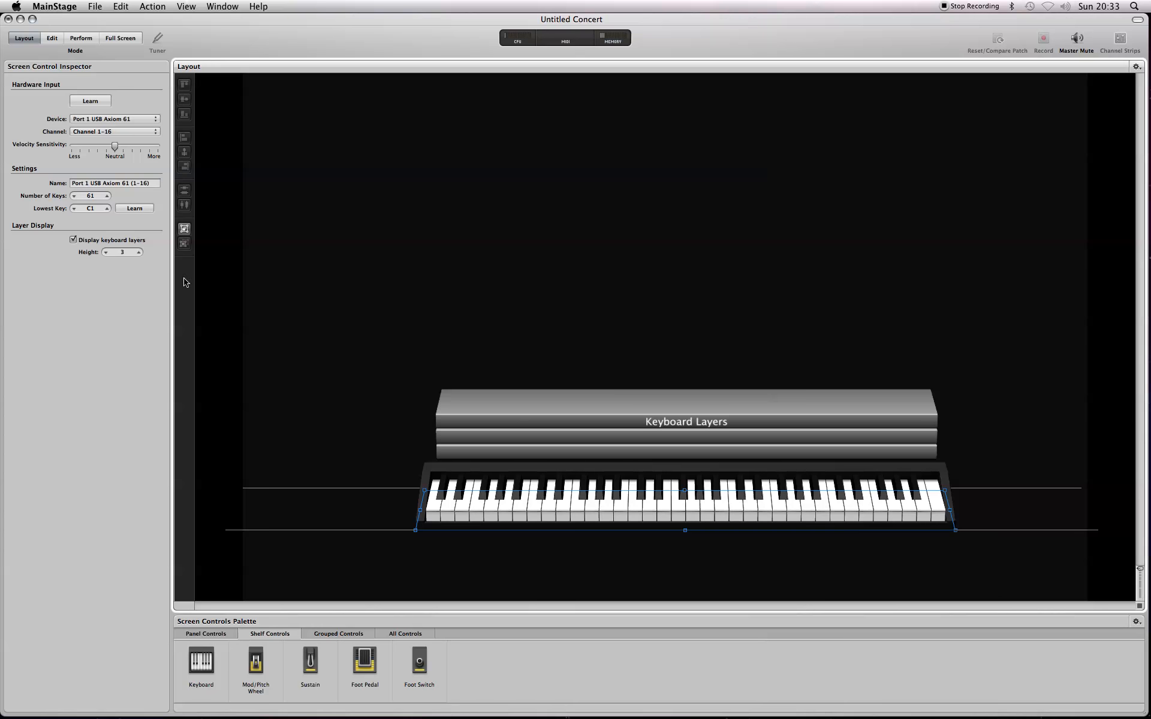
{"action": "left_click", "coordinate": [133, 118]}
{"action": "left_click", "coordinate": [124, 356]}
{"action": "left_click", "coordinate": [119, 132]}
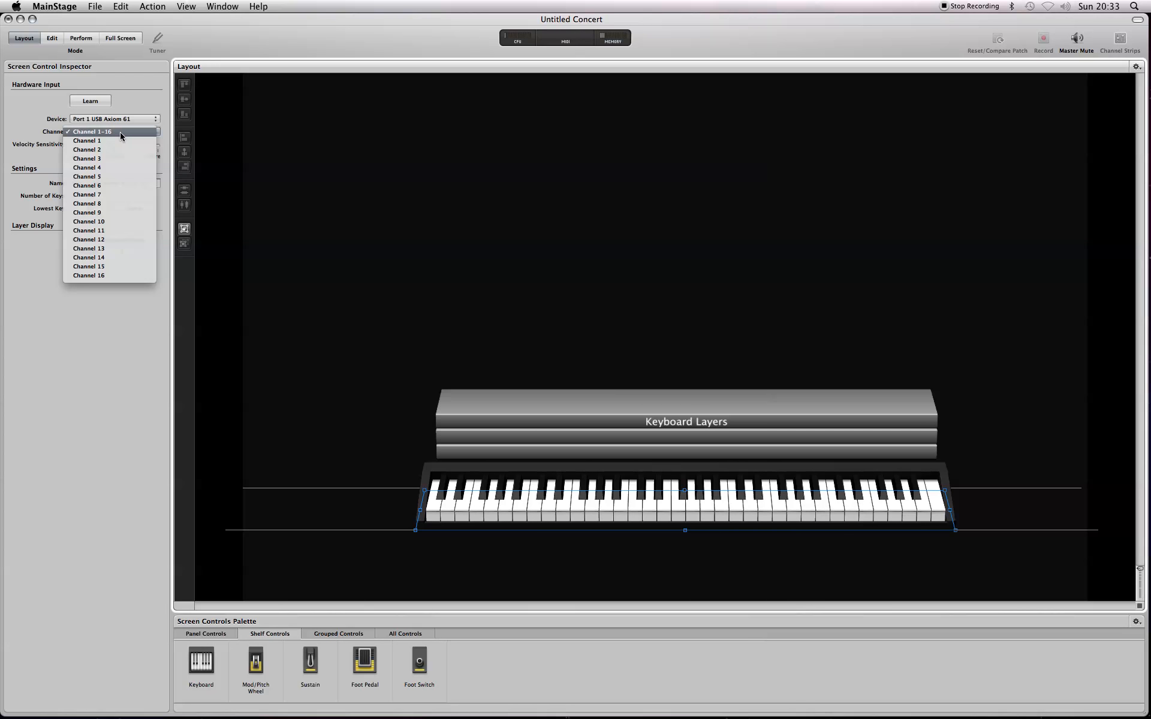
{"action": "left_click", "coordinate": [120, 132]}
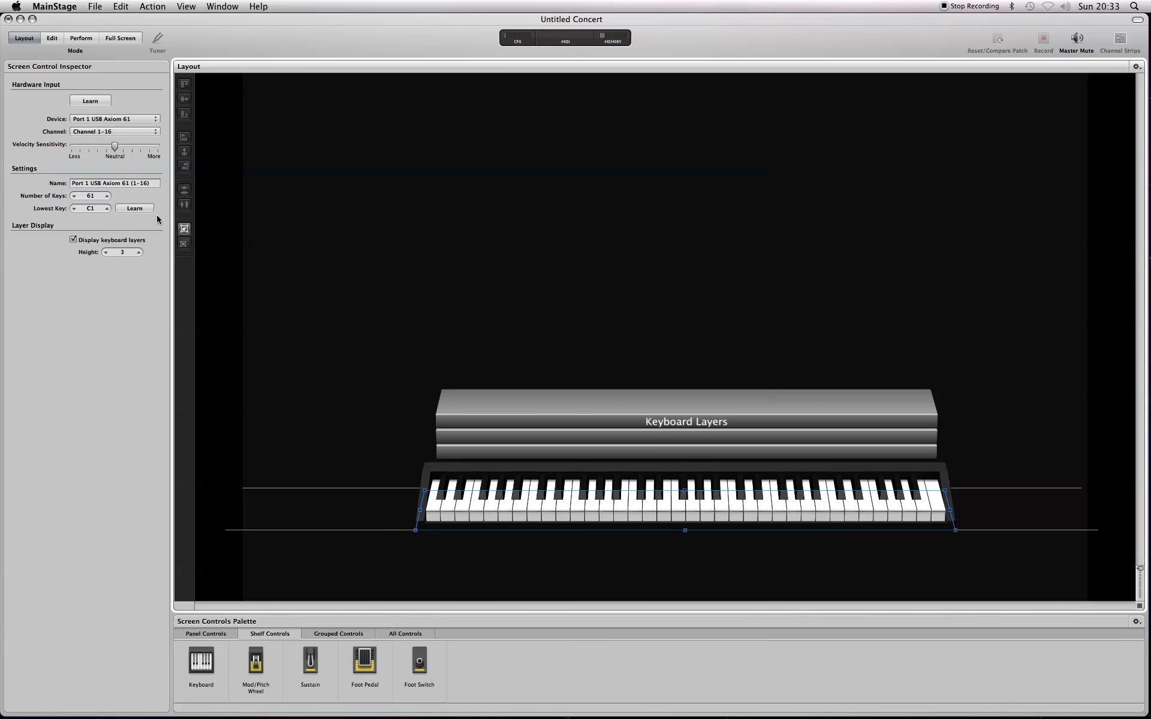
{"action": "left_click", "coordinate": [62, 40]}
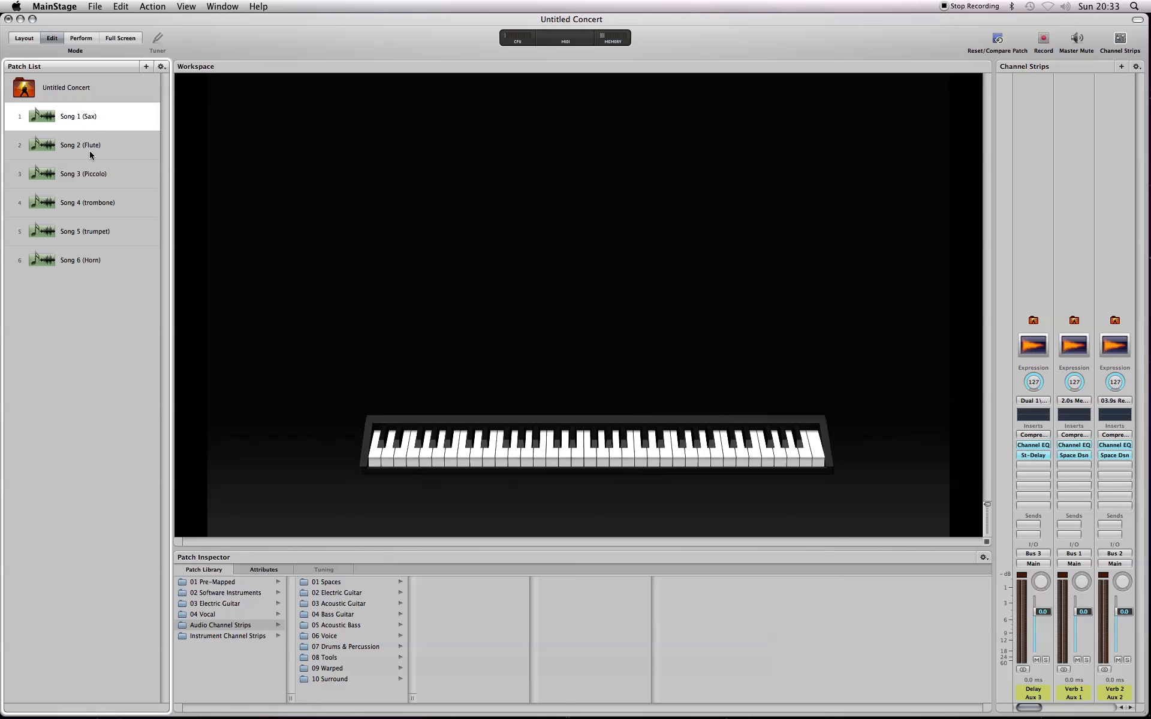
Step: Add a Software Instrument channel strip with Main output to the Song 1 (Sax) patch
{"action": "left_click", "coordinate": [113, 182]}
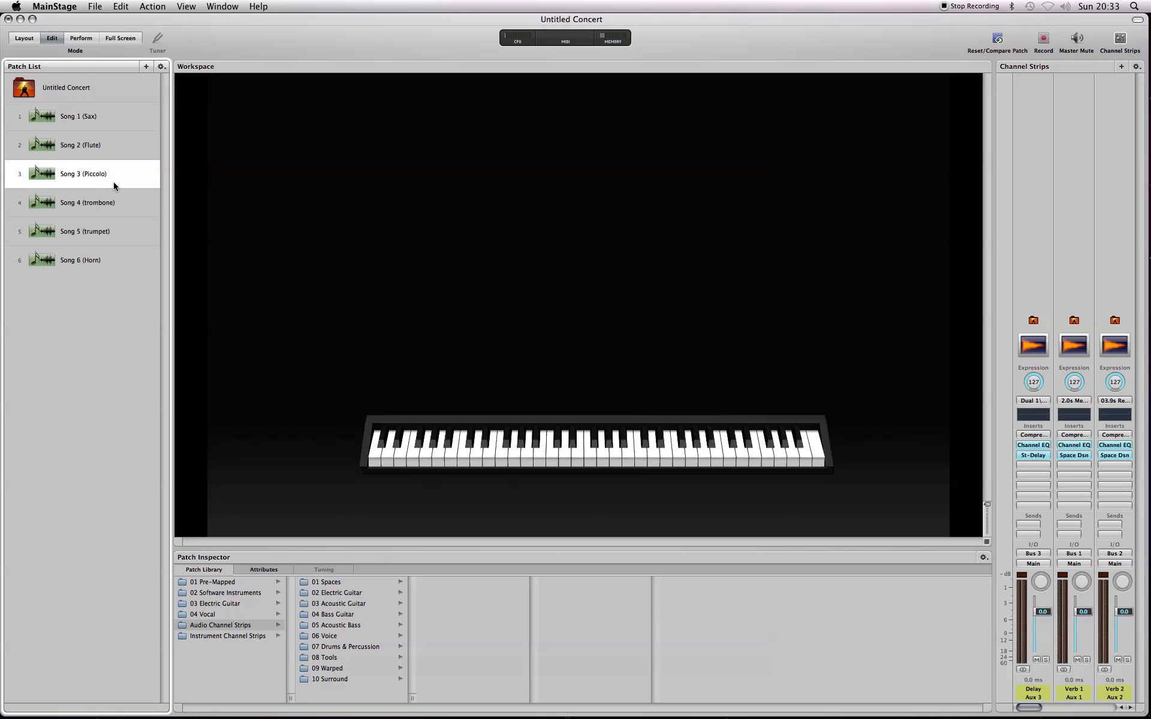
{"action": "left_click", "coordinate": [118, 205]}
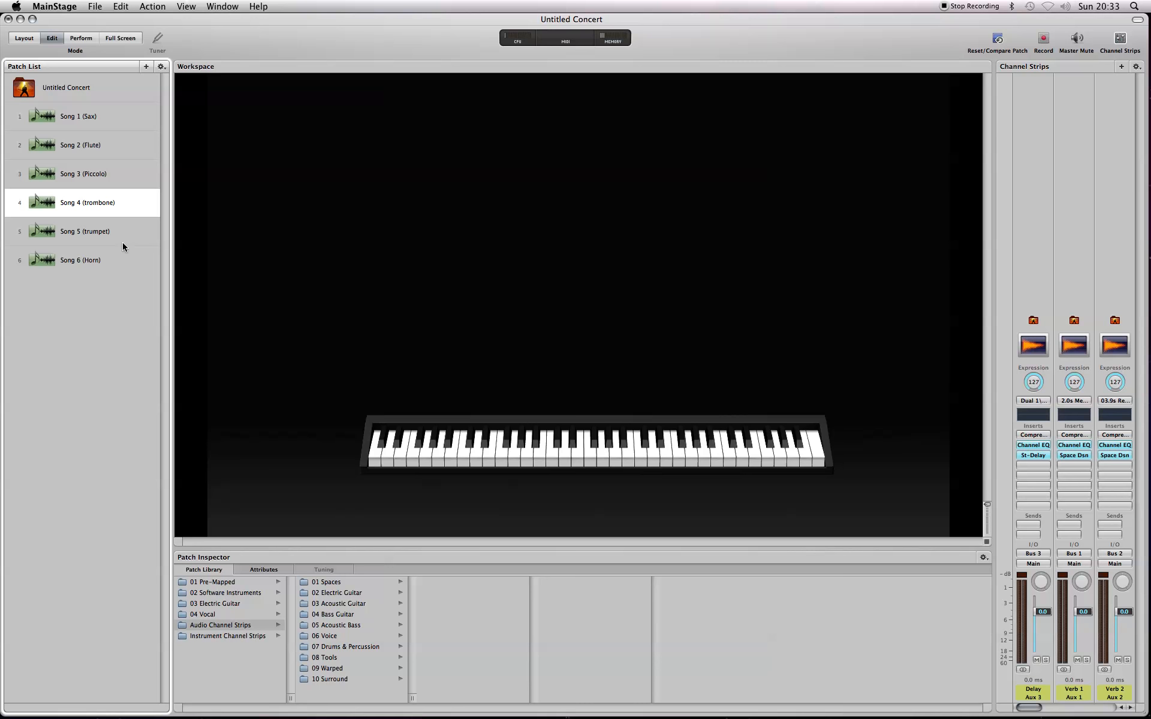
{"action": "left_click", "coordinate": [79, 125]}
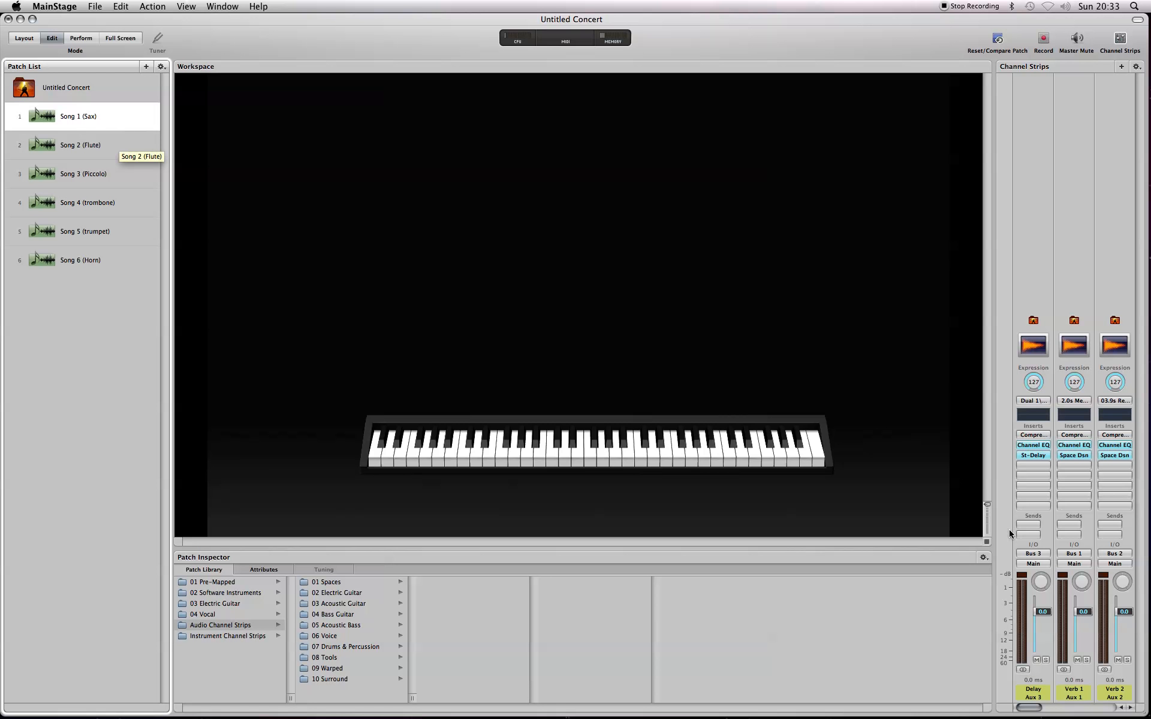
{"action": "left_click", "coordinate": [1121, 66]}
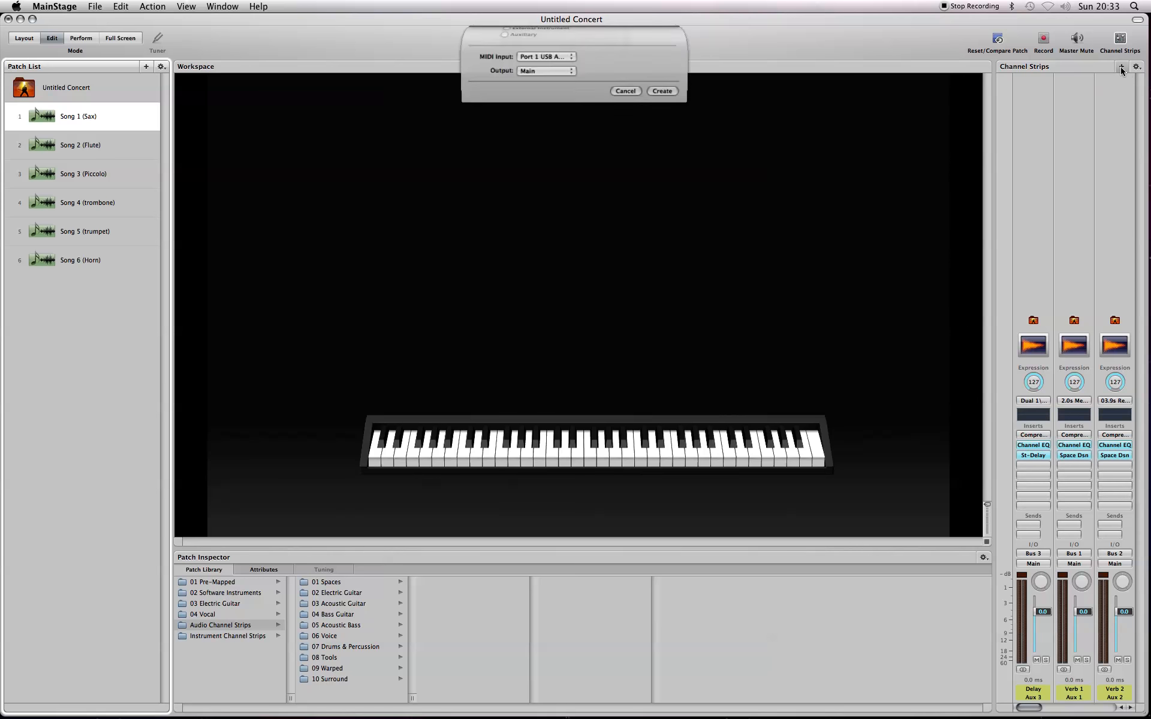
{"action": "left_click", "coordinate": [655, 149]}
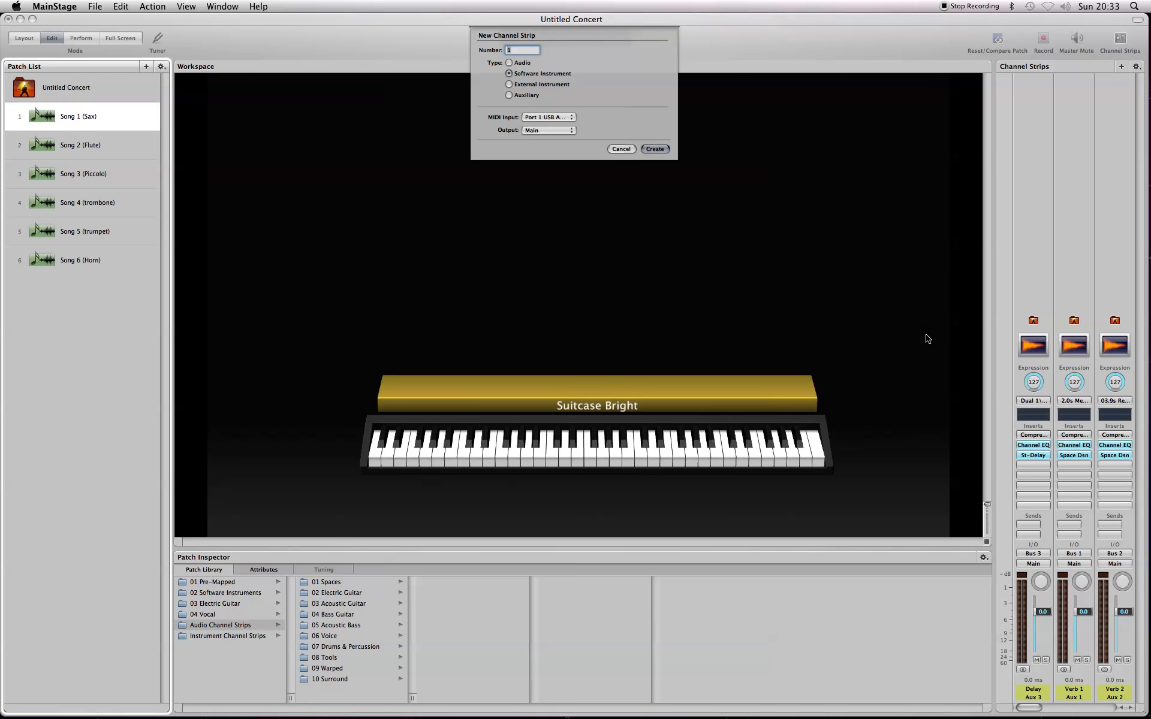
Step: Replace the instrument on the new Song 1 (Sax) channel strip with the Kontakt 5 AU plug-in
{"action": "left_click", "coordinate": [1041, 558]}
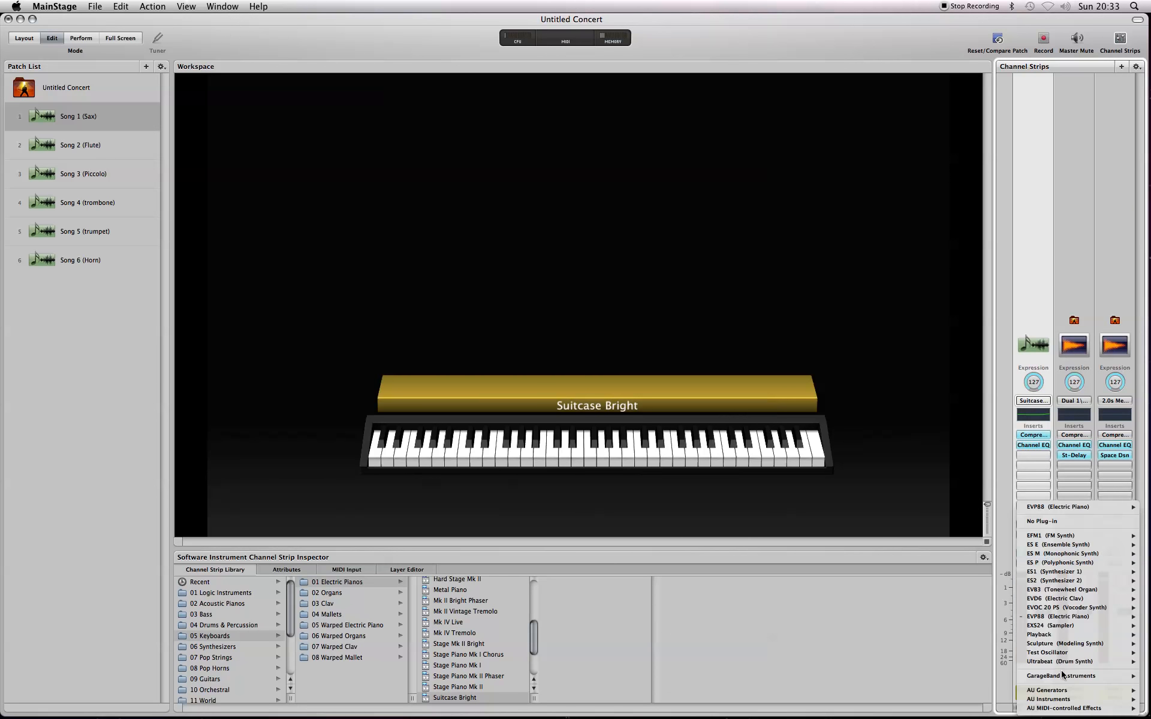
{"action": "mouse_move", "coordinate": [1055, 699]}
{"action": "mouse_move", "coordinate": [930, 701]}
{"action": "mouse_move", "coordinate": [879, 708]}
{"action": "left_click", "coordinate": [782, 672]}
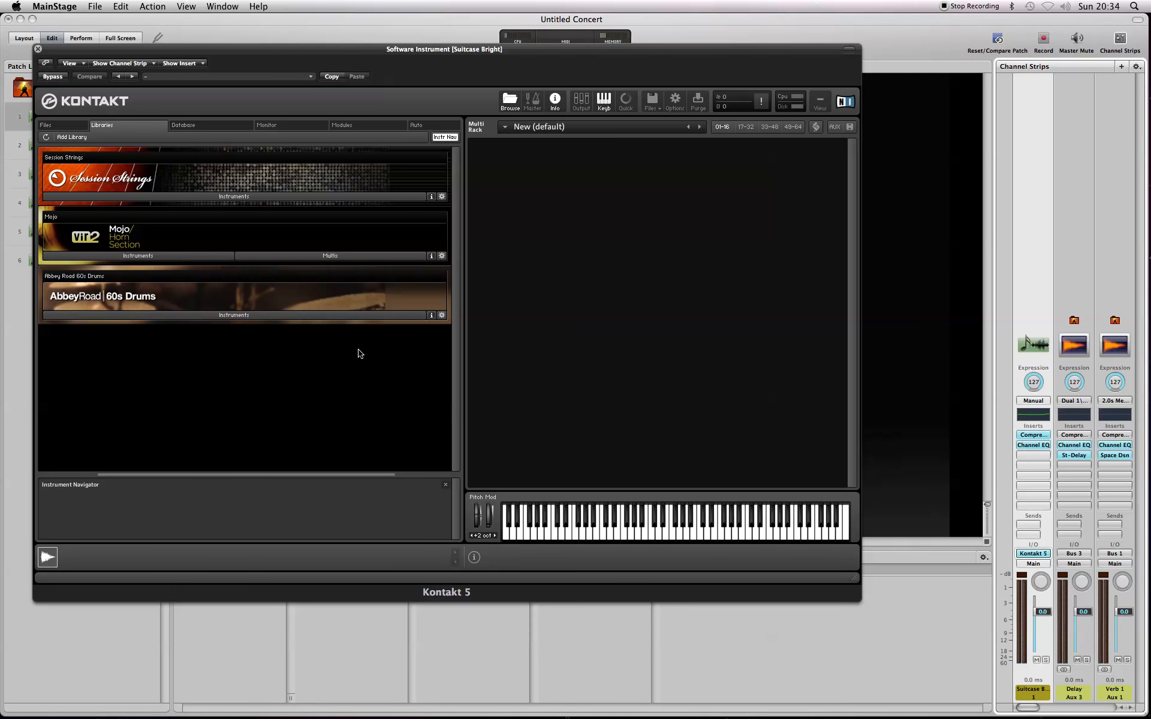
Step: Load CIL Alto Sax from the Mojo Horn Section library into the Kontakt 5 plug-in and close its window
{"action": "left_click", "coordinate": [122, 256]}
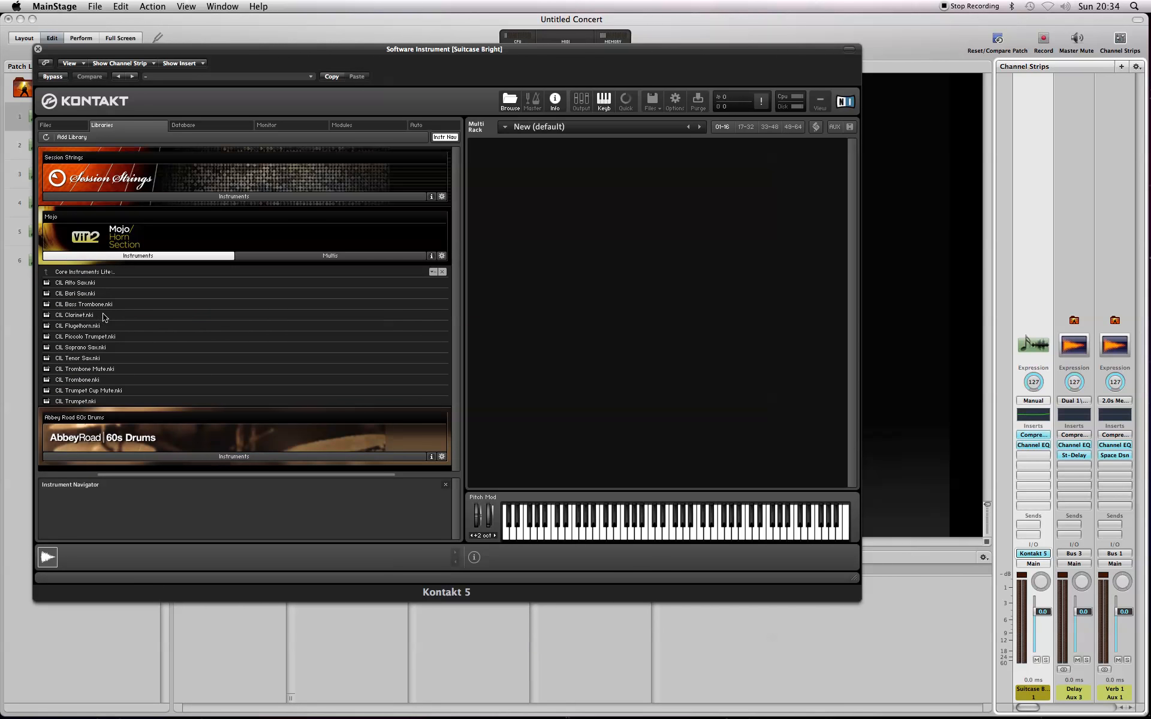
{"action": "left_click_drag", "start_coordinate": [111, 53], "coordinate": [231, 36]}
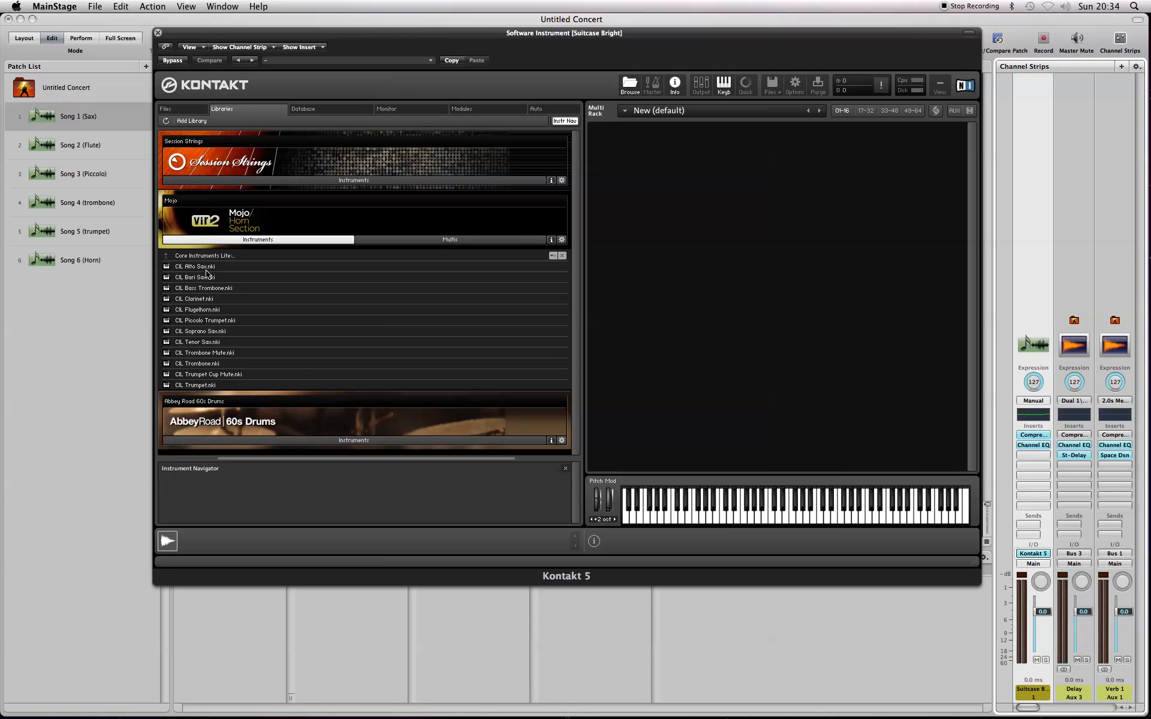
{"action": "double_click", "coordinate": [207, 267]}
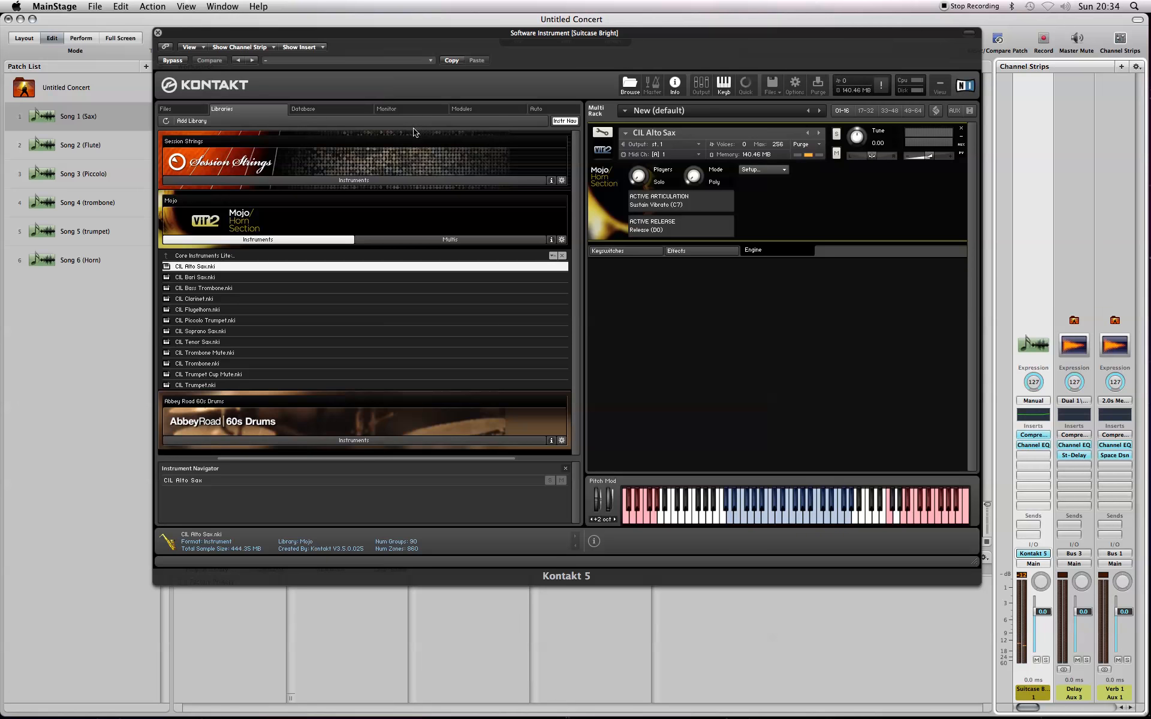
{"action": "left_click", "coordinate": [158, 32]}
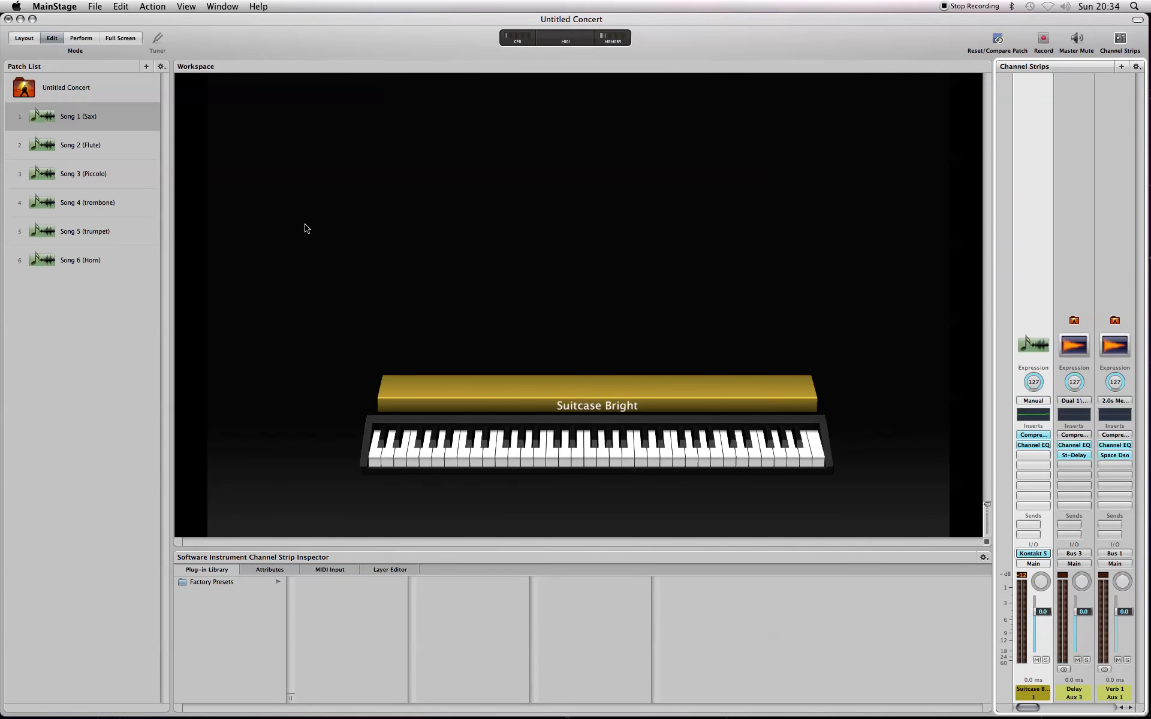
Step: Step through the patches from Song 2 (Flute) to Song 6 (Horn) and compare them with Song 1 (Sax)
{"action": "left_click", "coordinate": [134, 152]}
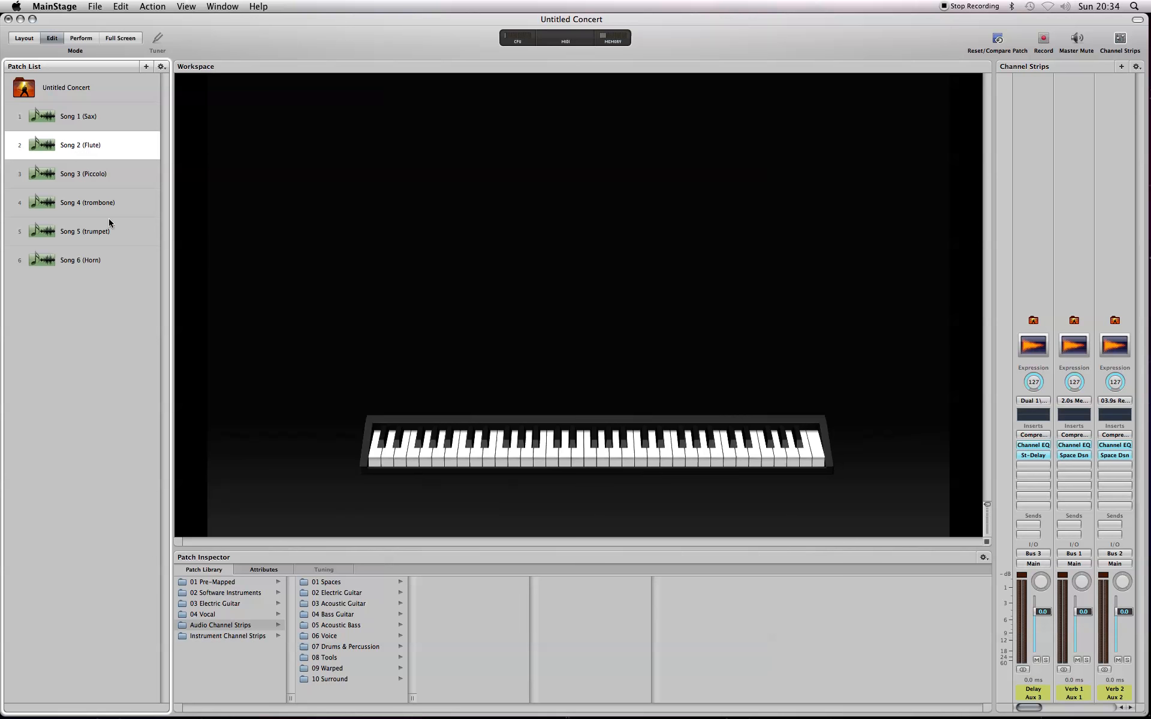
{"action": "left_click", "coordinate": [100, 174]}
{"action": "left_click", "coordinate": [102, 200]}
{"action": "left_click", "coordinate": [101, 231]}
{"action": "left_click", "coordinate": [98, 260]}
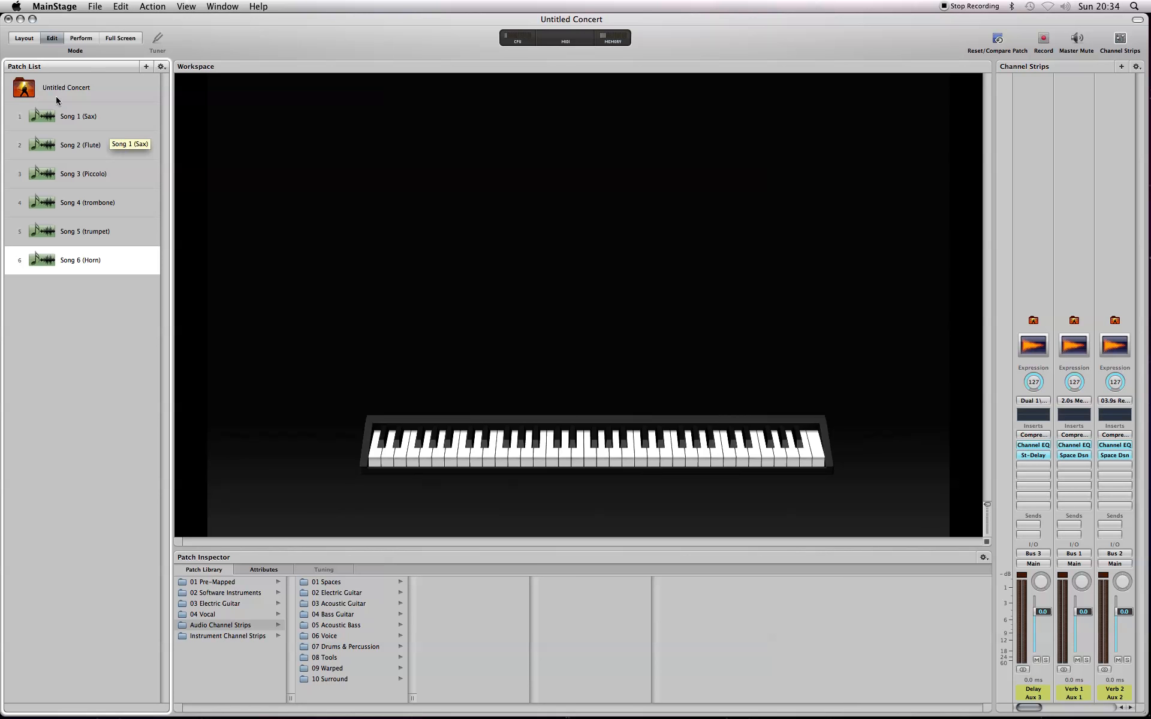
{"action": "left_click", "coordinate": [100, 115]}
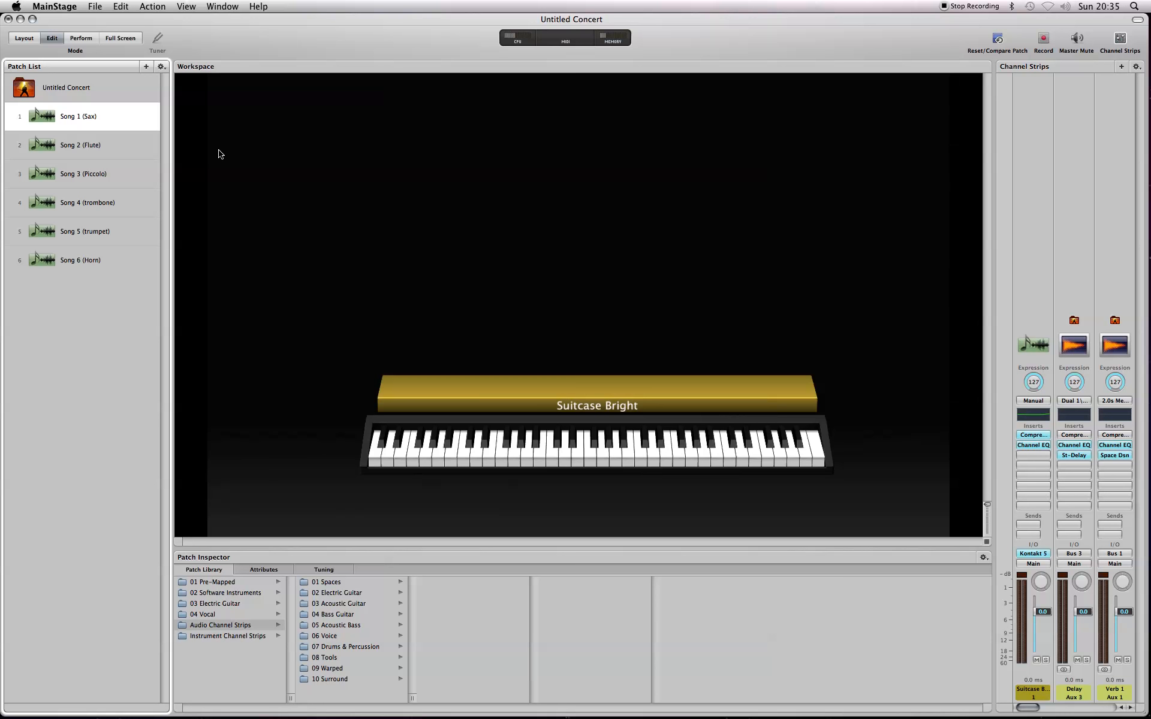
{"action": "left_click", "coordinate": [109, 141]}
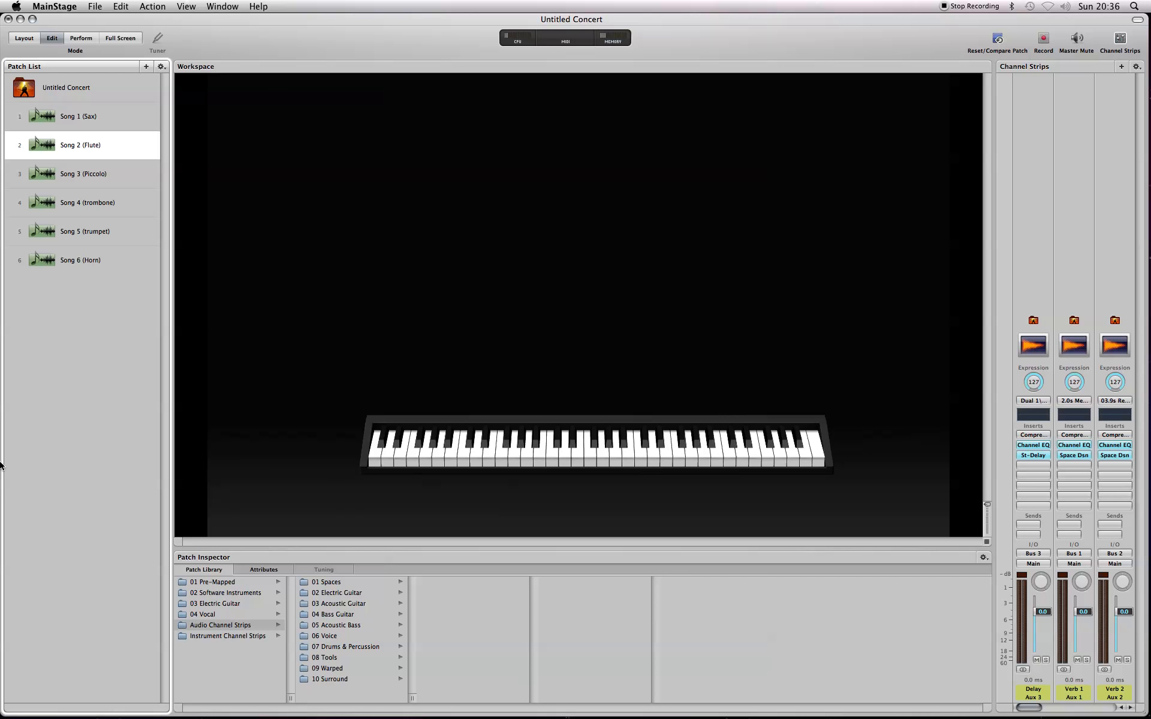
{"action": "mouse_move", "coordinate": [1, 465]}
{"action": "left_click", "coordinate": [23, 357]}
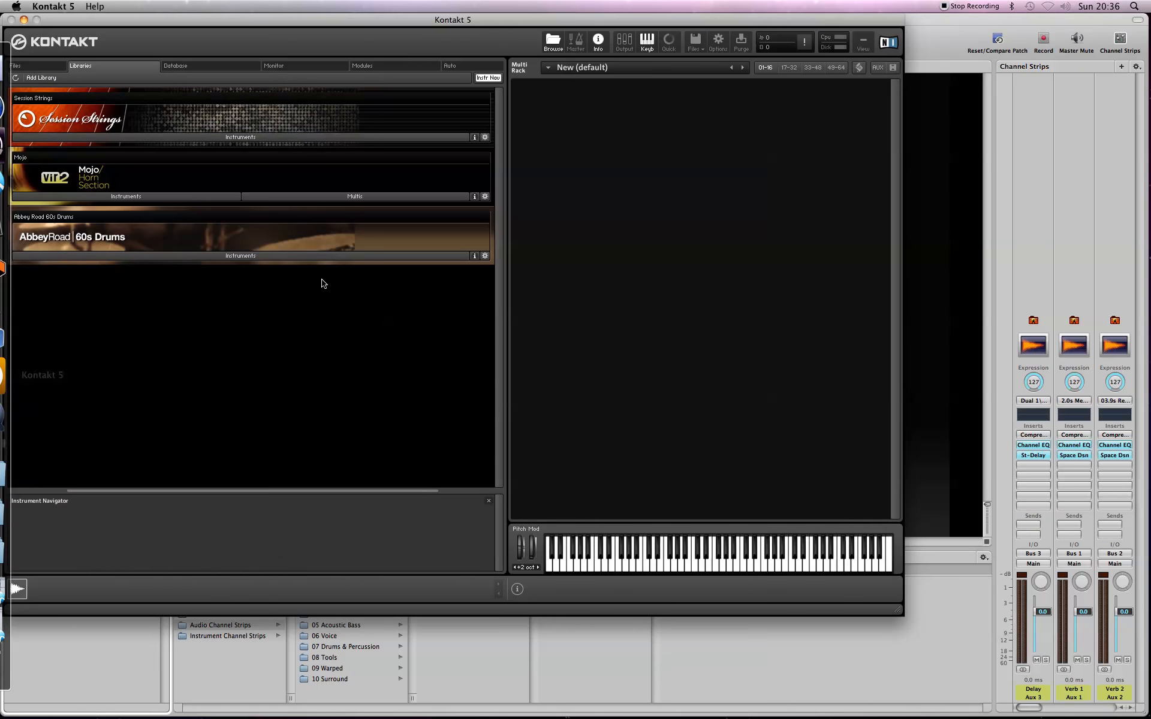
{"action": "left_click_drag", "start_coordinate": [201, 23], "coordinate": [230, 25]}
{"action": "left_click", "coordinate": [60, 7]}
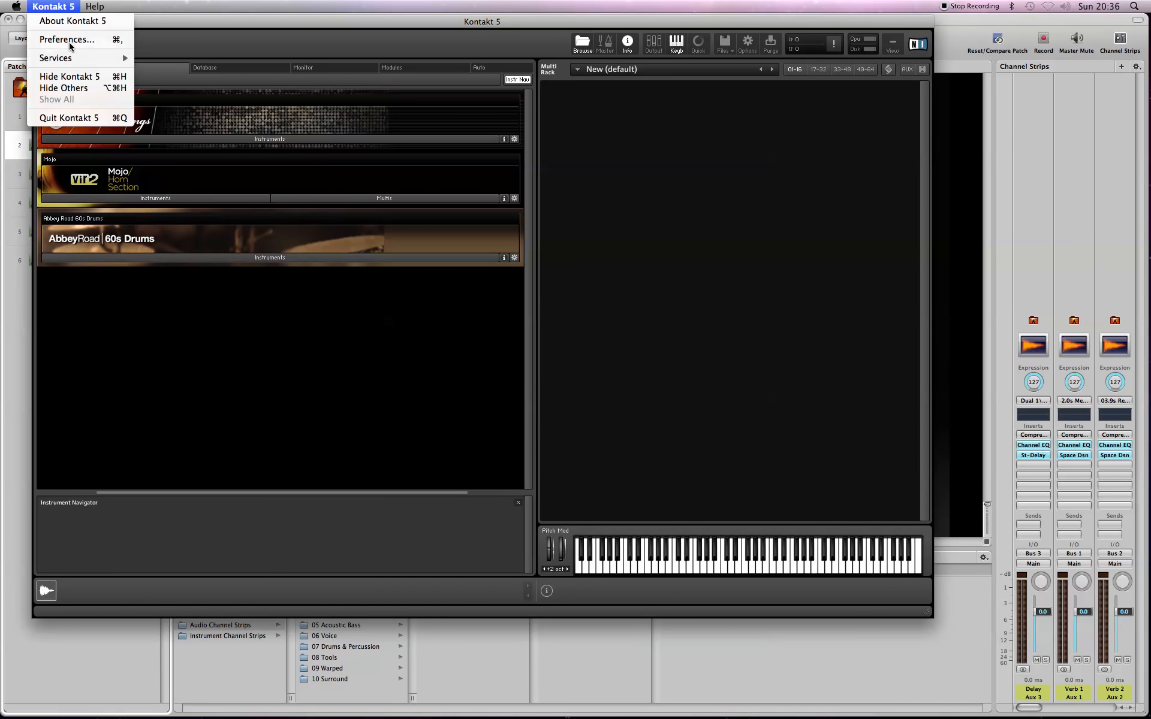
{"action": "left_click", "coordinate": [80, 117]}
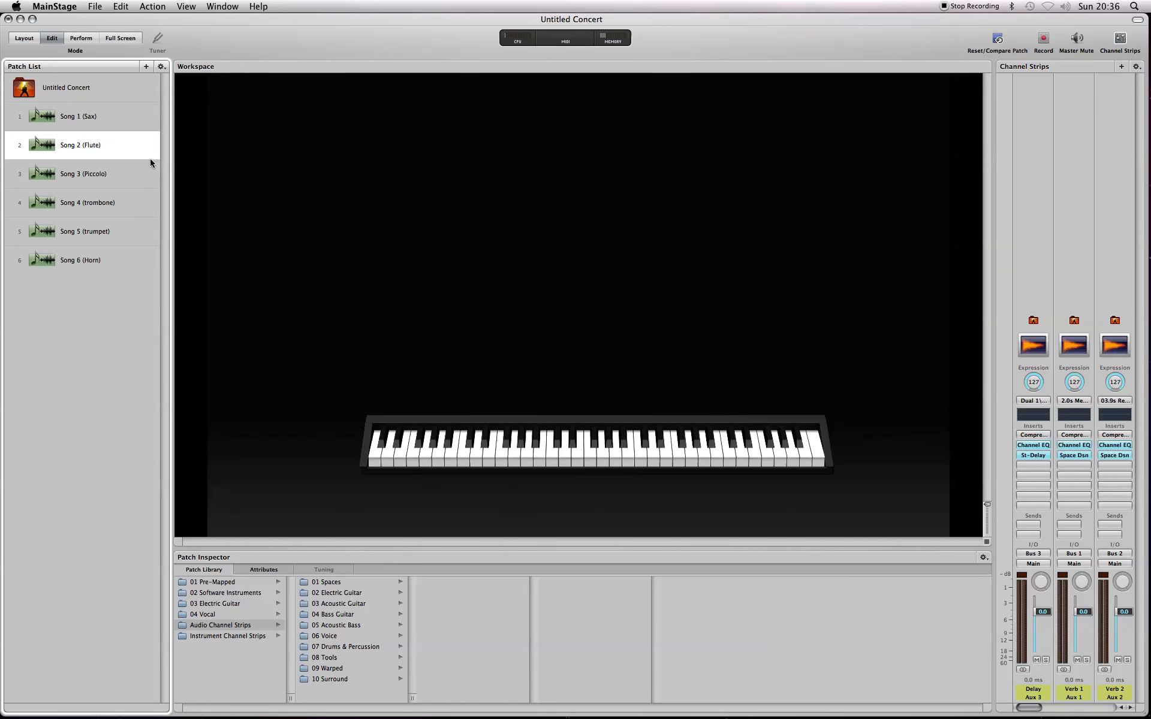
Step: Remove the Kontakt 5 plug-in from the Song 1 (Sax) channel strip, leaving its instrument slot set to No Plug-in
{"action": "left_click", "coordinate": [106, 127]}
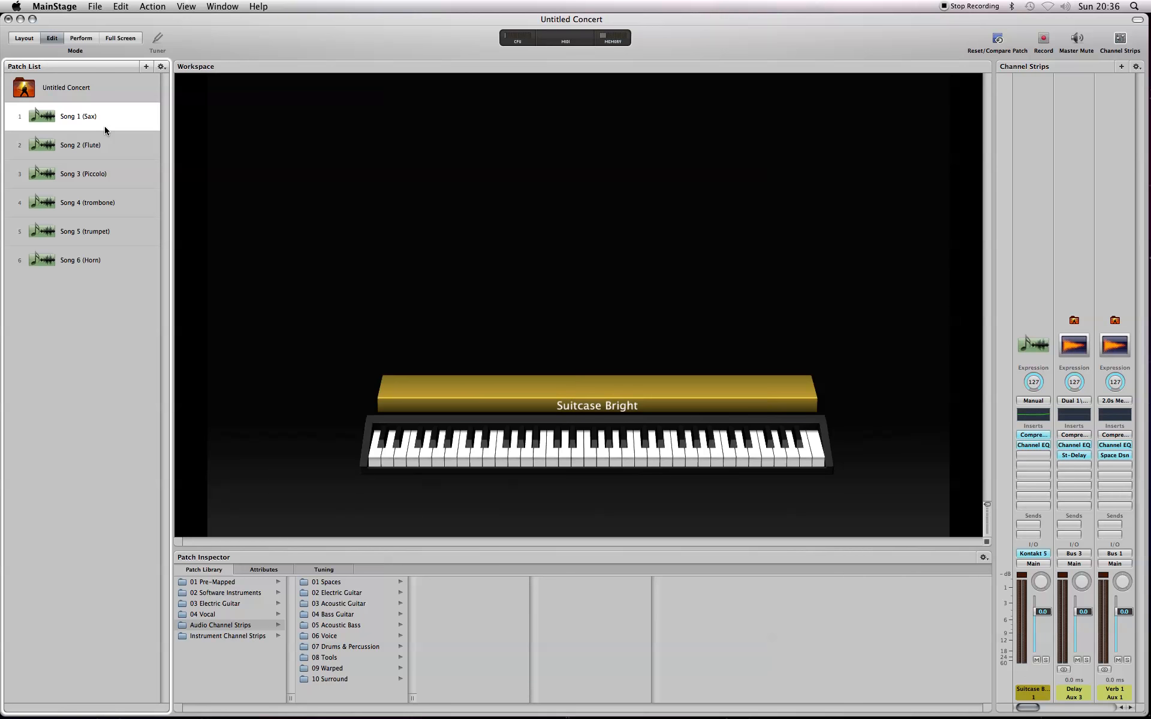
{"action": "left_click", "coordinate": [1032, 552]}
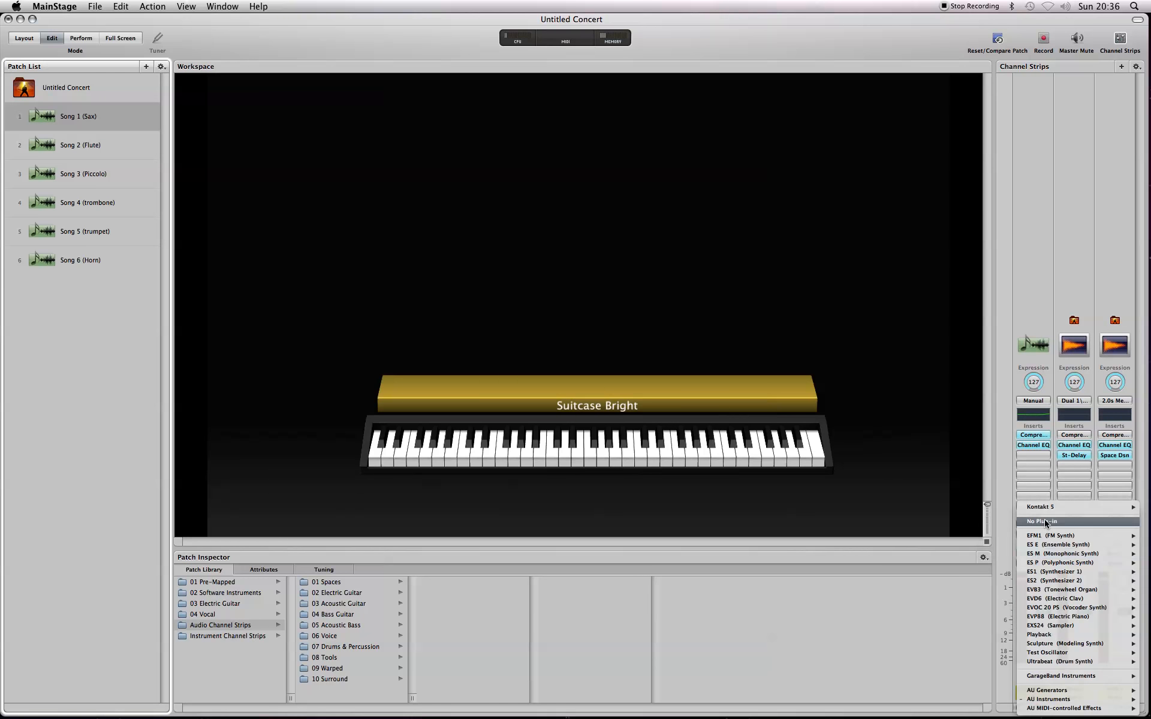
{"action": "left_click", "coordinate": [1042, 521]}
Step: Check patches Song 2 through Song 6 for instrument plug-ins and return to Song 1 (Sax)
{"action": "left_click", "coordinate": [124, 147]}
{"action": "left_click", "coordinate": [114, 175]}
{"action": "left_click", "coordinate": [110, 203]}
{"action": "left_click", "coordinate": [108, 233]}
{"action": "left_click", "coordinate": [108, 258]}
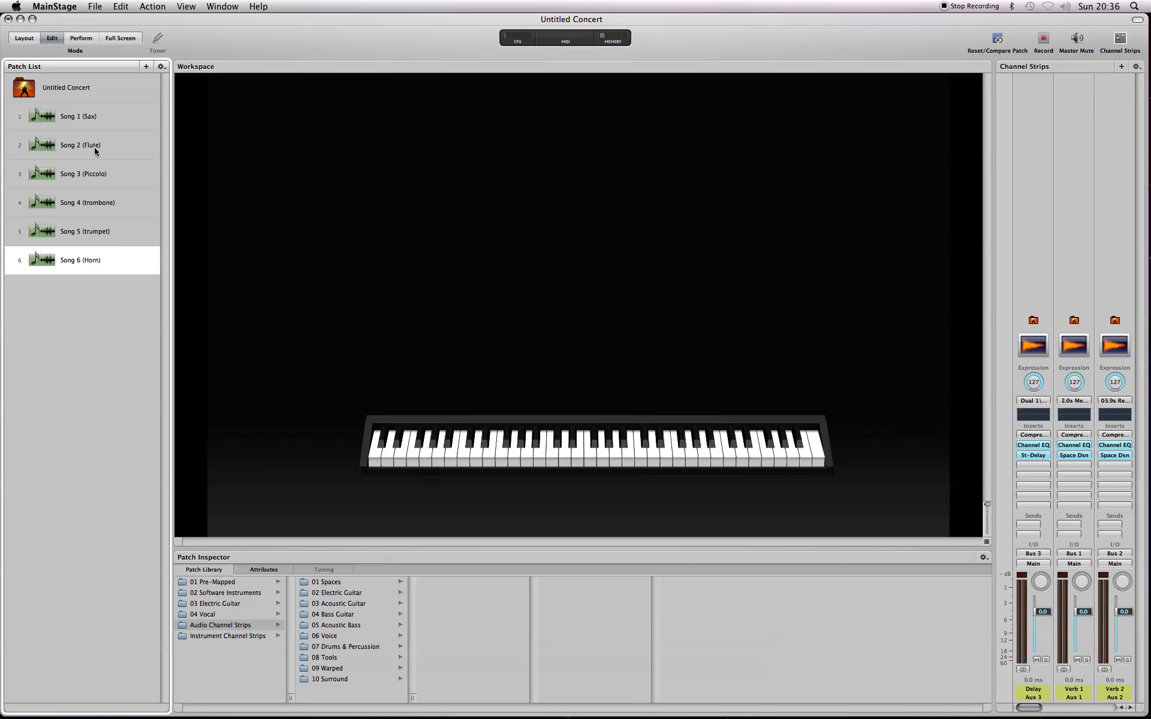
{"action": "left_click", "coordinate": [89, 117]}
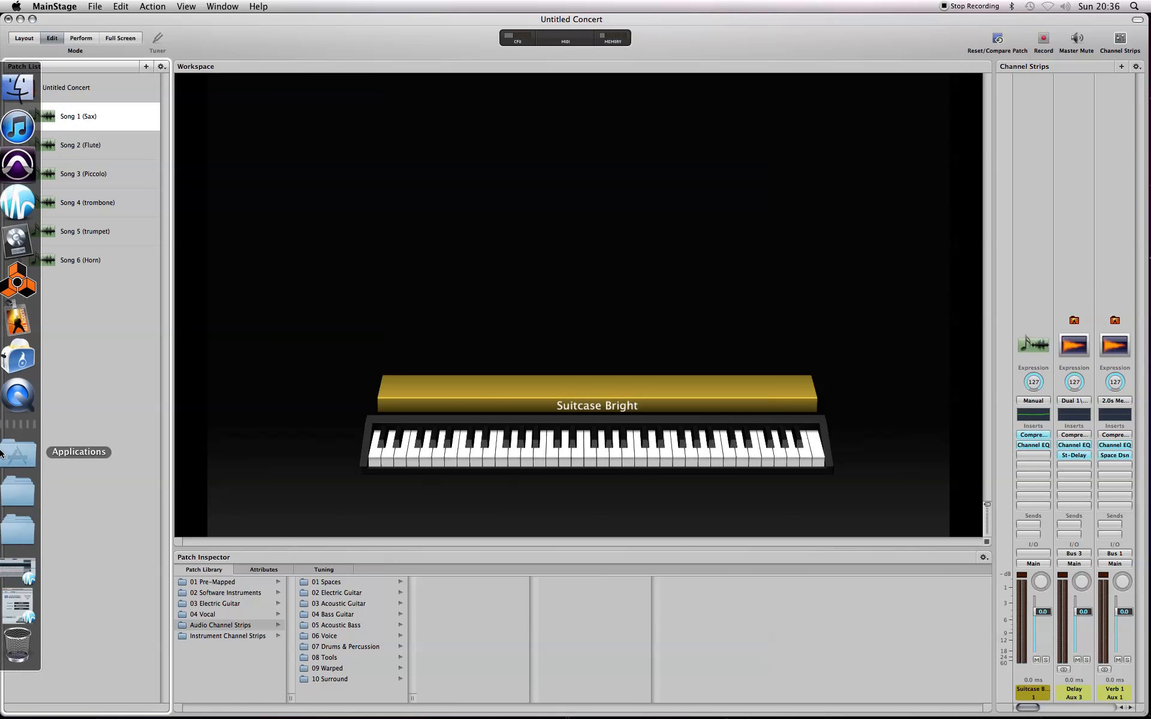
Step: Launch the standalone Kontakt 5 application from the Native Instruments folder and place its window beside the MainStage patch list
{"action": "left_click", "coordinate": [6, 456]}
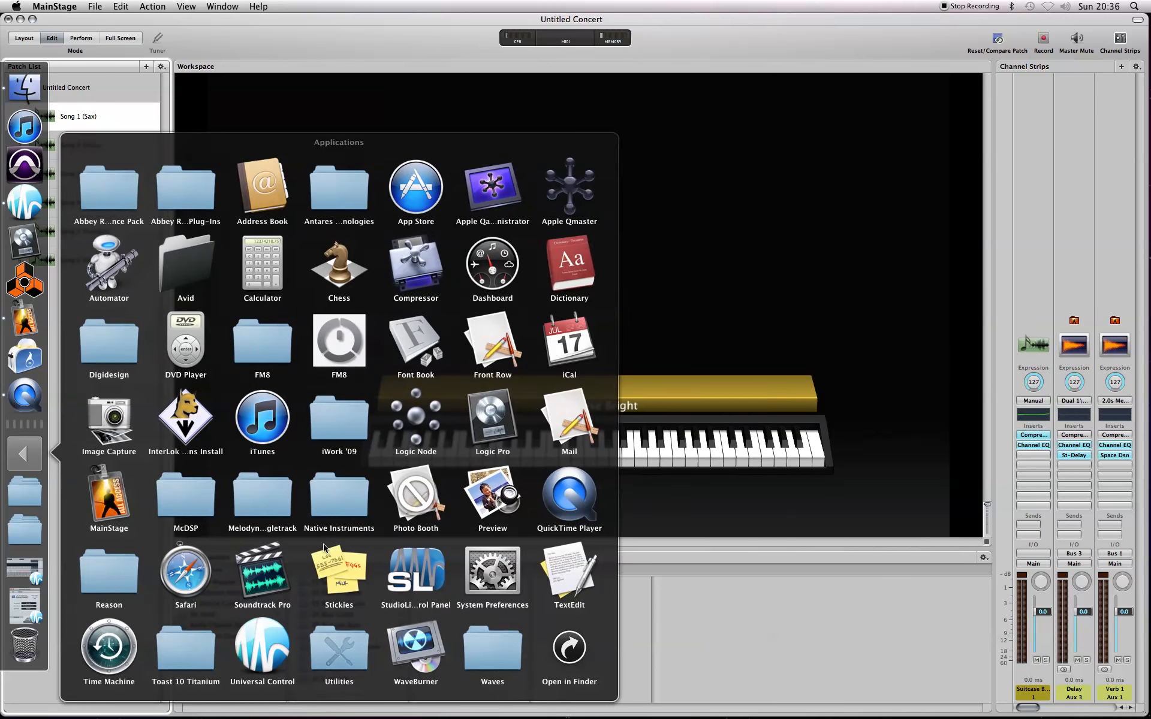
{"action": "left_click", "coordinate": [337, 516]}
{"action": "left_click", "coordinate": [189, 419]}
{"action": "left_click", "coordinate": [197, 459]}
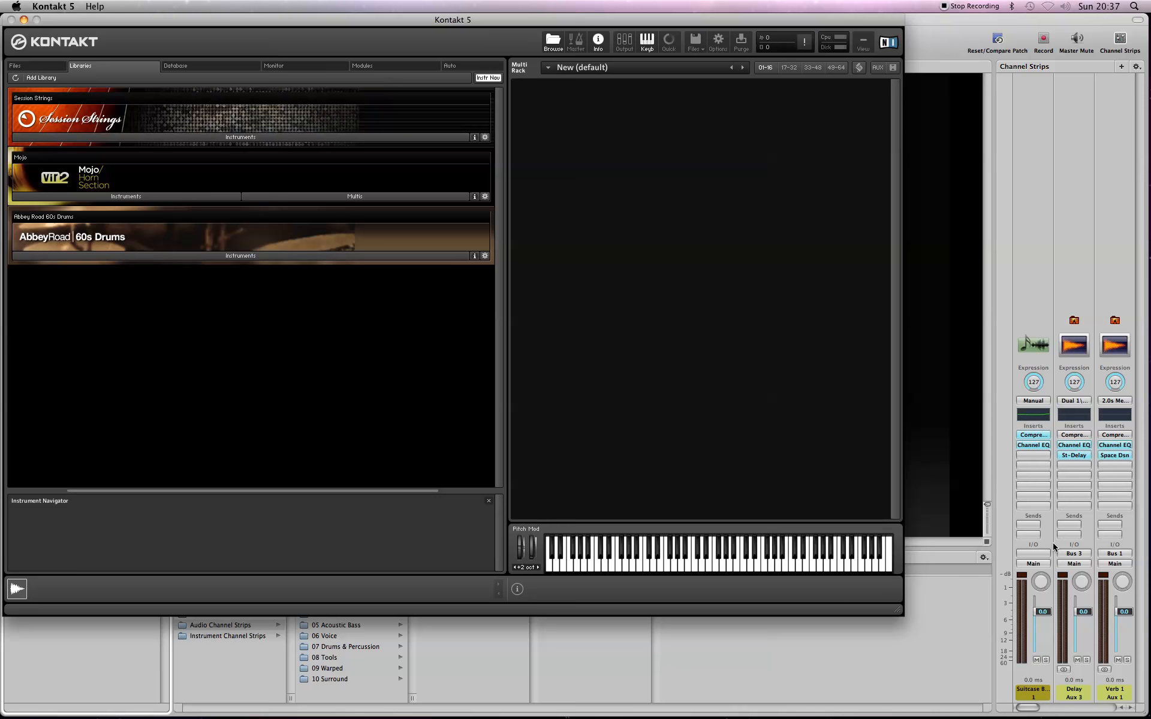
{"action": "left_click_drag", "start_coordinate": [271, 21], "coordinate": [520, 114]}
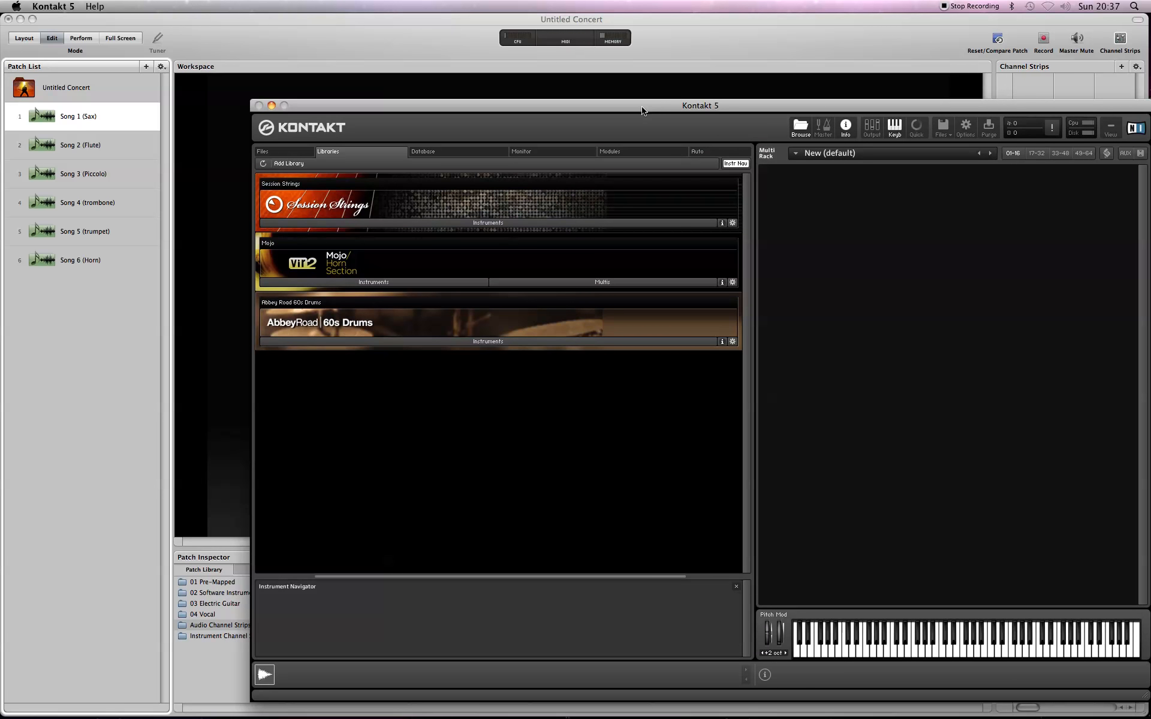
{"action": "left_click_drag", "start_coordinate": [642, 110], "coordinate": [695, 85]}
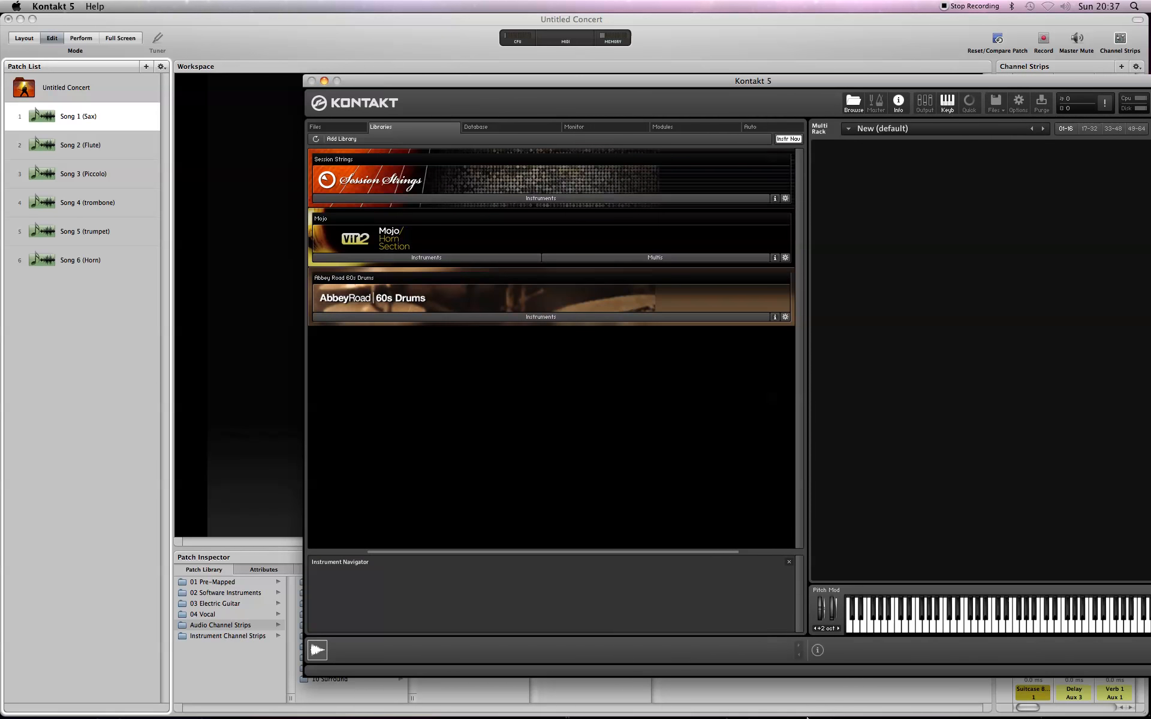
Step: Open Audio MIDI Setup from the Utilities folder and show its MIDI Studio window
{"action": "mouse_move", "coordinate": [1, 662]}
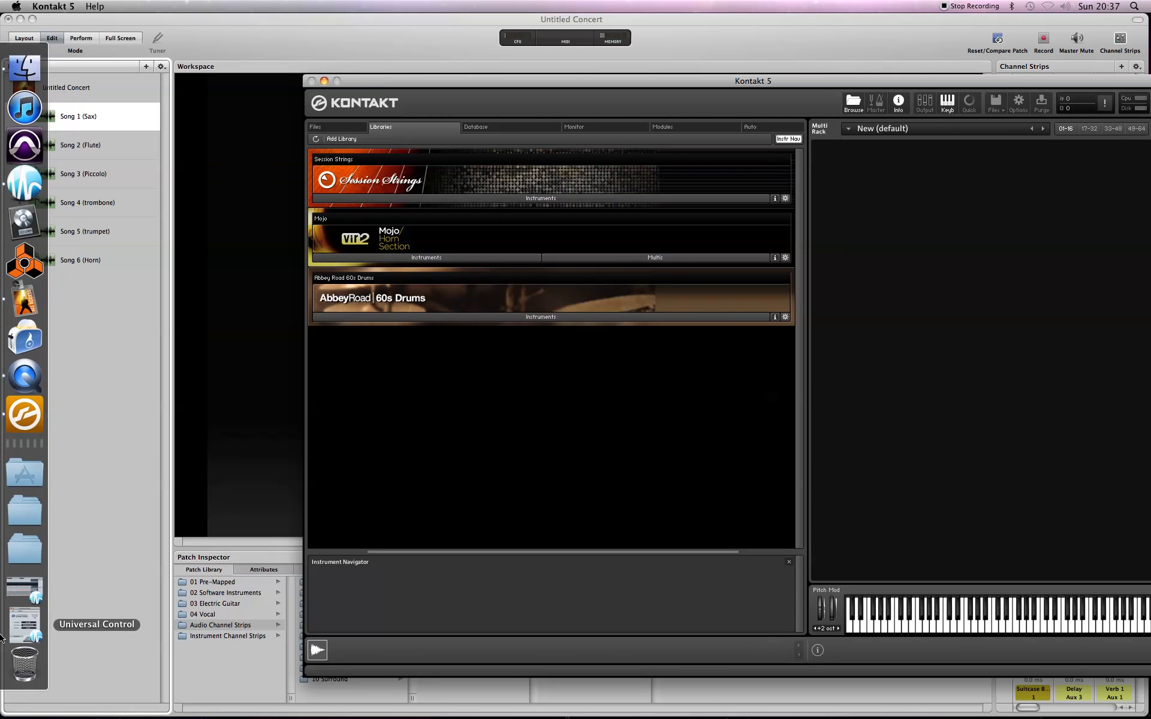
{"action": "left_click", "coordinate": [7, 477]}
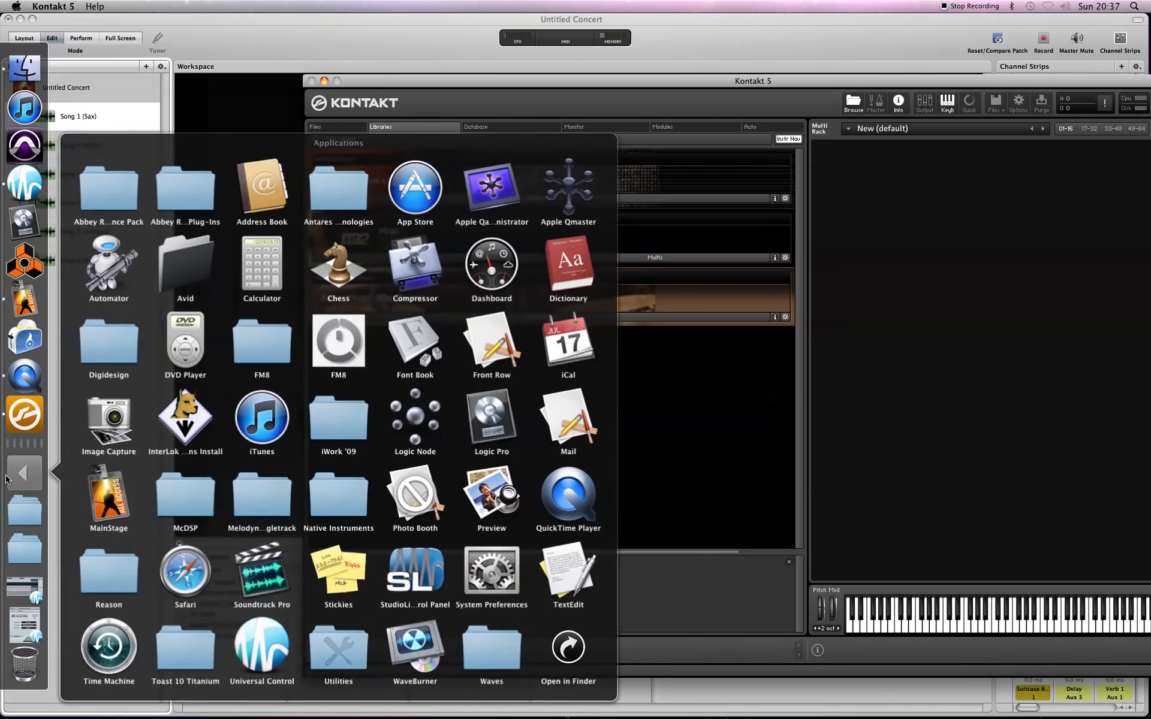
{"action": "left_click", "coordinate": [343, 658]}
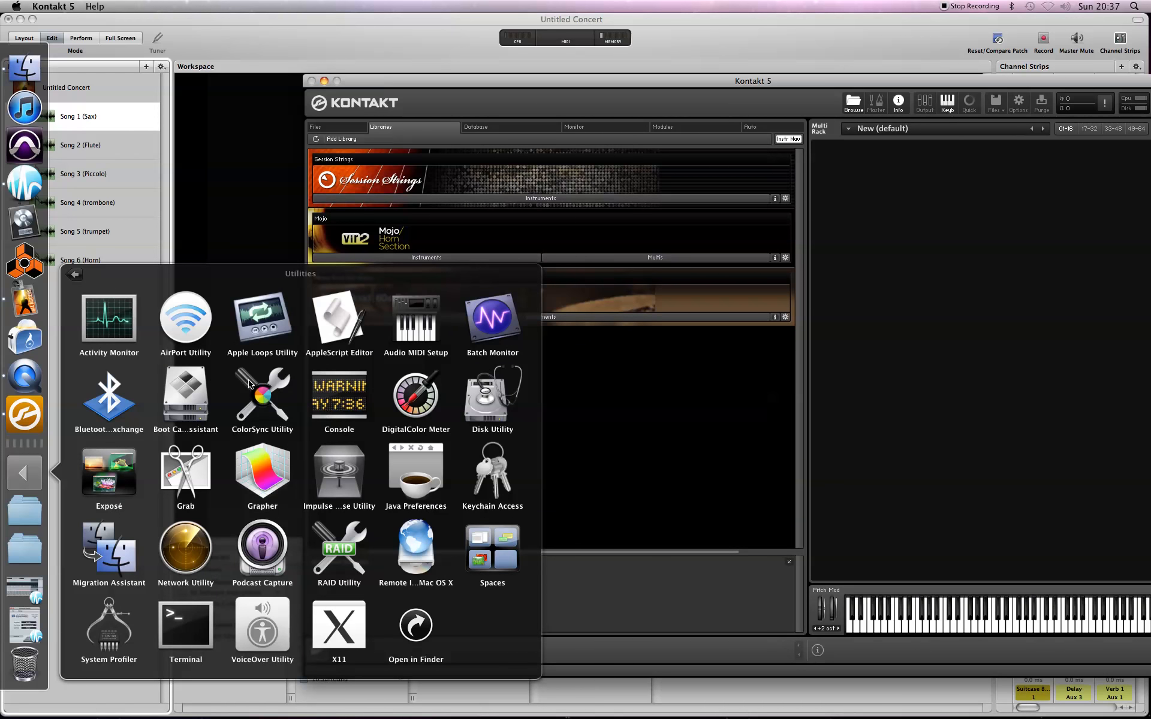
{"action": "left_click", "coordinate": [423, 346]}
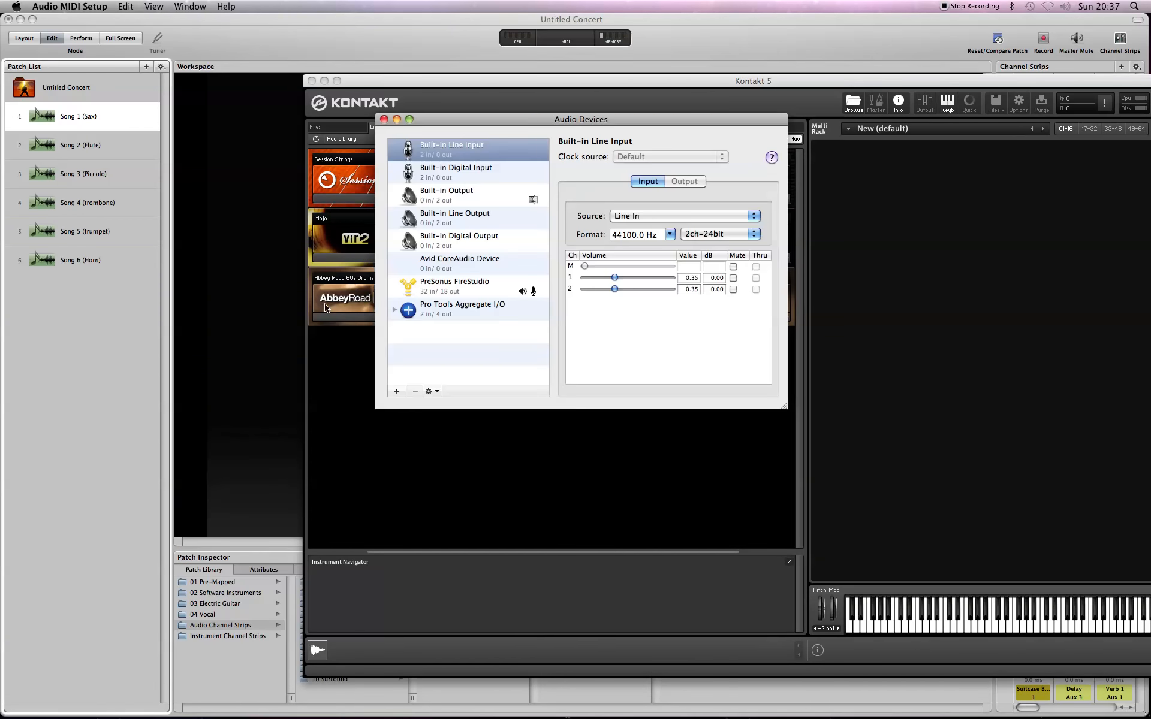
{"action": "left_click_drag", "start_coordinate": [488, 123], "coordinate": [353, 123]}
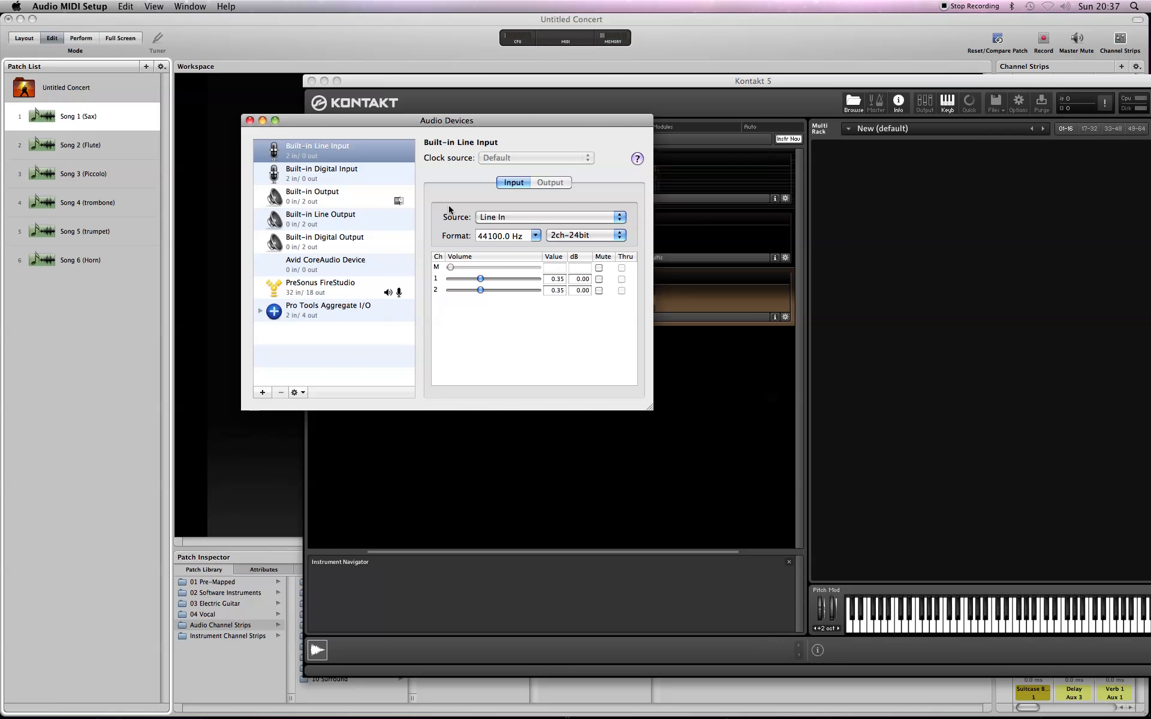
{"action": "left_click", "coordinate": [180, 7]}
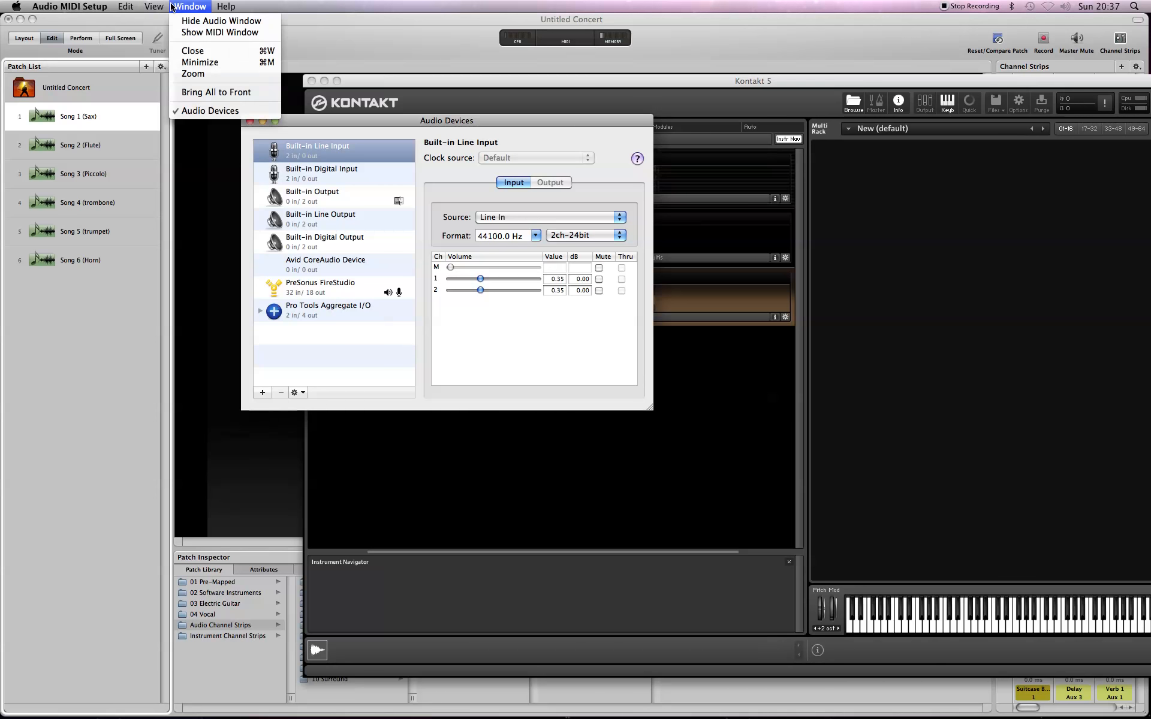
{"action": "left_click", "coordinate": [219, 32]}
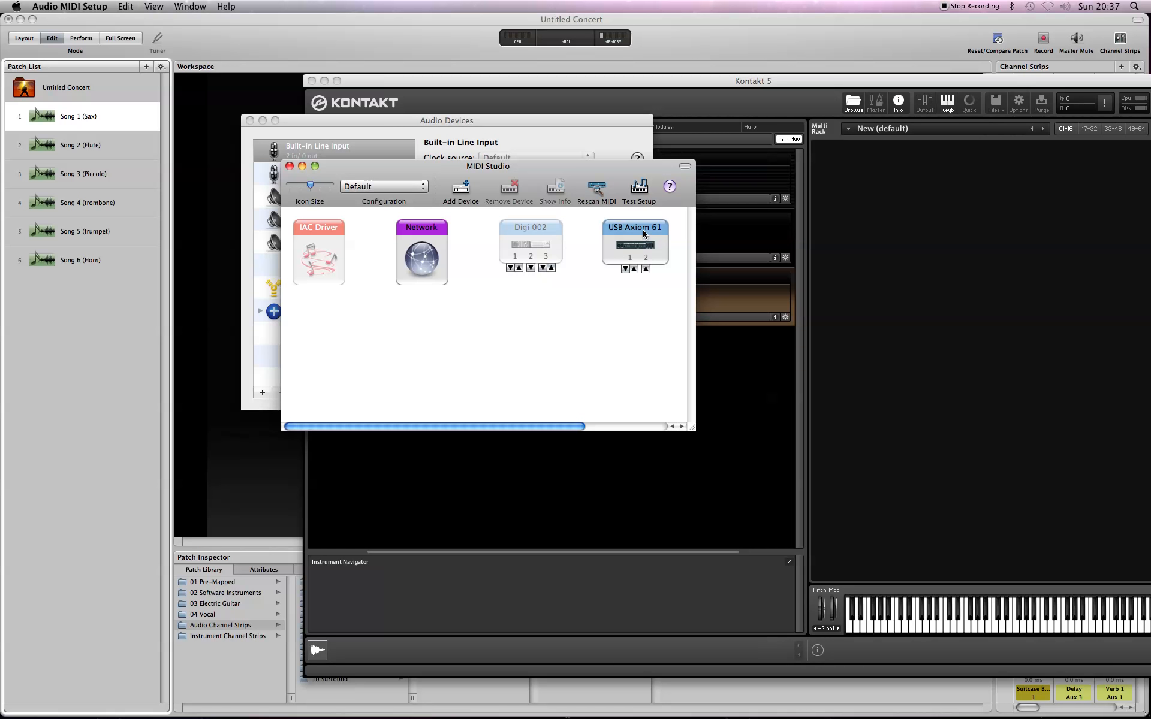
Step: Bring the IAC Driver online, rename the device Virtual Bus, and apply the changes
{"action": "left_click", "coordinate": [315, 251]}
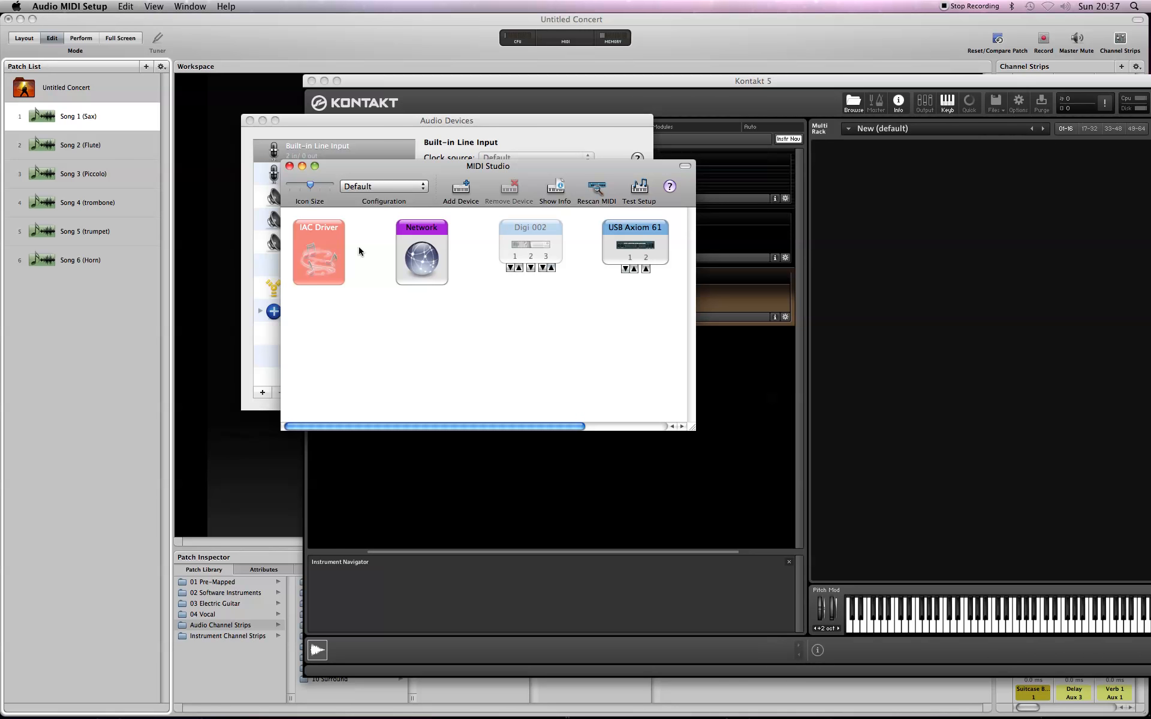
{"action": "left_click", "coordinate": [551, 188]}
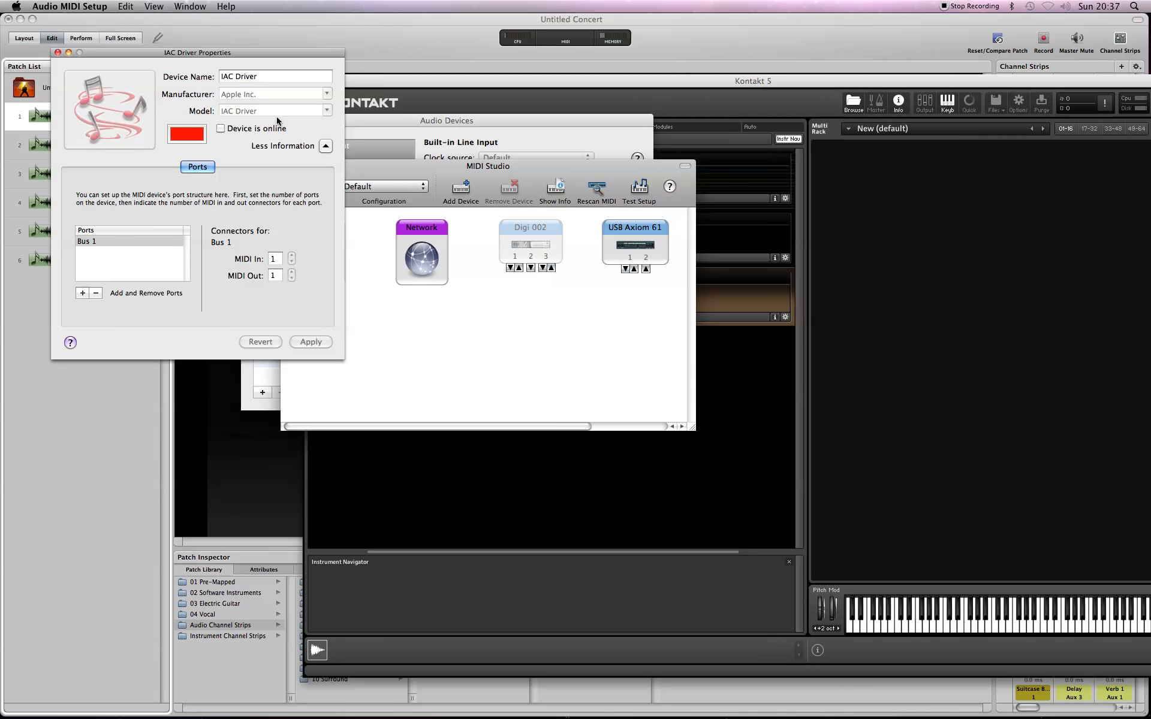
{"action": "left_click", "coordinate": [221, 130]}
{"action": "triple_click", "coordinate": [267, 78]}
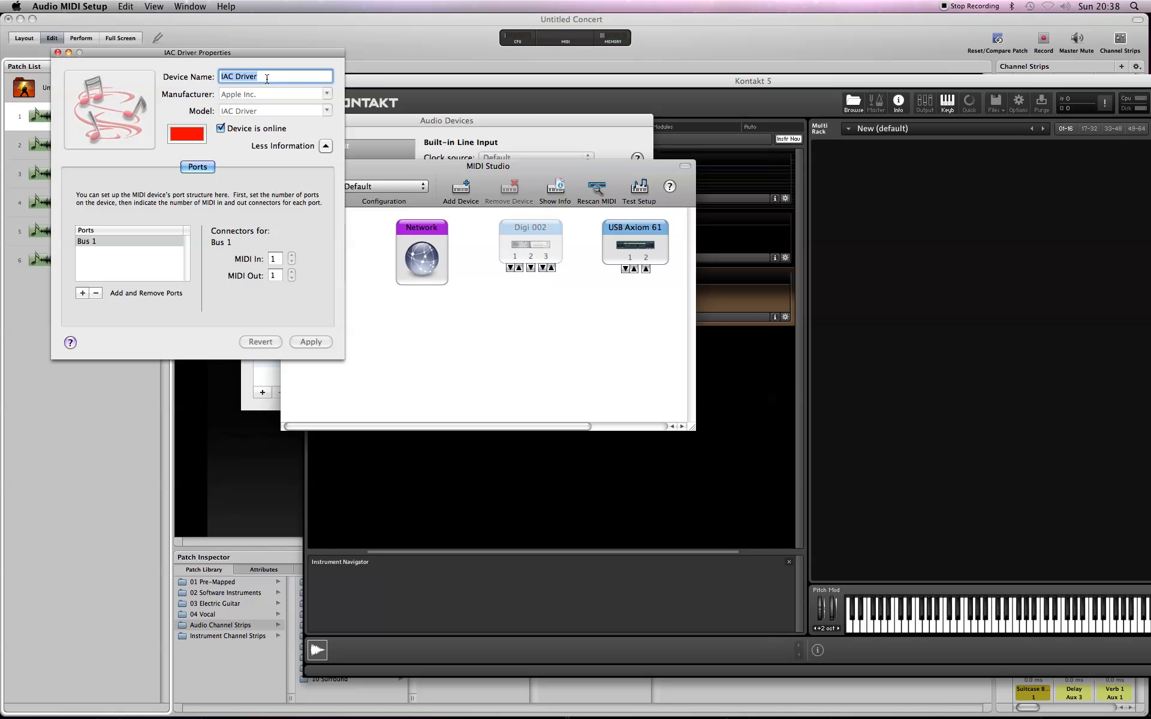
{"action": "type", "text": "V"}
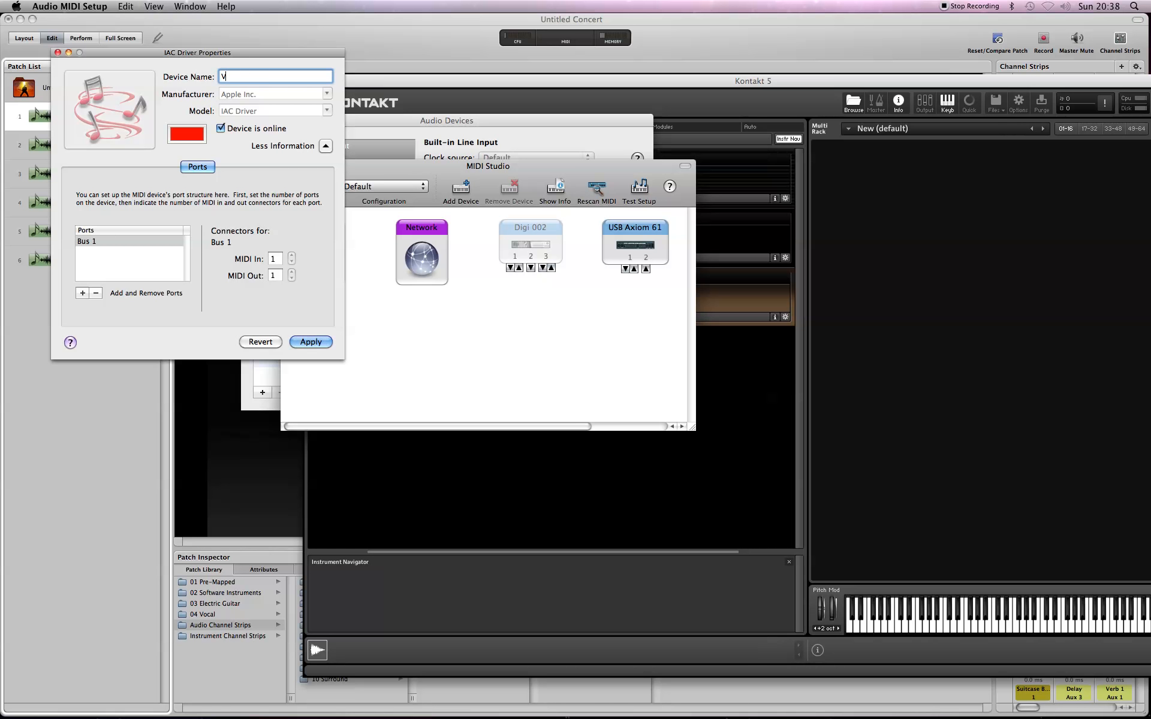
{"action": "type", "text": "irtual Bus"}
{"action": "left_click", "coordinate": [312, 341]}
{"action": "left_click", "coordinate": [58, 53]}
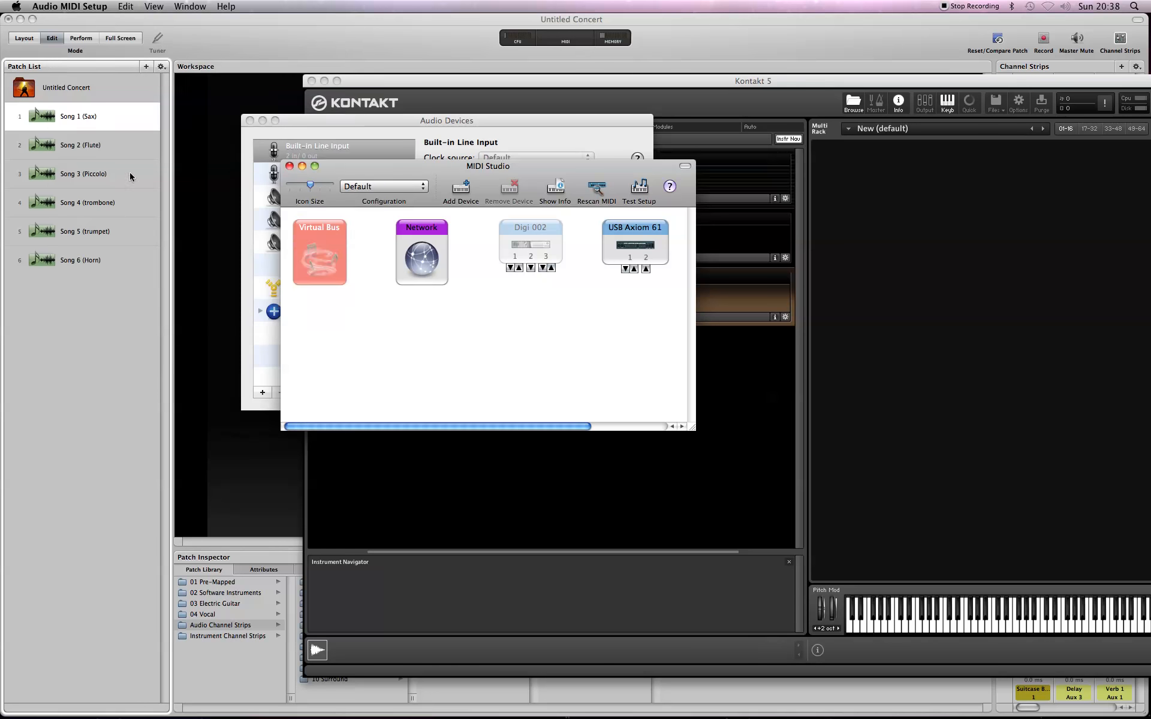
{"action": "left_click", "coordinate": [331, 316]}
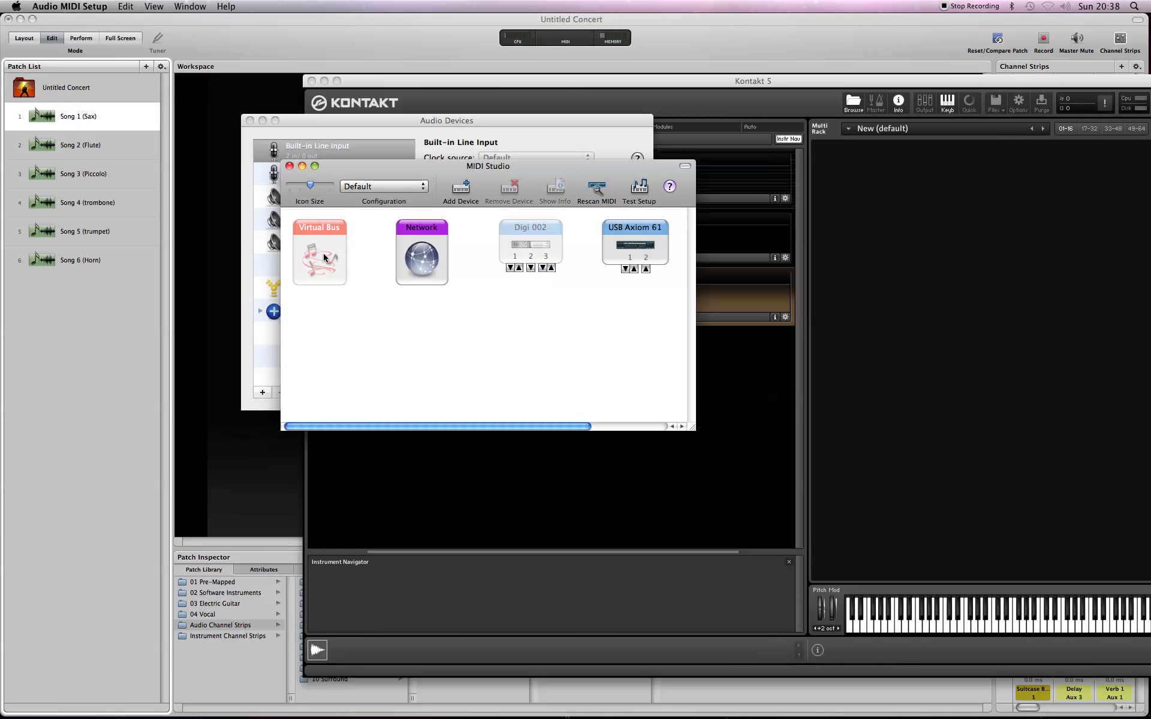
Step: Close both Audio MIDI Setup windows and move the Kontakt 5 window aside to return to MainStage
{"action": "left_click", "coordinate": [290, 166]}
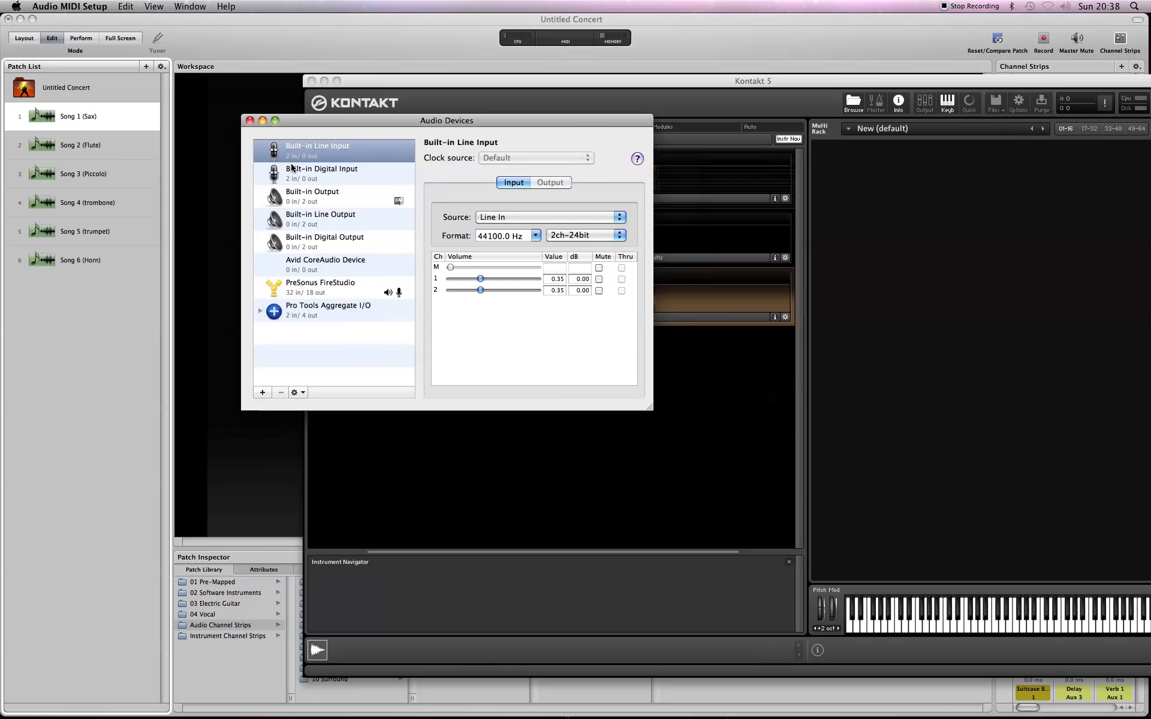
{"action": "left_click", "coordinate": [250, 120]}
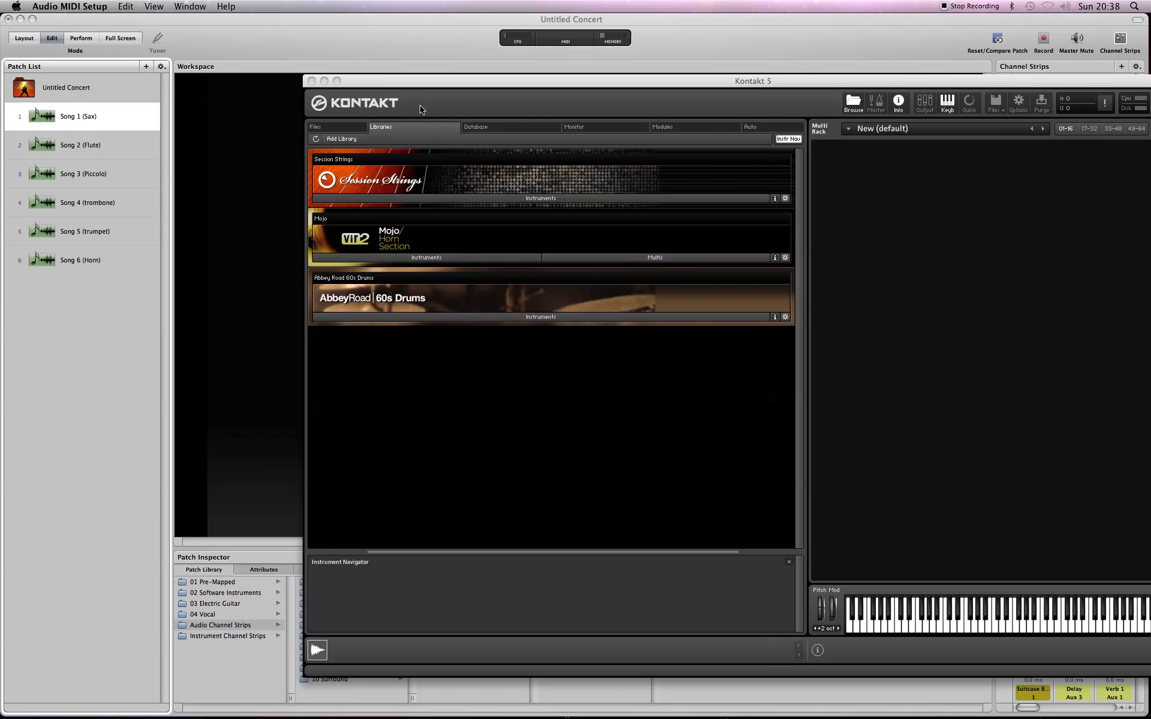
{"action": "left_click_drag", "start_coordinate": [407, 90], "coordinate": [1150, 150]}
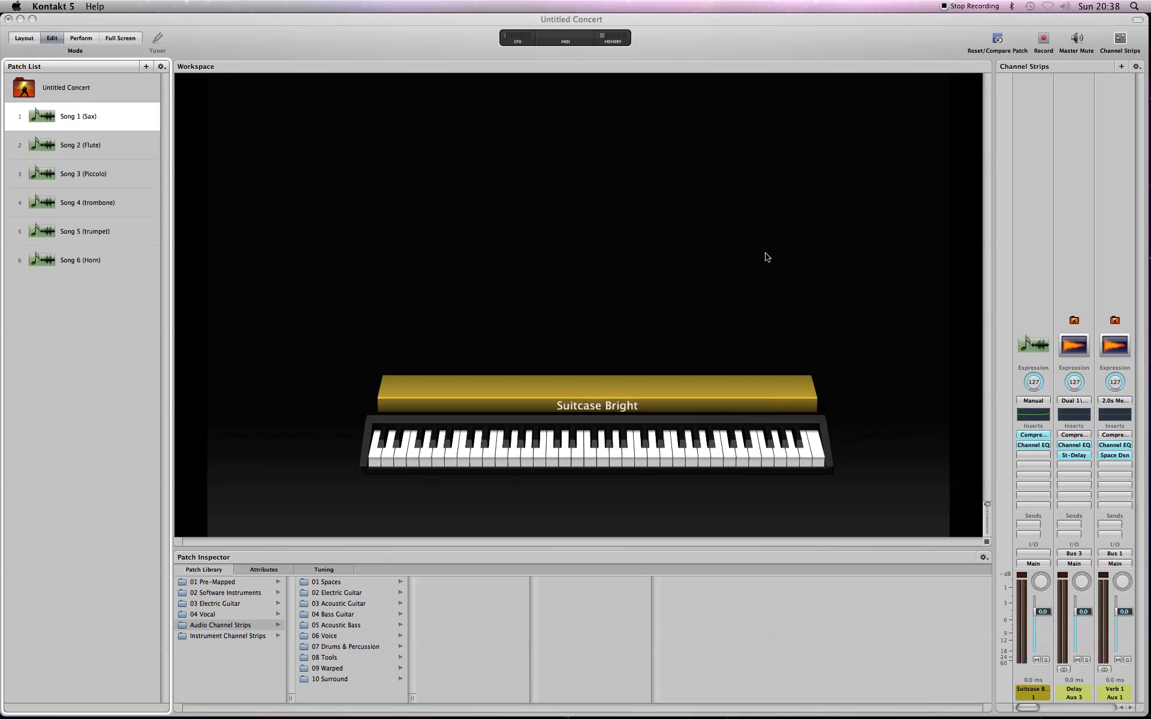
{"action": "left_click", "coordinate": [293, 54]}
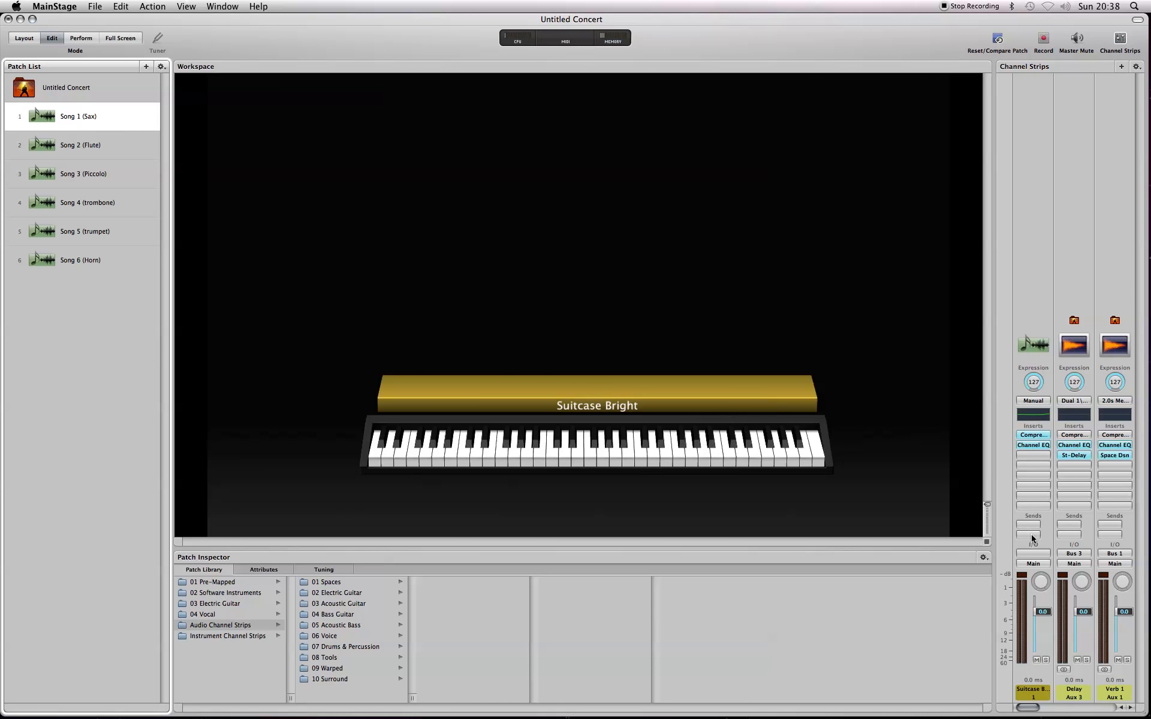
Step: Create an External Instrument channel strip with MIDI input Port 1 USB Axiom 61 in Song 1 (Sax), and delete the old Suitcase Bright strip
{"action": "left_click", "coordinate": [1120, 67]}
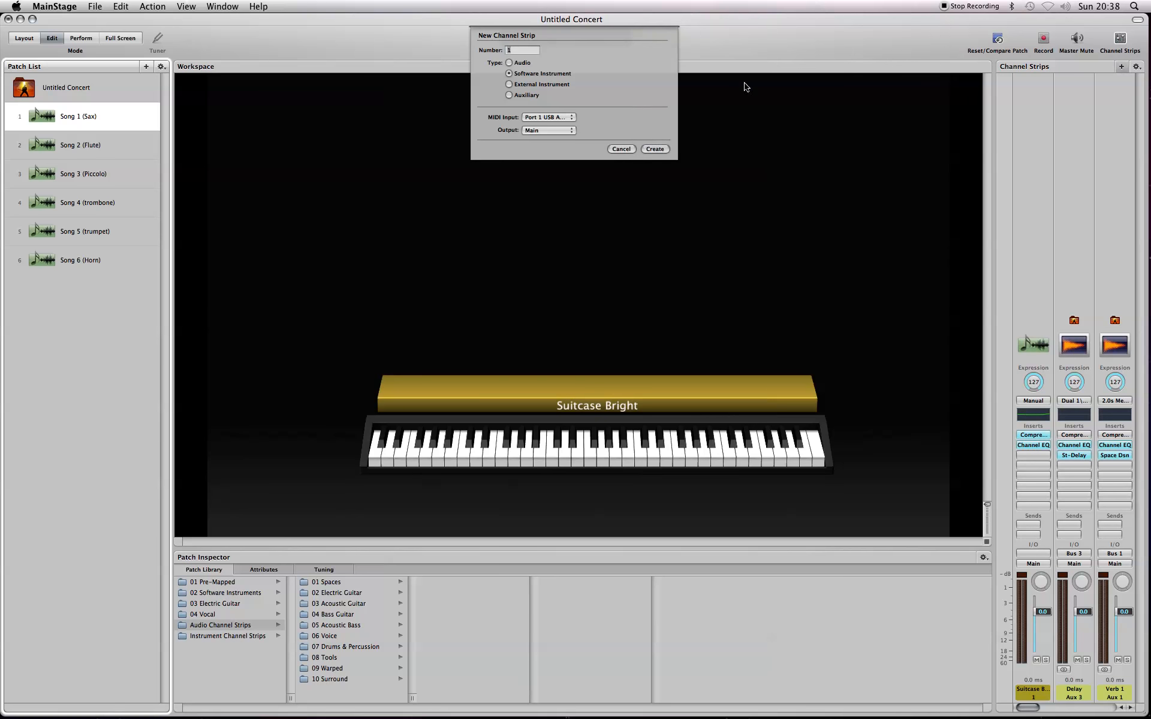
{"action": "left_click", "coordinate": [509, 74]}
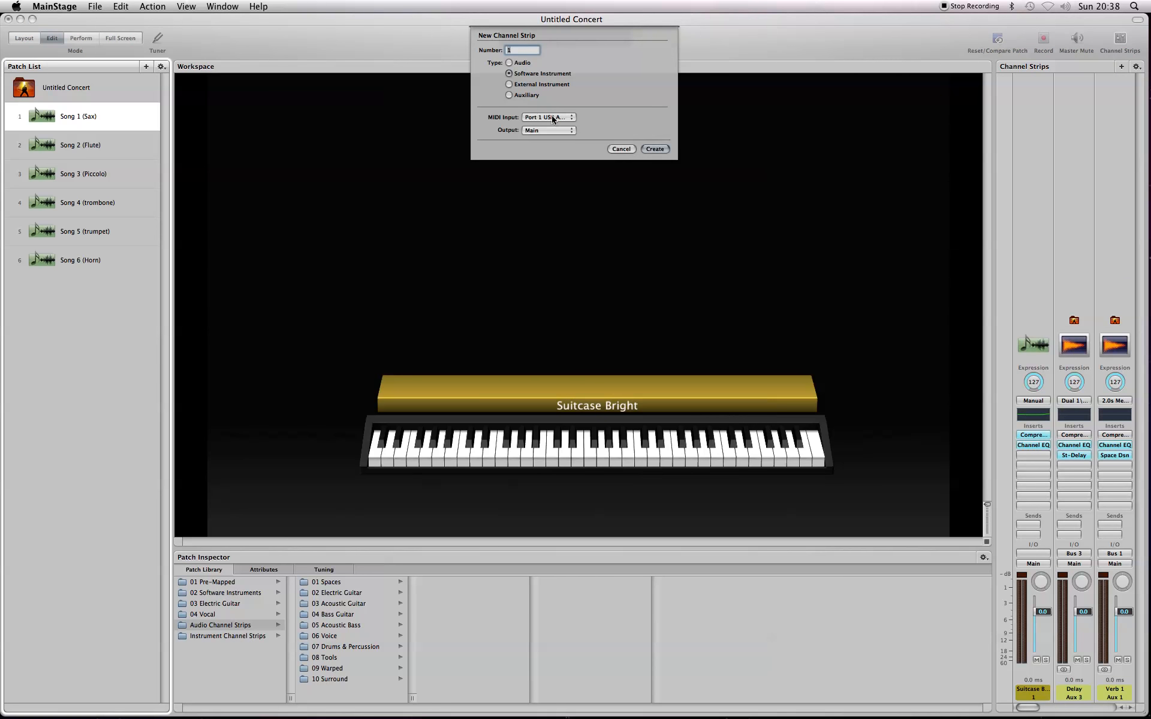
{"action": "left_click", "coordinate": [546, 85]}
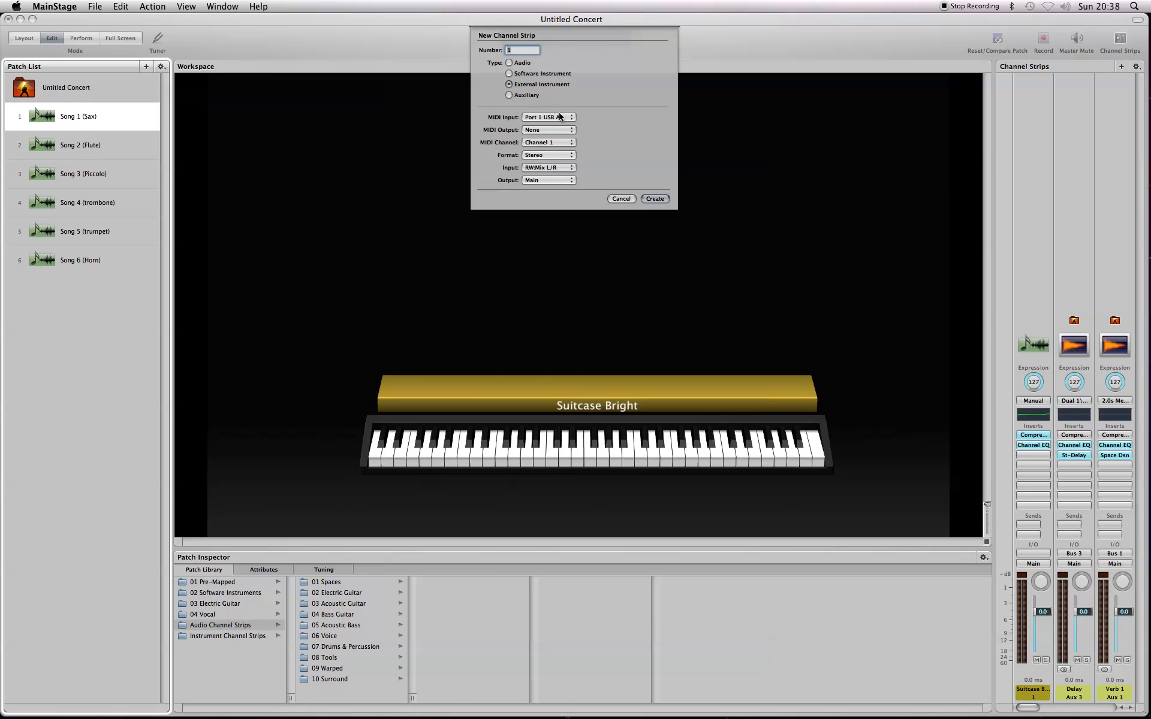
{"action": "left_click", "coordinate": [560, 117]}
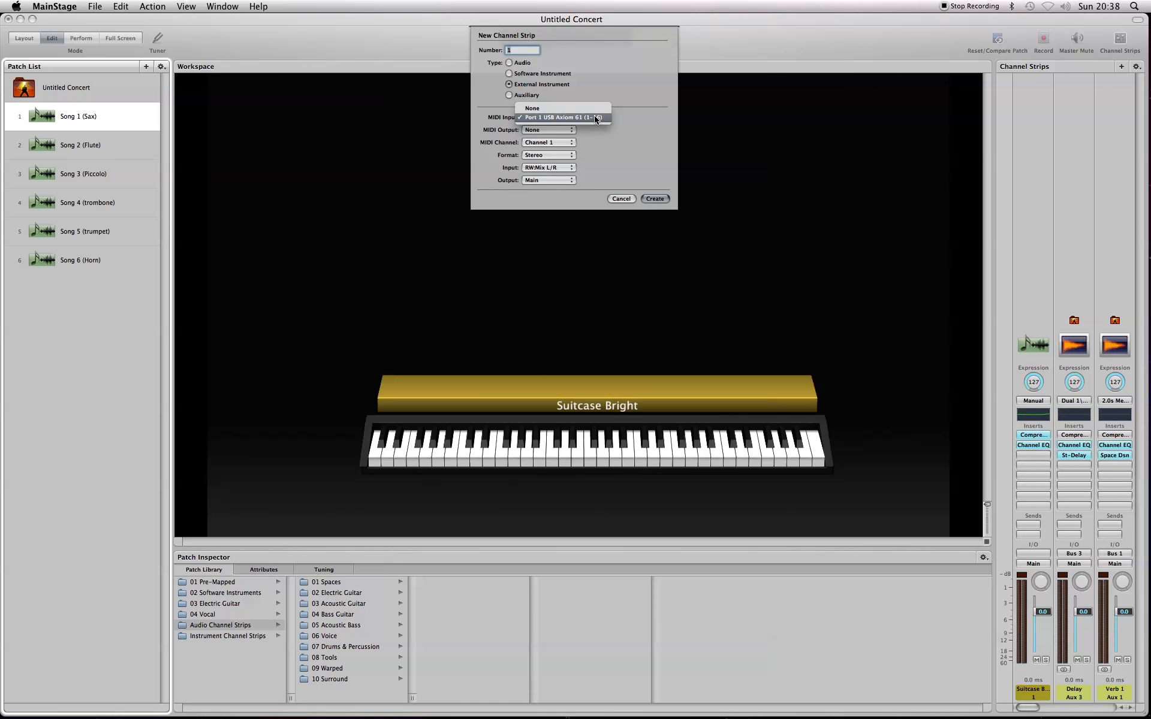
{"action": "left_click", "coordinate": [599, 119]}
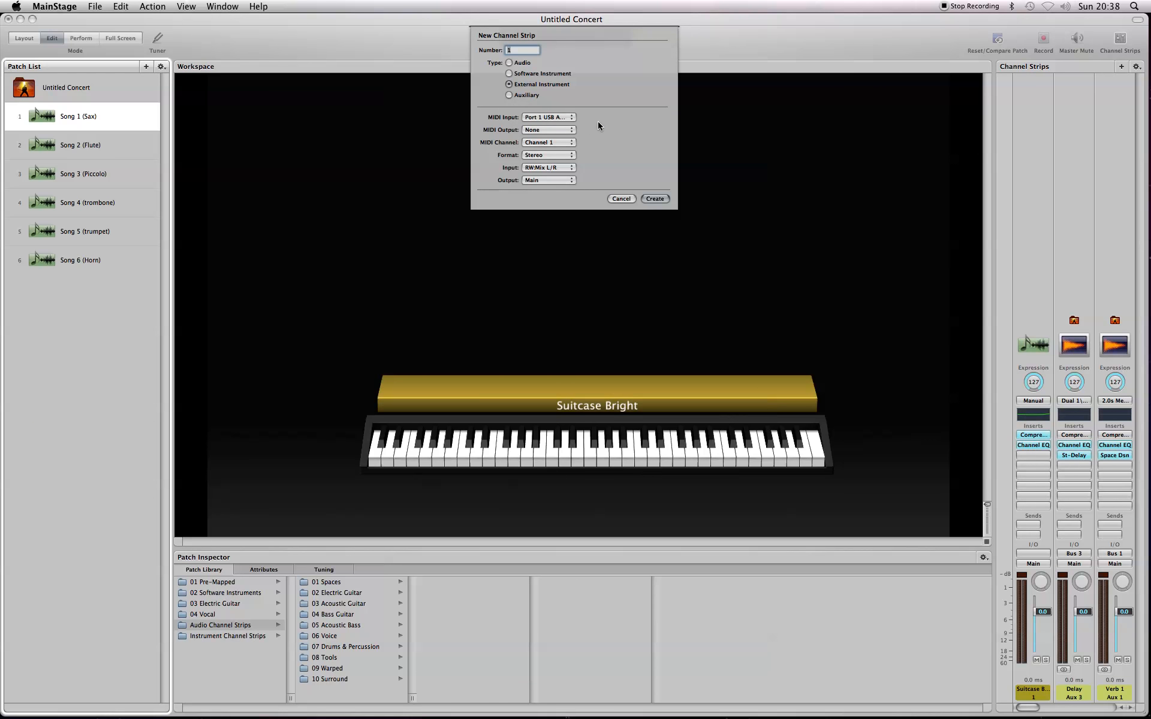
{"action": "left_click", "coordinate": [566, 129]}
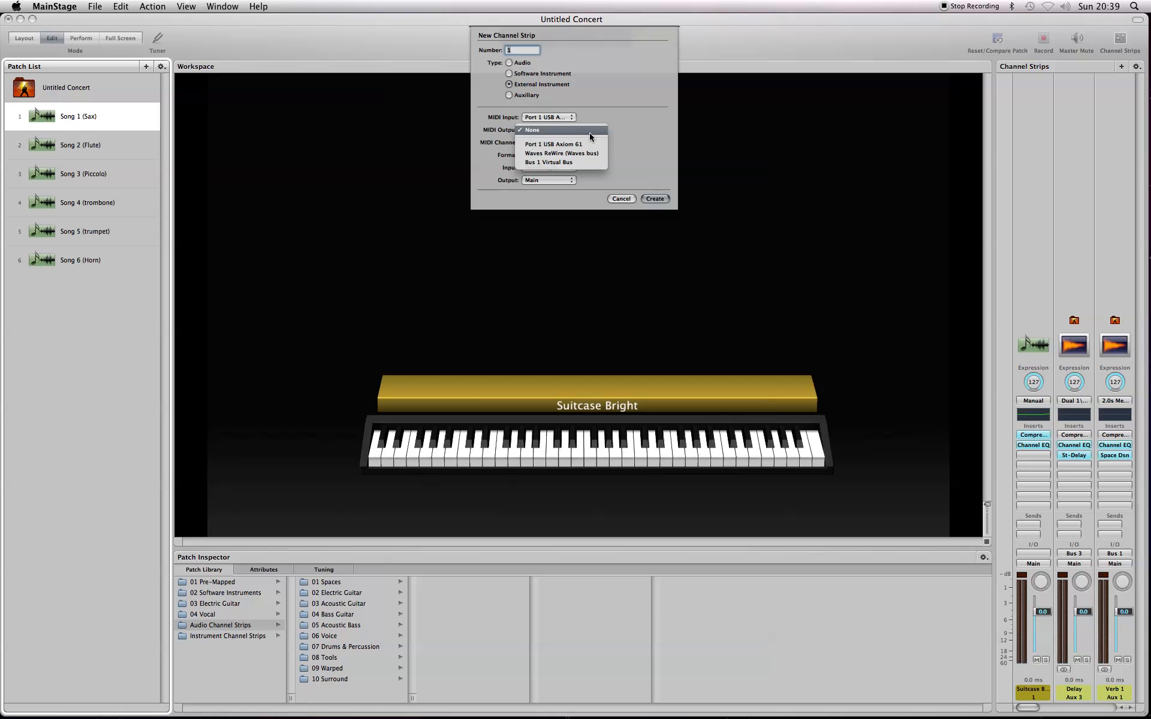
{"action": "left_click", "coordinate": [639, 93]}
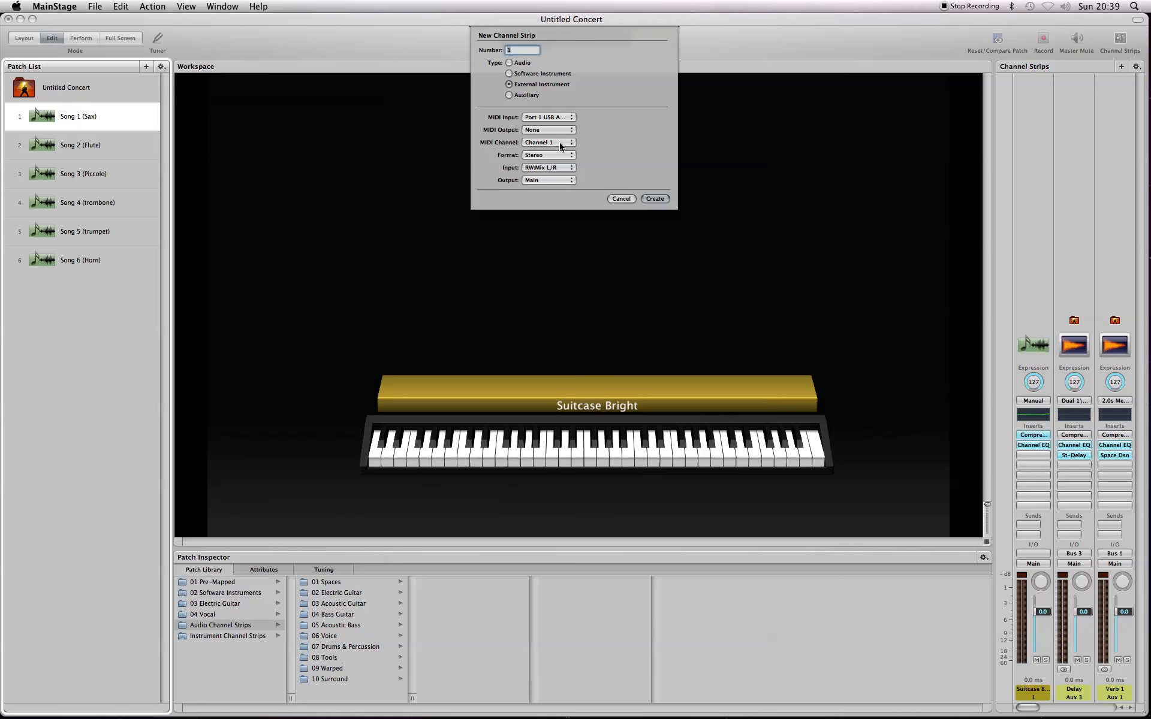
{"action": "left_click", "coordinate": [657, 199]}
{"action": "left_click", "coordinate": [1032, 698]}
{"action": "key", "text": "Delete"}
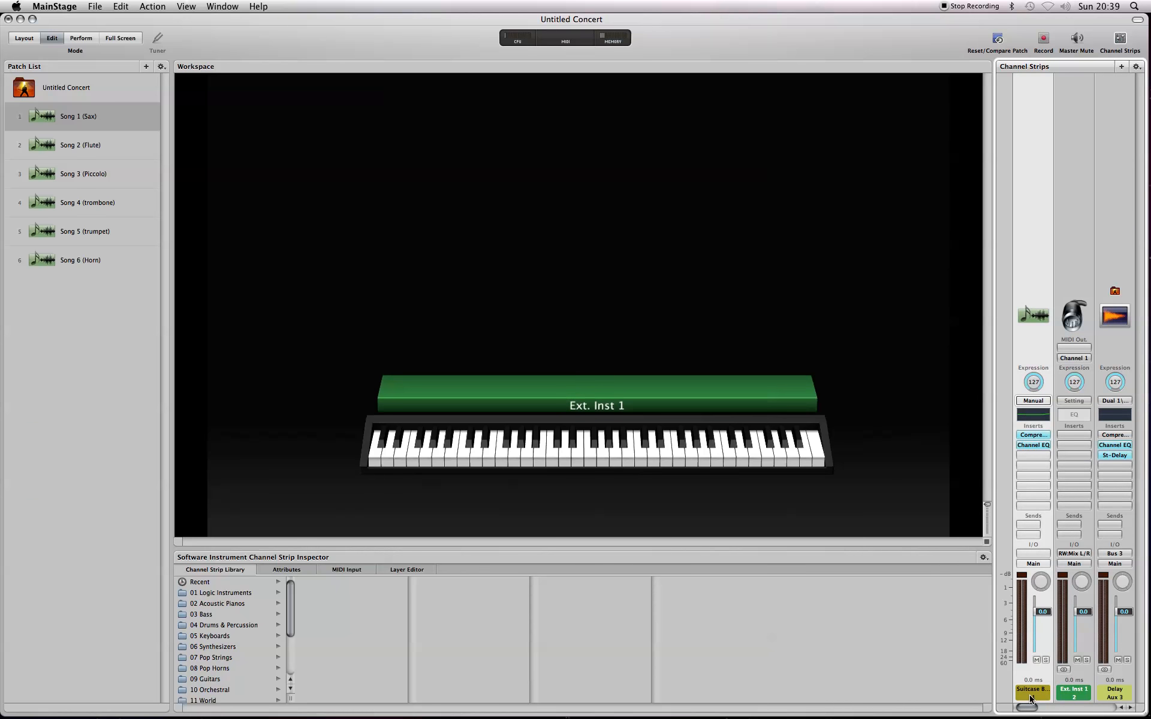
Step: Rename the external instrument channel strip SAX and set its MIDI output to Bus 1 Virtual Bus
{"action": "double_click", "coordinate": [1036, 691]}
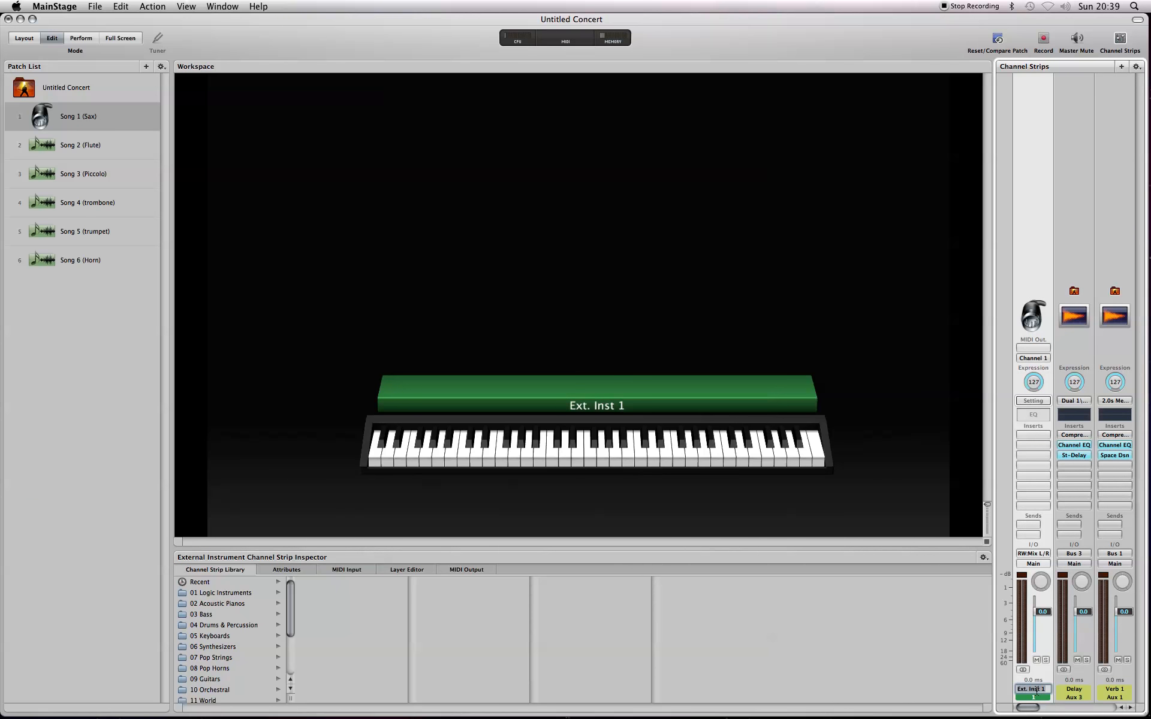
{"action": "type", "text": "SAX"}
{"action": "key", "text": "Return"}
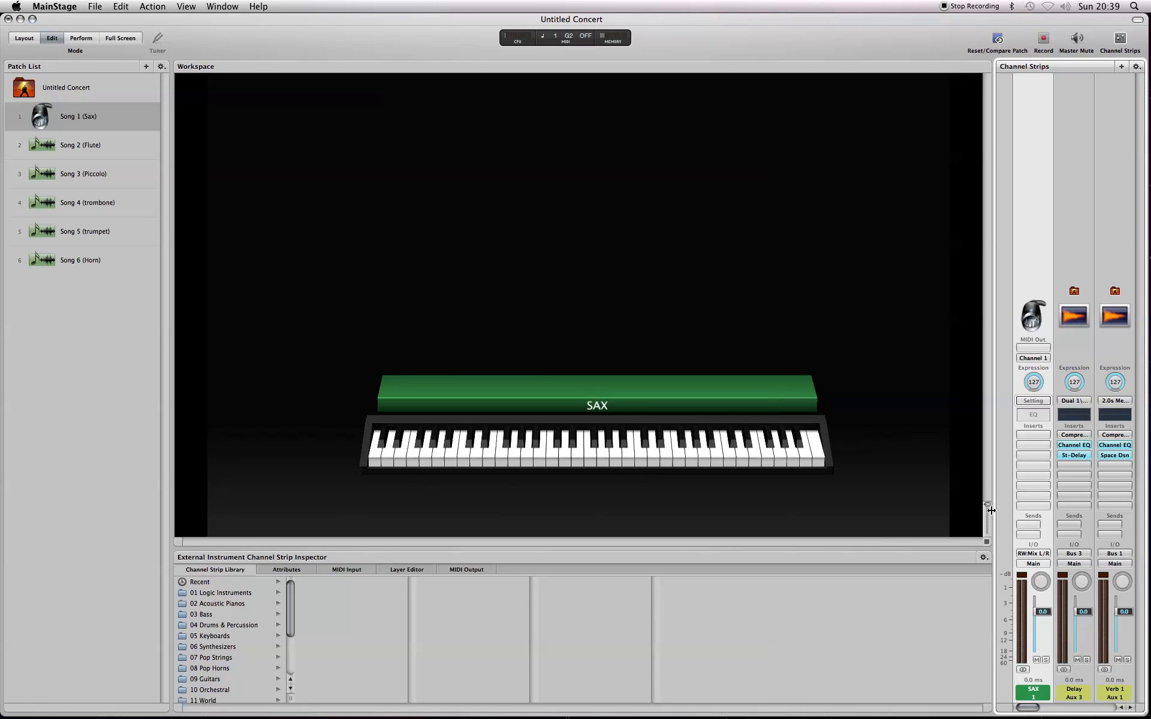
{"action": "left_click", "coordinate": [1040, 350]}
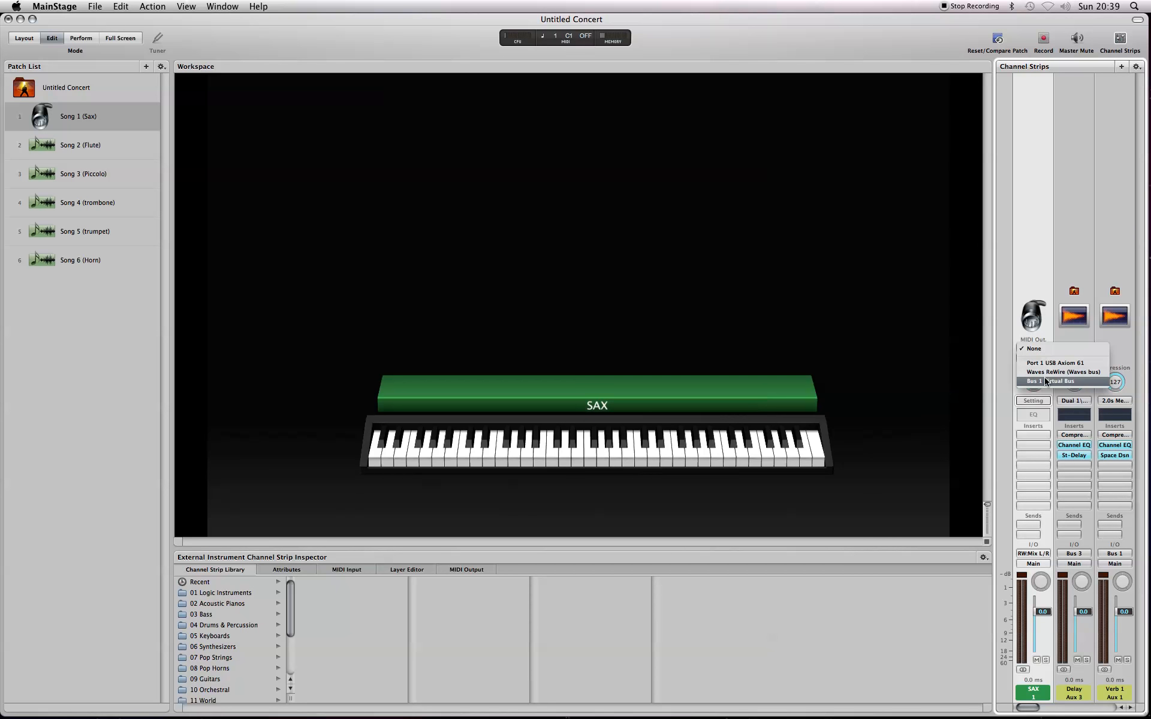
{"action": "left_click", "coordinate": [1044, 381]}
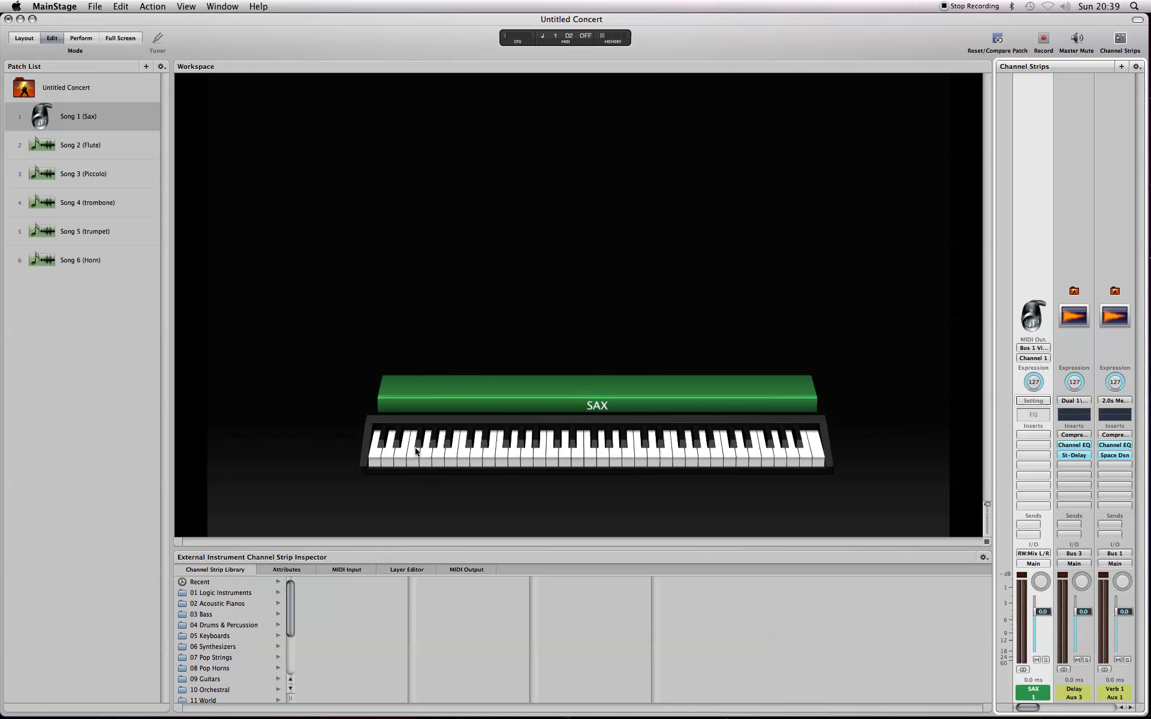
Step: Switch to Audio MIDI Setup, check the Virtual Bus device in MIDI Studio, and close the window
{"action": "left_click", "coordinate": [23, 433]}
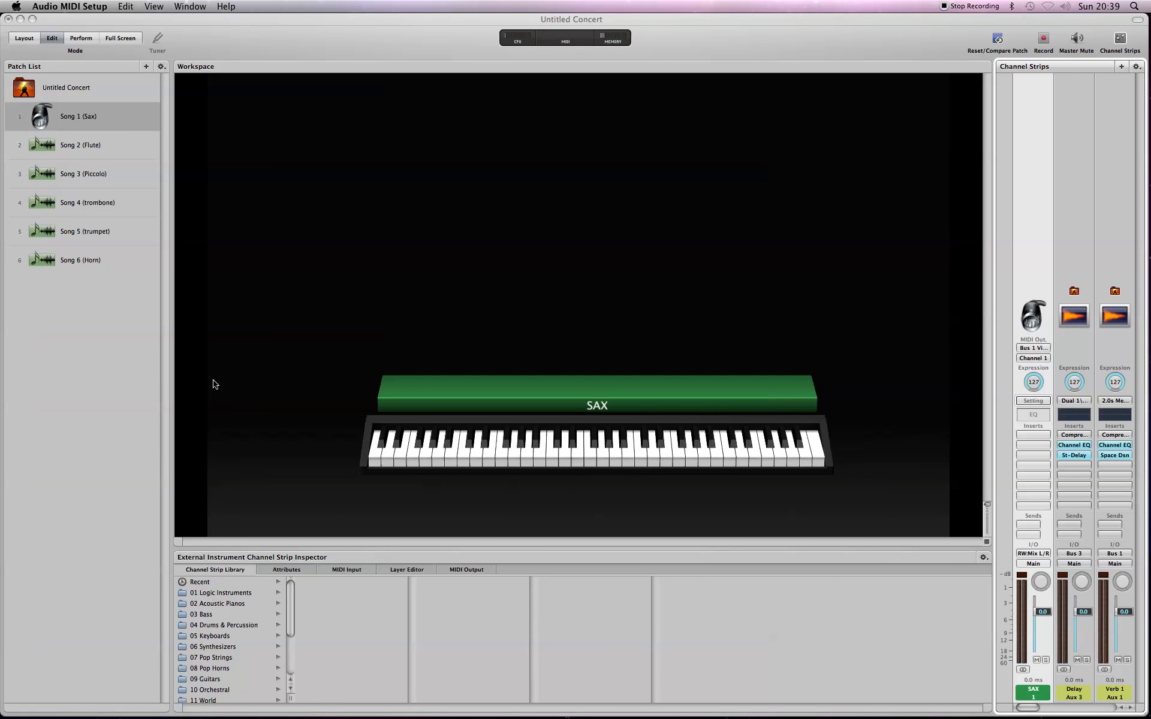
{"action": "left_click_drag", "start_coordinate": [219, 22], "coordinate": [207, 106]}
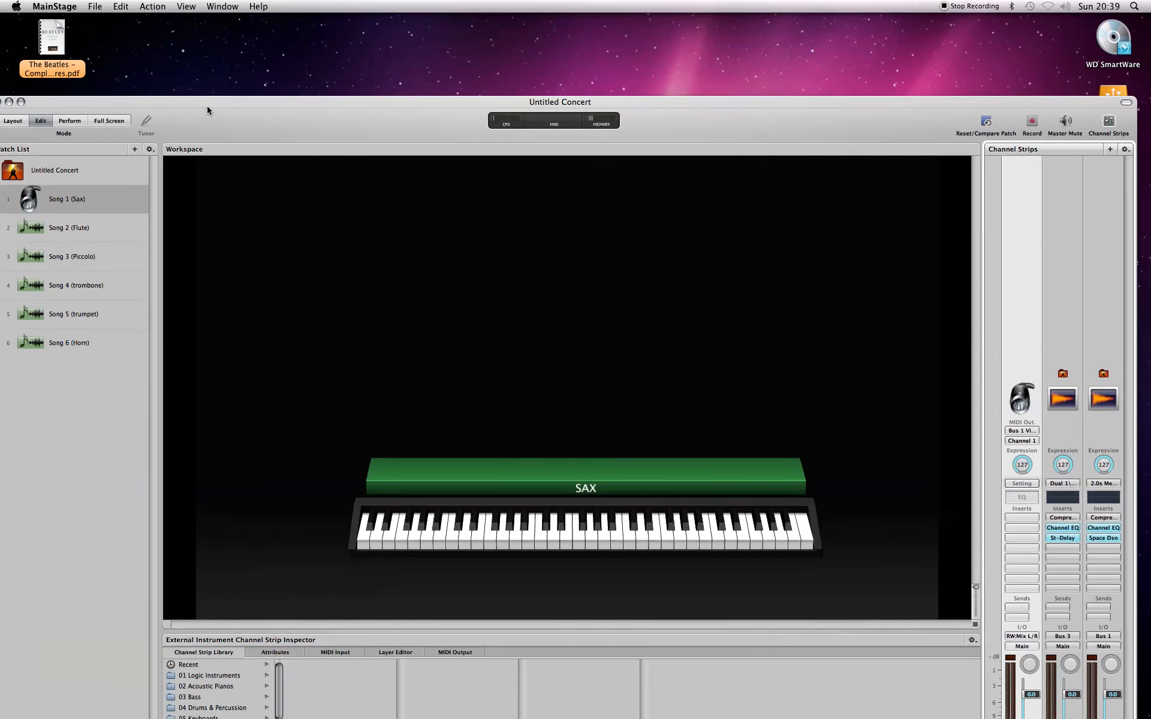
{"action": "left_click", "coordinate": [180, 3]}
{"action": "left_click", "coordinate": [98, 100]}
{"action": "mouse_move", "coordinate": [1, 365]}
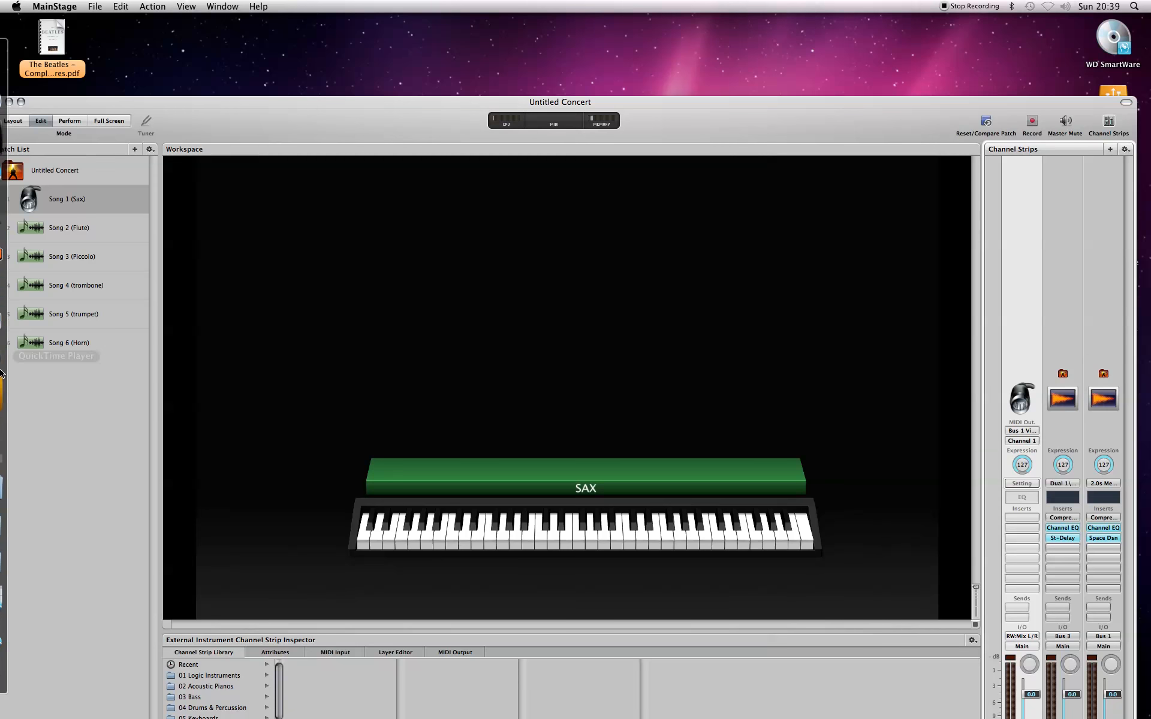
{"action": "left_click", "coordinate": [22, 433]}
{"action": "left_click", "coordinate": [190, 6]}
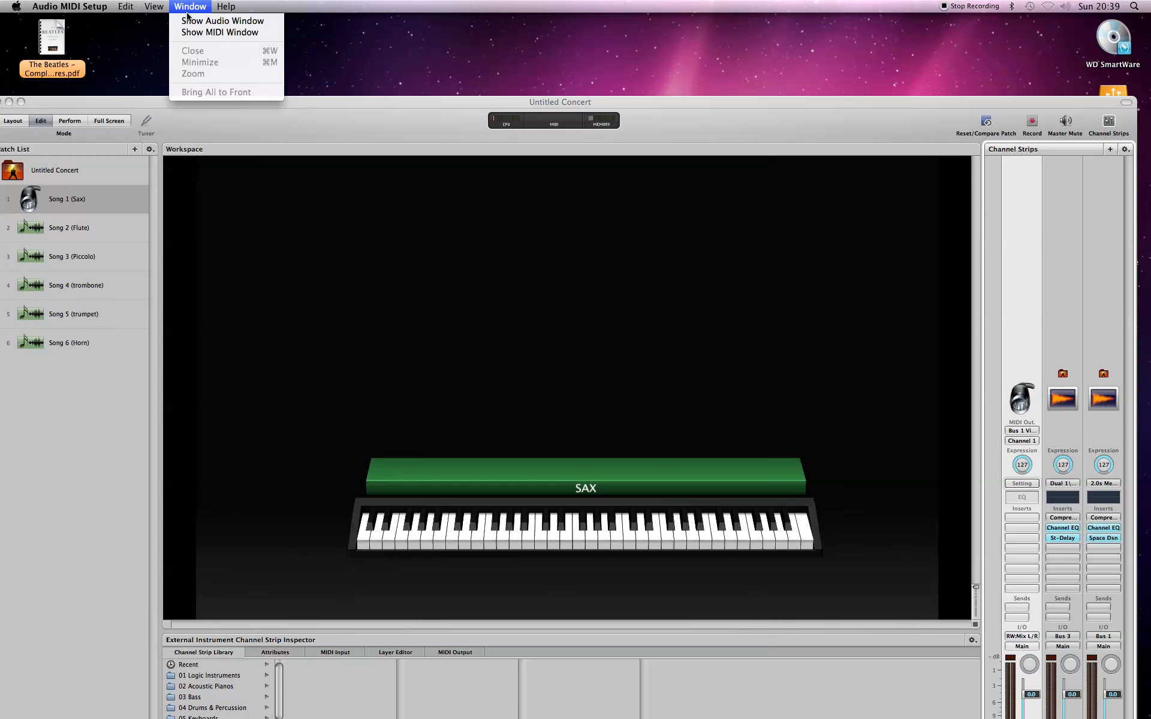
{"action": "left_click", "coordinate": [189, 33]}
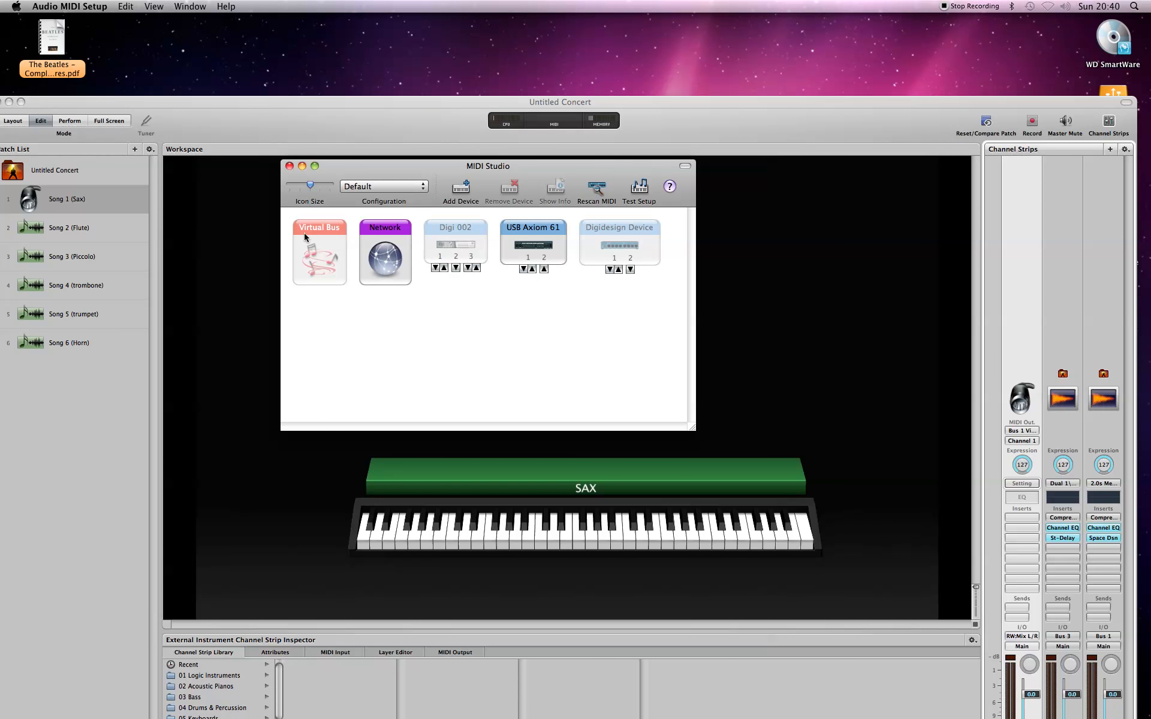
{"action": "left_click", "coordinate": [289, 166]}
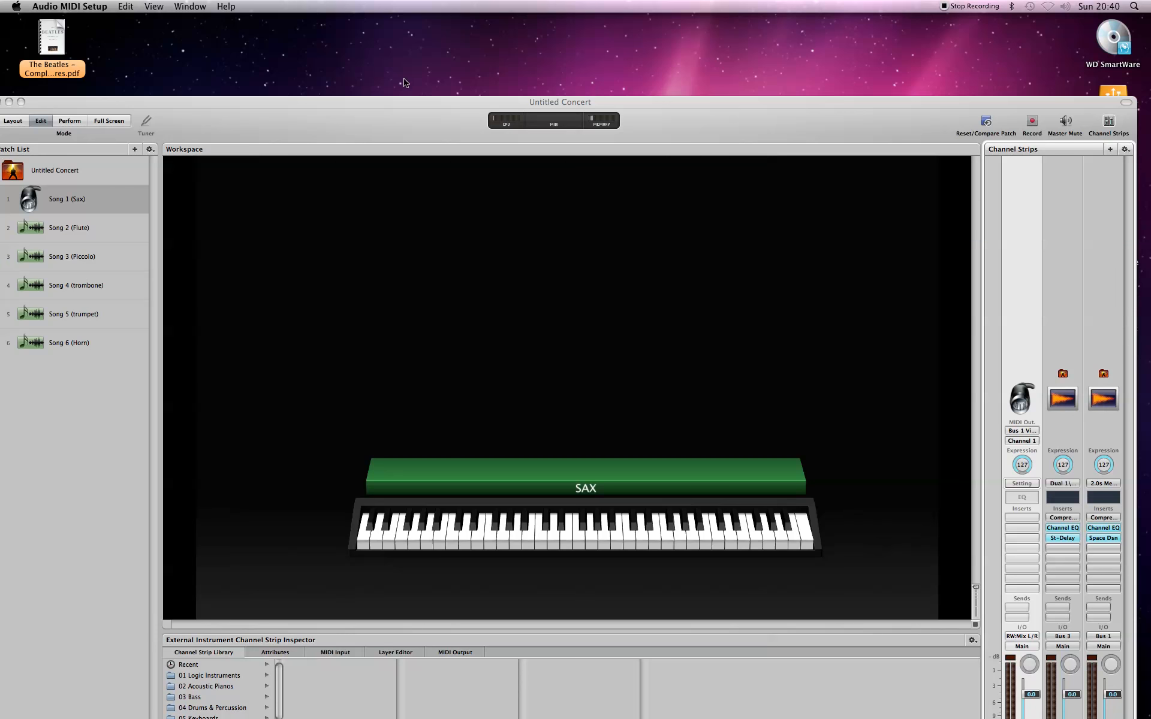
Step: Switch to Kontakt 5, load CIL Alto Sax.nki from the Mojo library's instruments, and move the window off the MainStage patch list
{"action": "left_click_drag", "start_coordinate": [361, 102], "coordinate": [368, 26]}
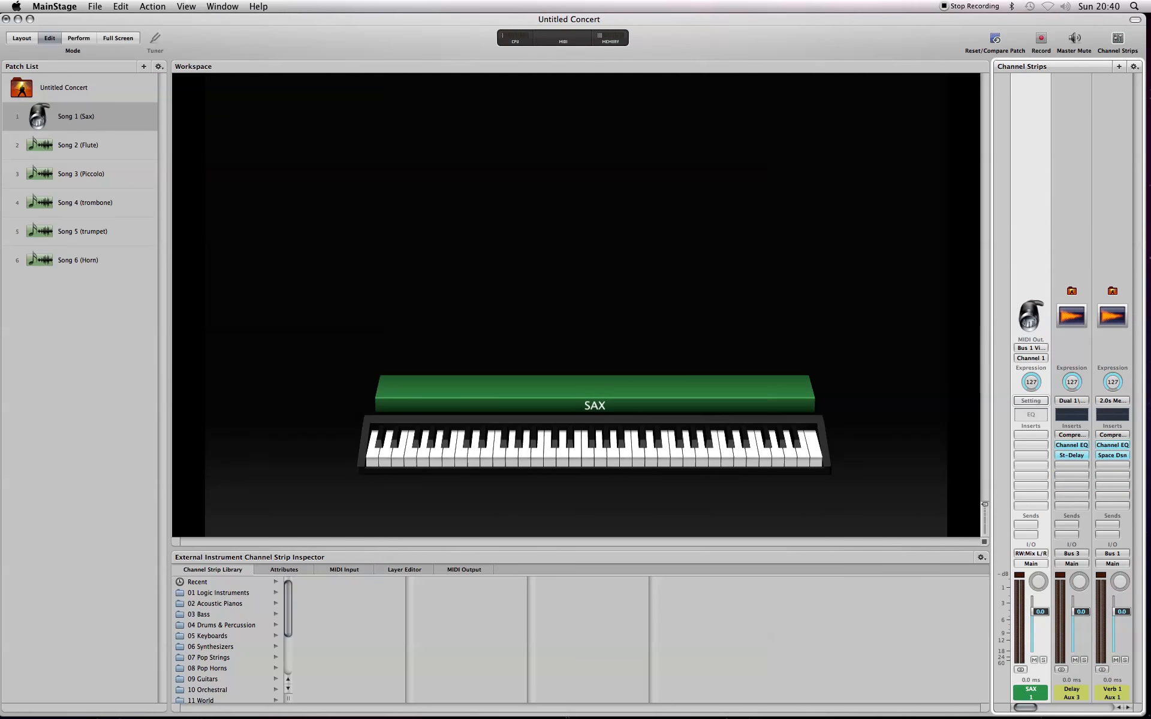
{"action": "key", "text": "super+Tab"}
{"action": "left_click_drag", "start_coordinate": [419, 105], "coordinate": [294, 86]}
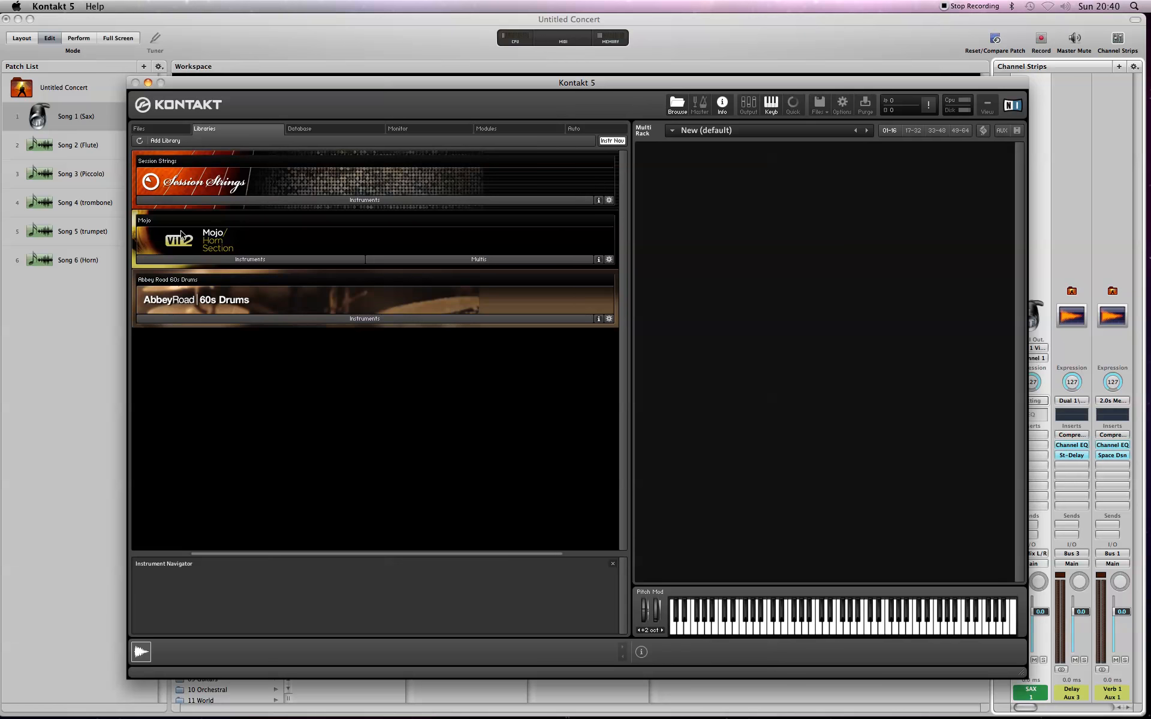
{"action": "left_click", "coordinate": [202, 259]}
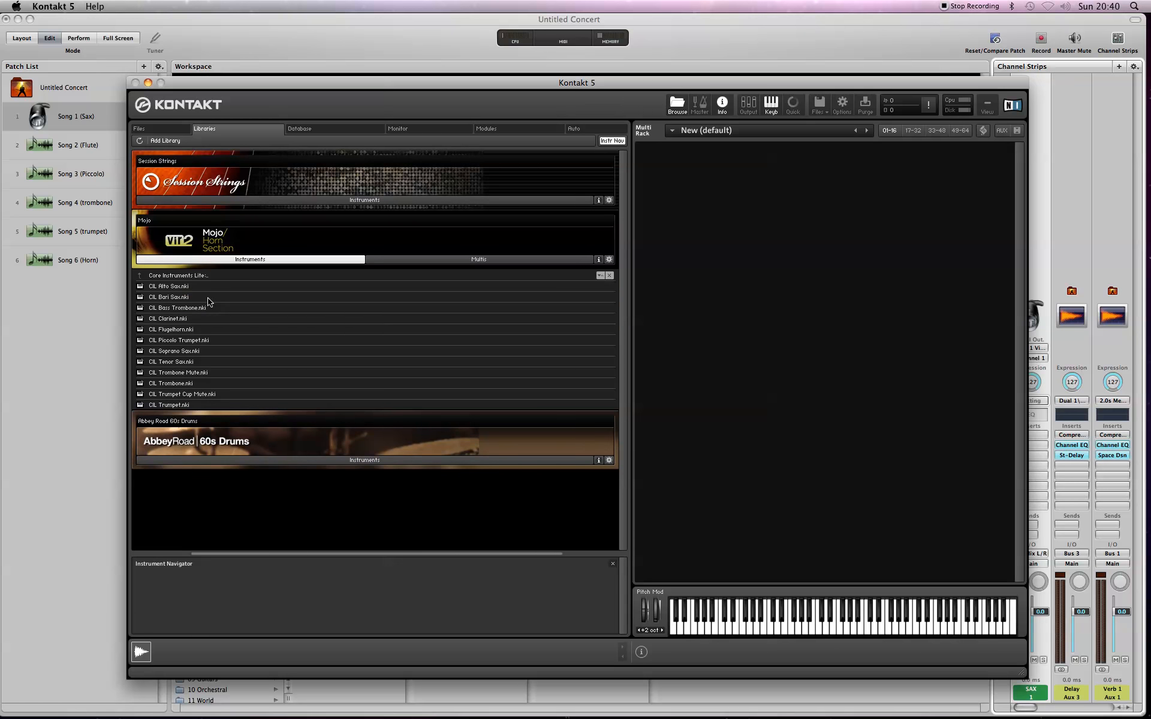
{"action": "double_click", "coordinate": [187, 287]}
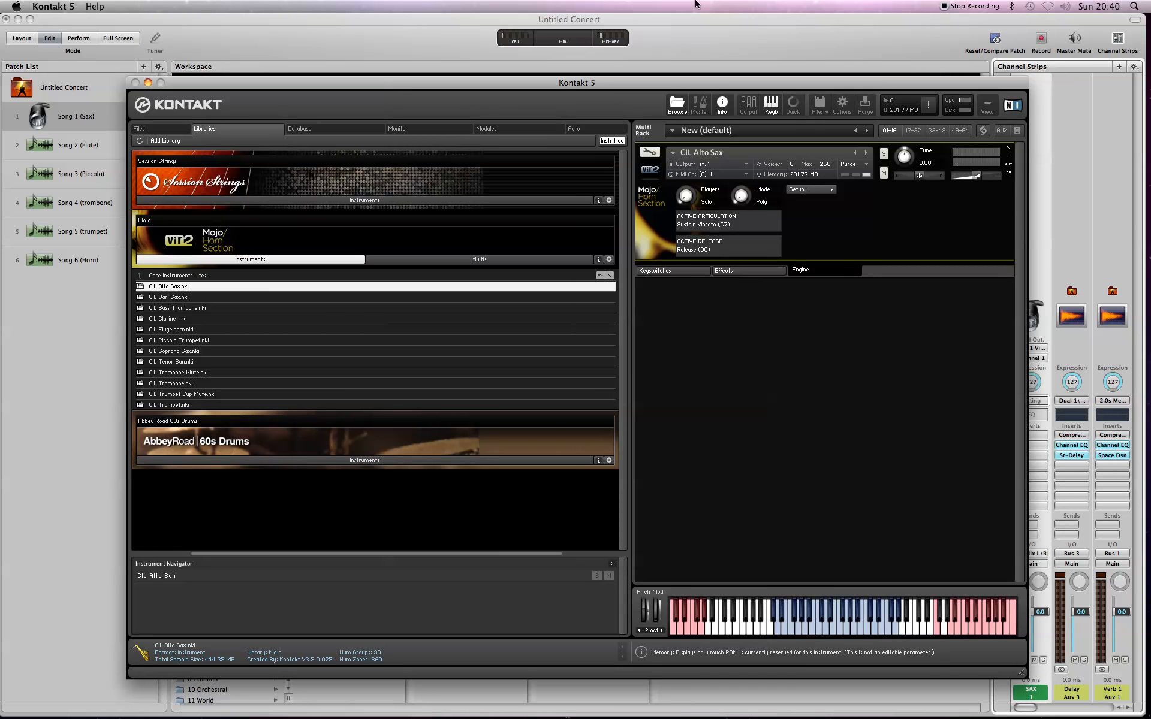
{"action": "left_click_drag", "start_coordinate": [447, 84], "coordinate": [978, 112]}
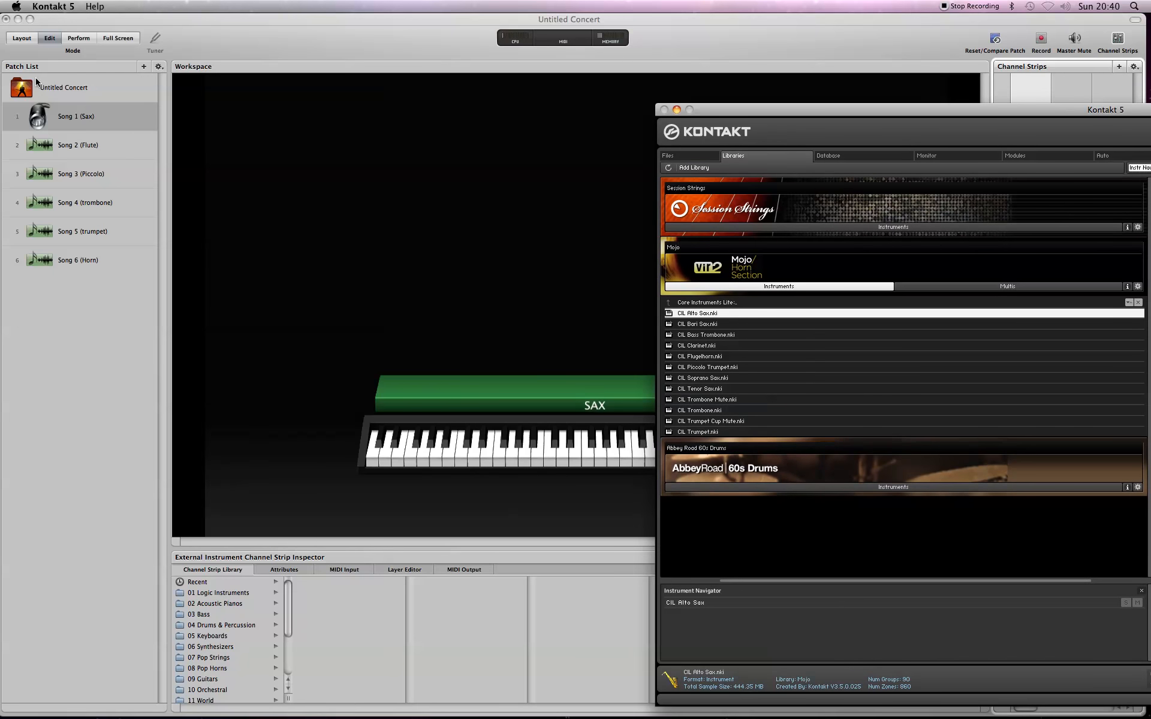
Step: Switch to MainStage and try the Song 2 (Flute) and Song 3 (Piccolo) patches before returning to Song 1 (Sax)
{"action": "left_click", "coordinate": [64, 146]}
{"action": "left_click", "coordinate": [65, 146]}
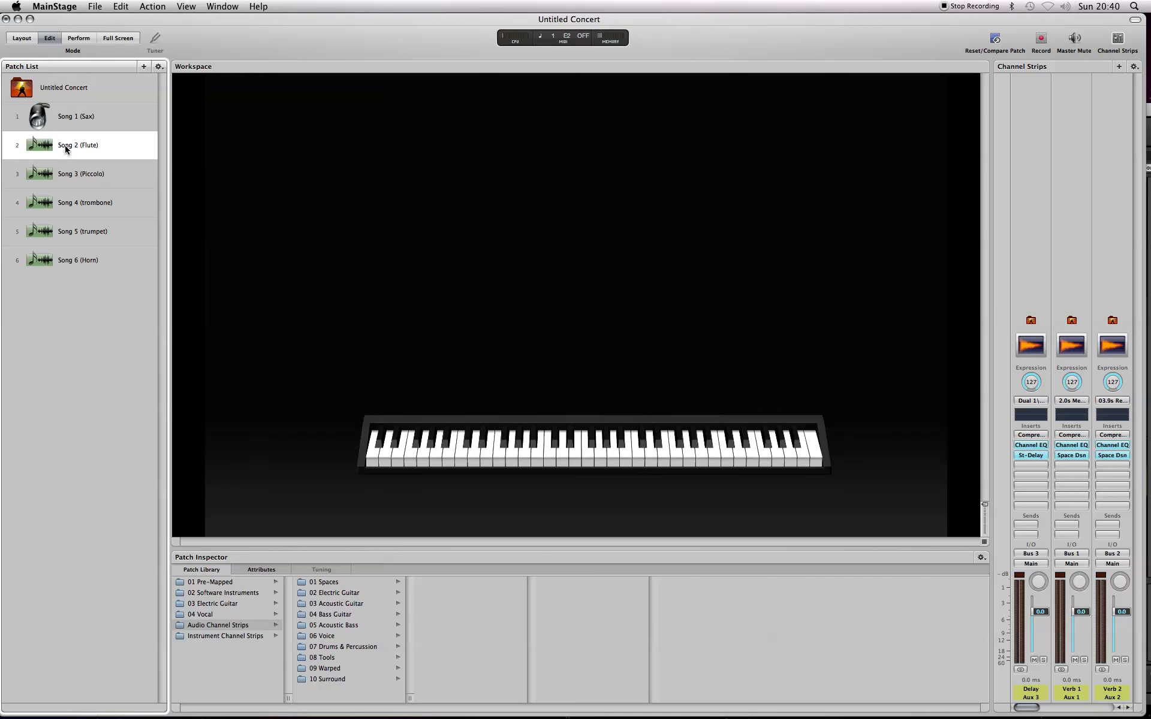
{"action": "left_click", "coordinate": [98, 170]}
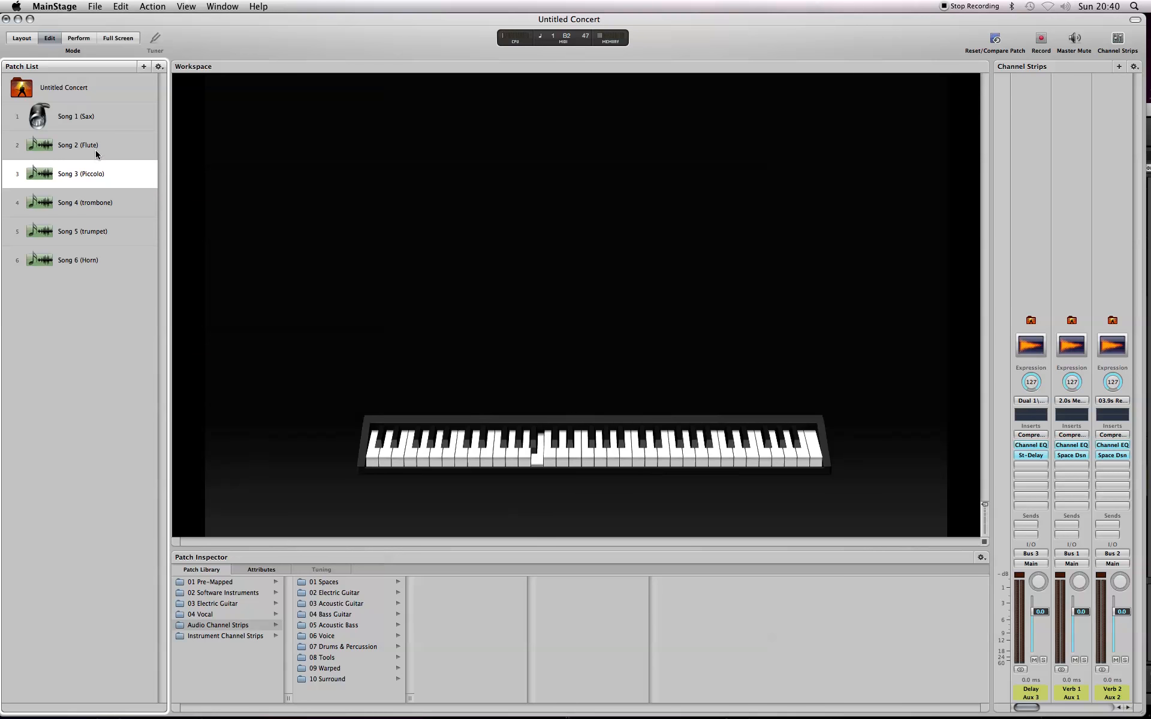
{"action": "left_click", "coordinate": [95, 146]}
{"action": "left_click", "coordinate": [95, 124]}
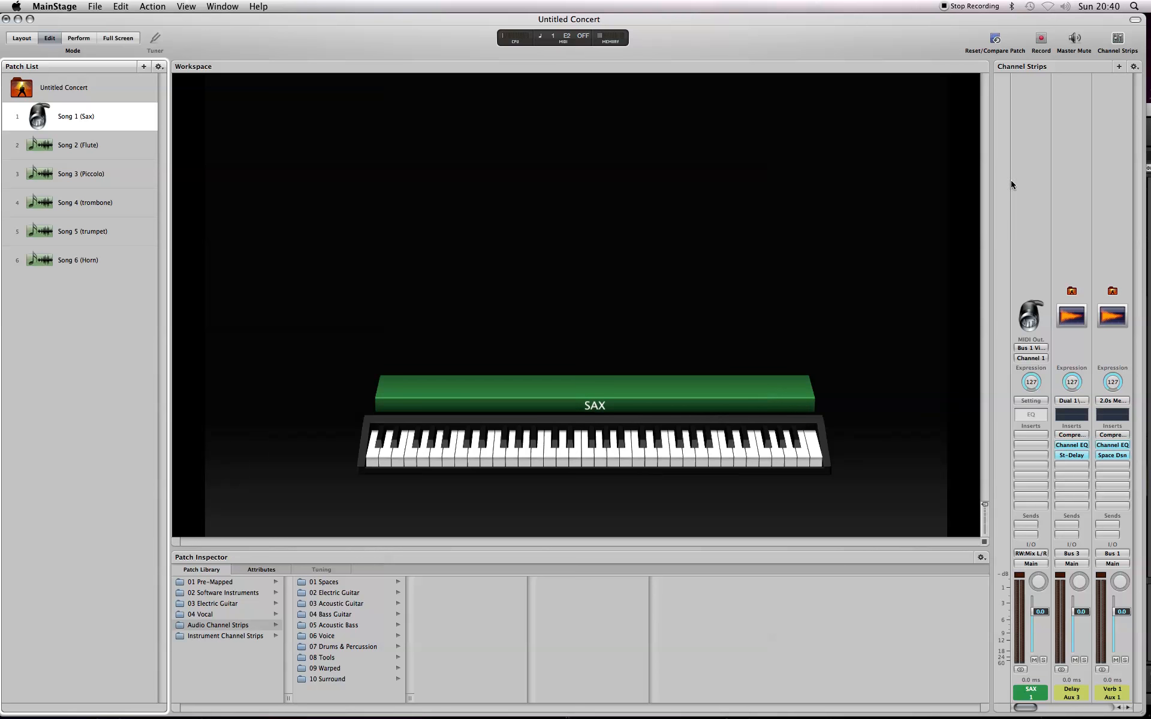
Step: Bring Kontakt 5 to the front and move its window aside to uncover the MainStage channel strips
{"action": "left_click", "coordinate": [1149, 112]}
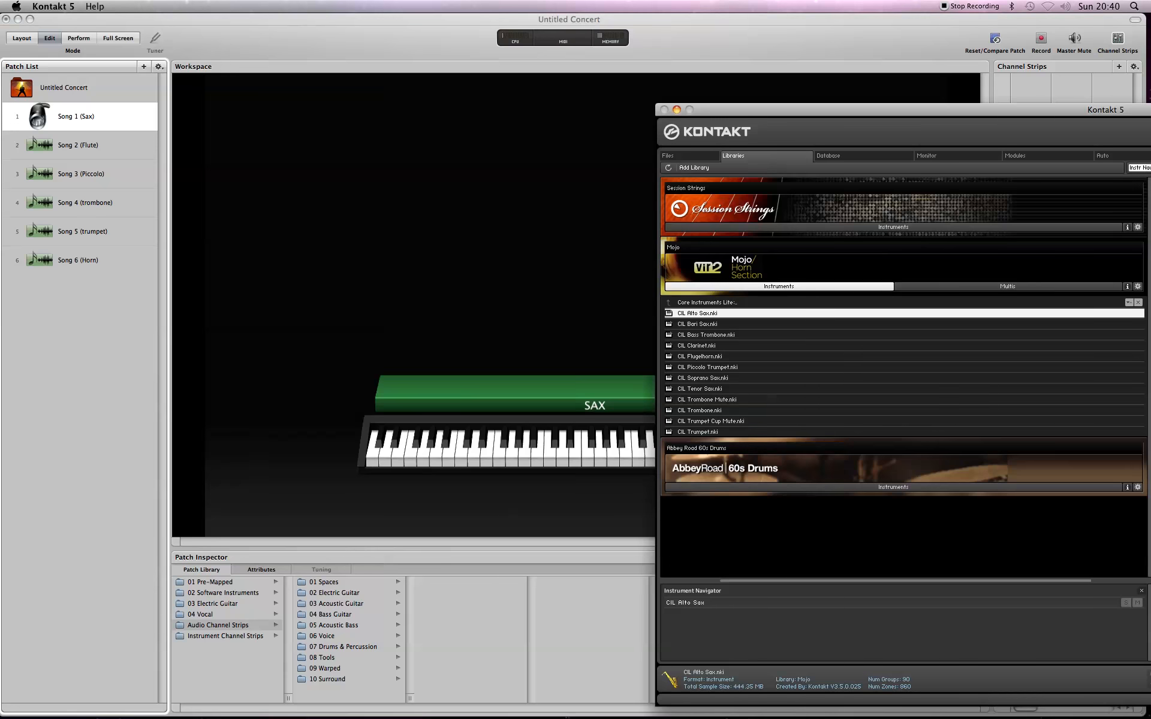
{"action": "left_click_drag", "start_coordinate": [957, 111], "coordinate": [1150, 193]}
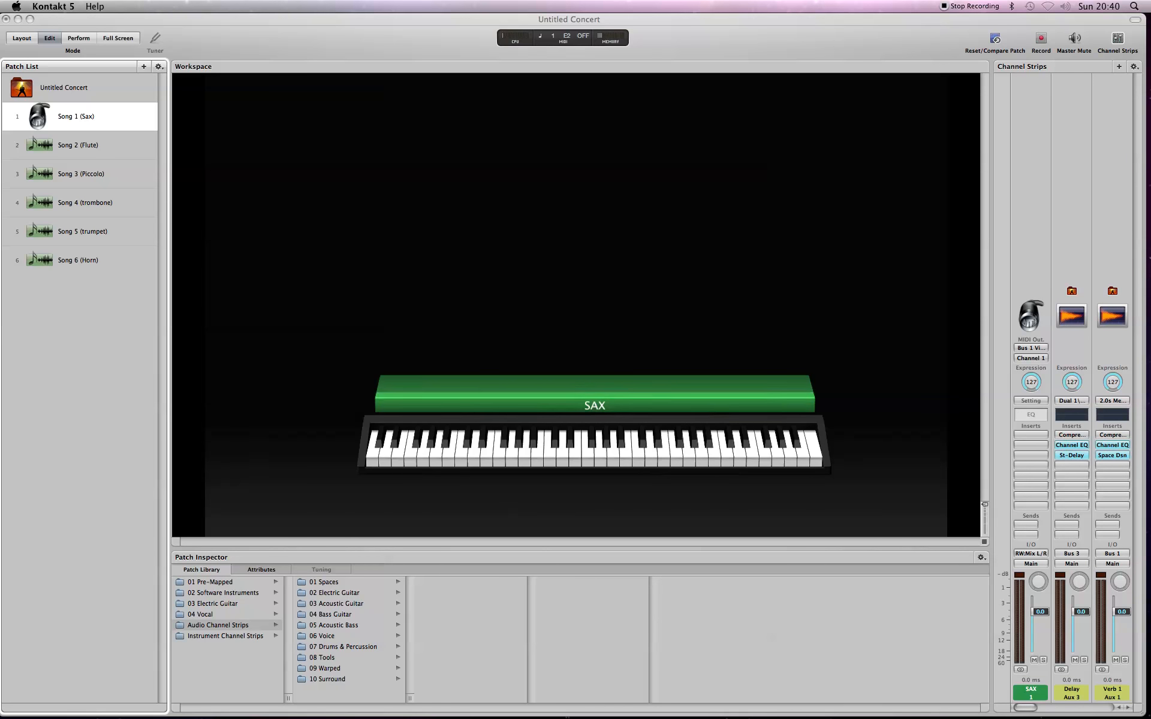
{"action": "left_click", "coordinate": [62, 5]}
{"action": "left_click", "coordinate": [71, 41]}
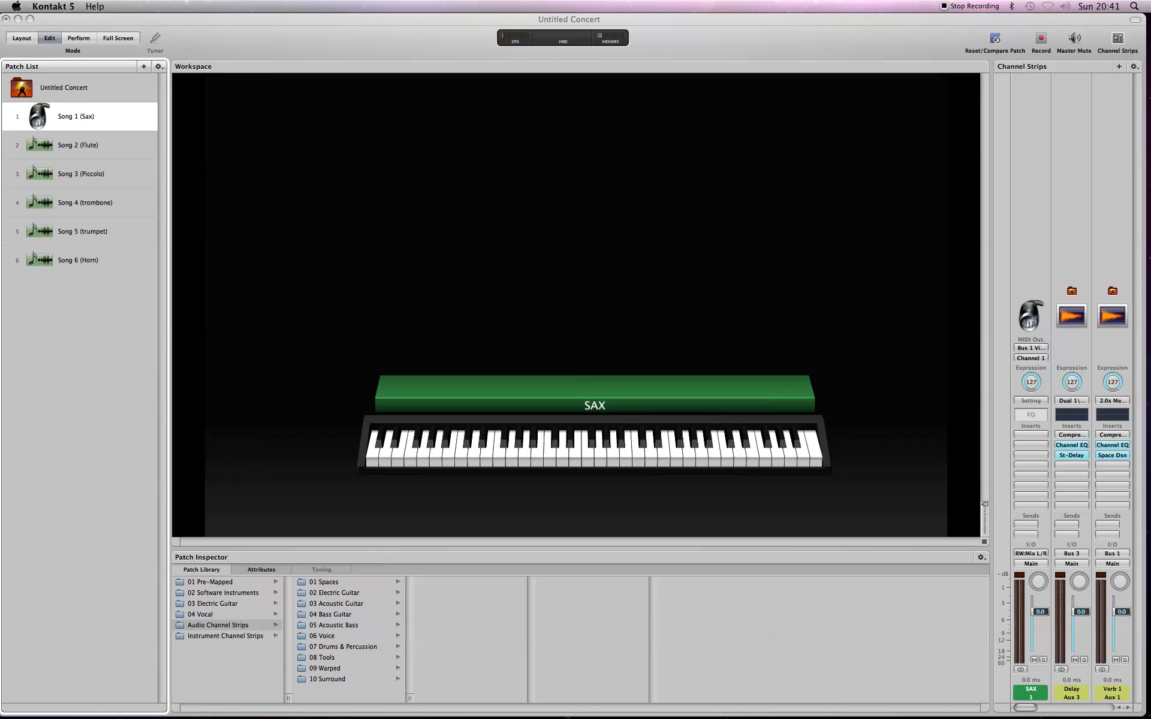
Step: Step through Song 2 (Flute) and Song 3 (Piccolo) in MainStage again and reselect Song 1 (Sax)
{"action": "left_click", "coordinate": [86, 146]}
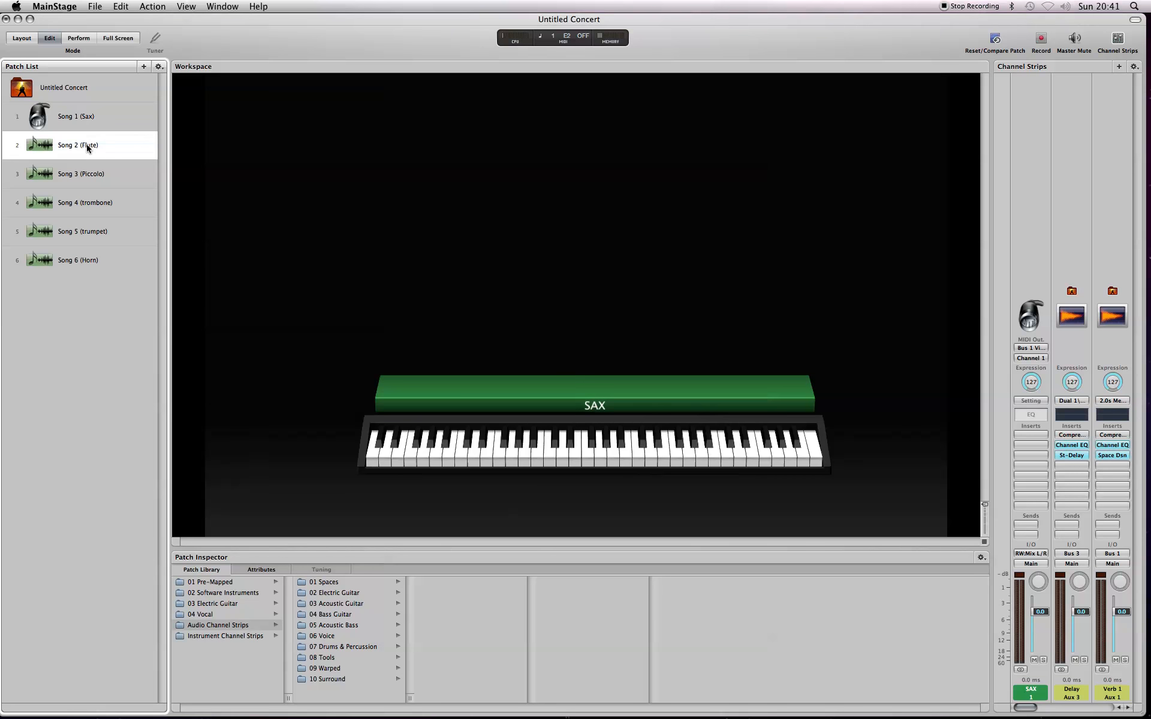
{"action": "left_click", "coordinate": [96, 174]}
{"action": "left_click", "coordinate": [99, 121]}
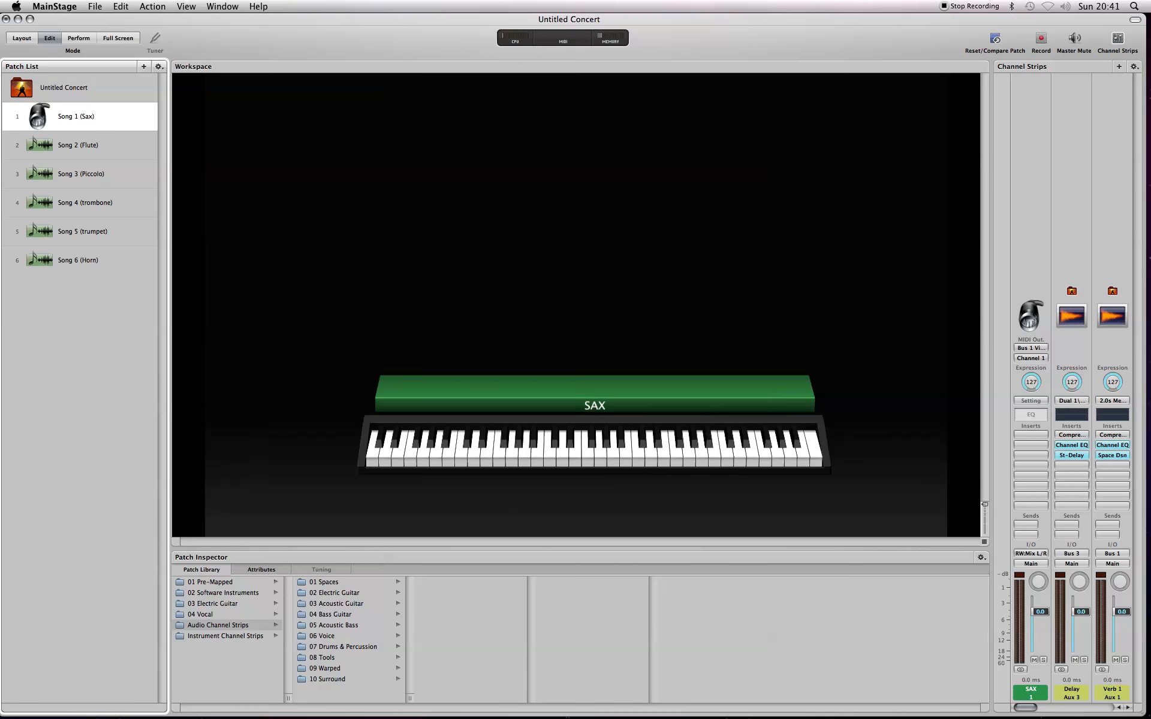
Step: In Kontakt 5, assign CIL Alto Sax to MIDI channel 1 on Port A, and move the window aside to uncover MainStage
{"action": "key", "text": "super+Tab"}
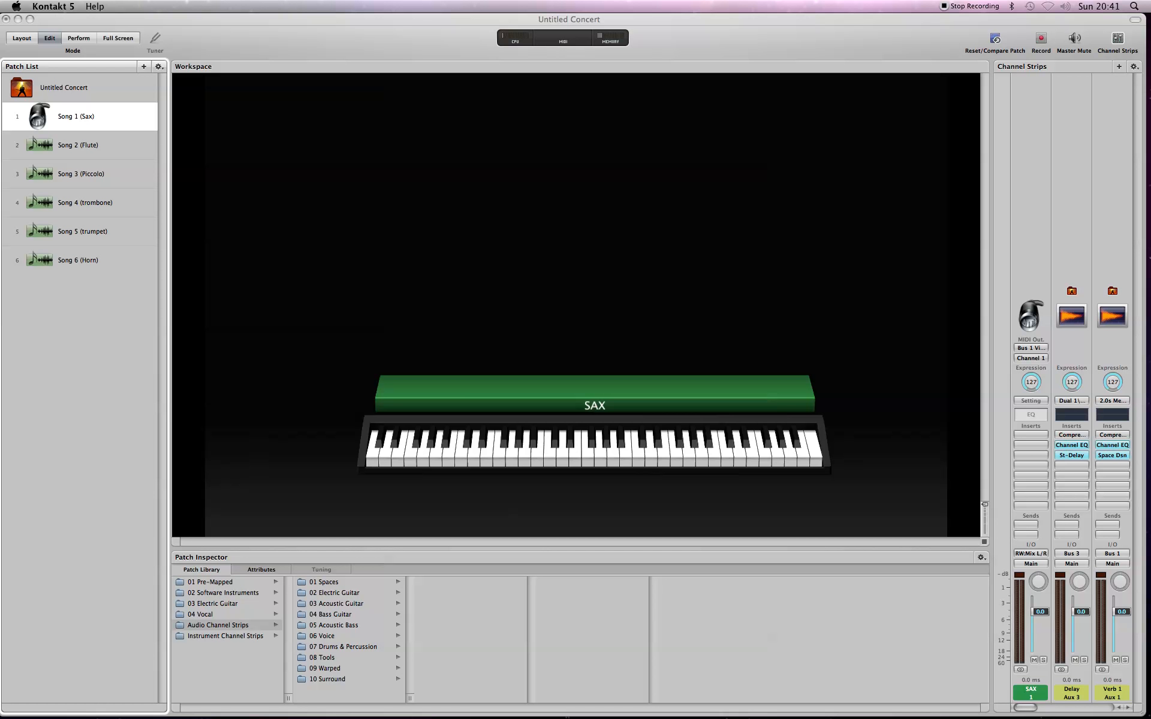
{"action": "left_click", "coordinate": [65, 120]}
{"action": "left_click_drag", "start_coordinate": [1149, 164], "coordinate": [146, 446]}
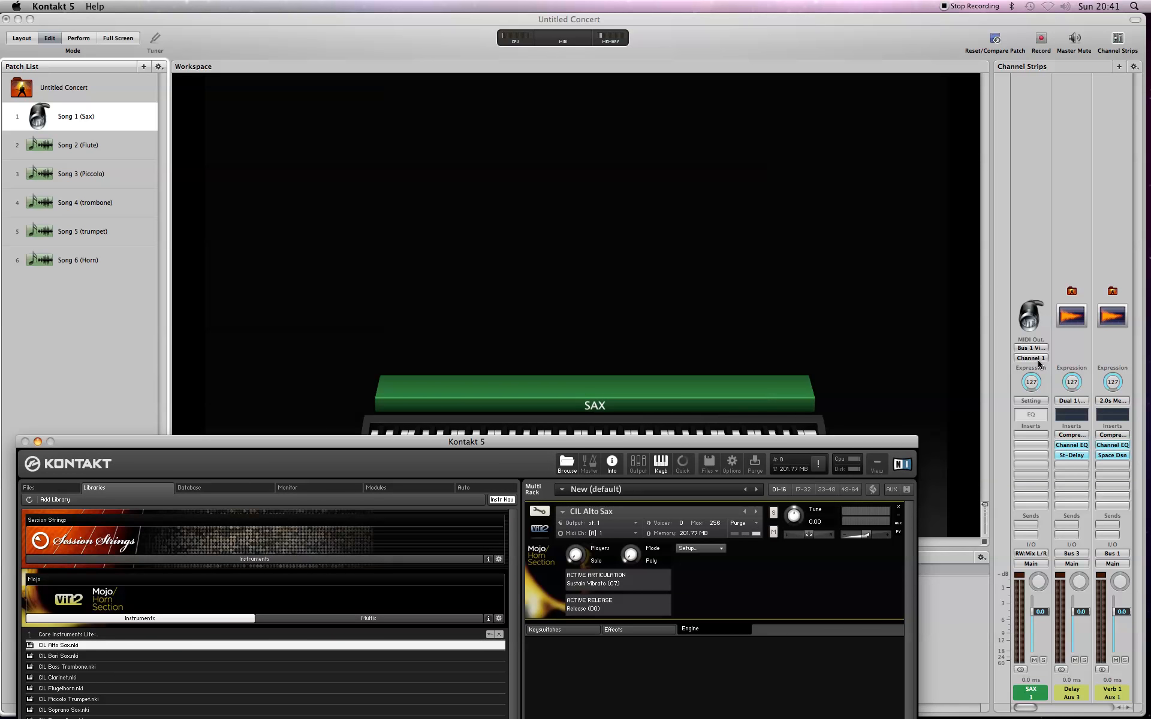
{"action": "left_click_drag", "start_coordinate": [606, 437], "coordinate": [634, 119]}
{"action": "left_click", "coordinate": [665, 213]}
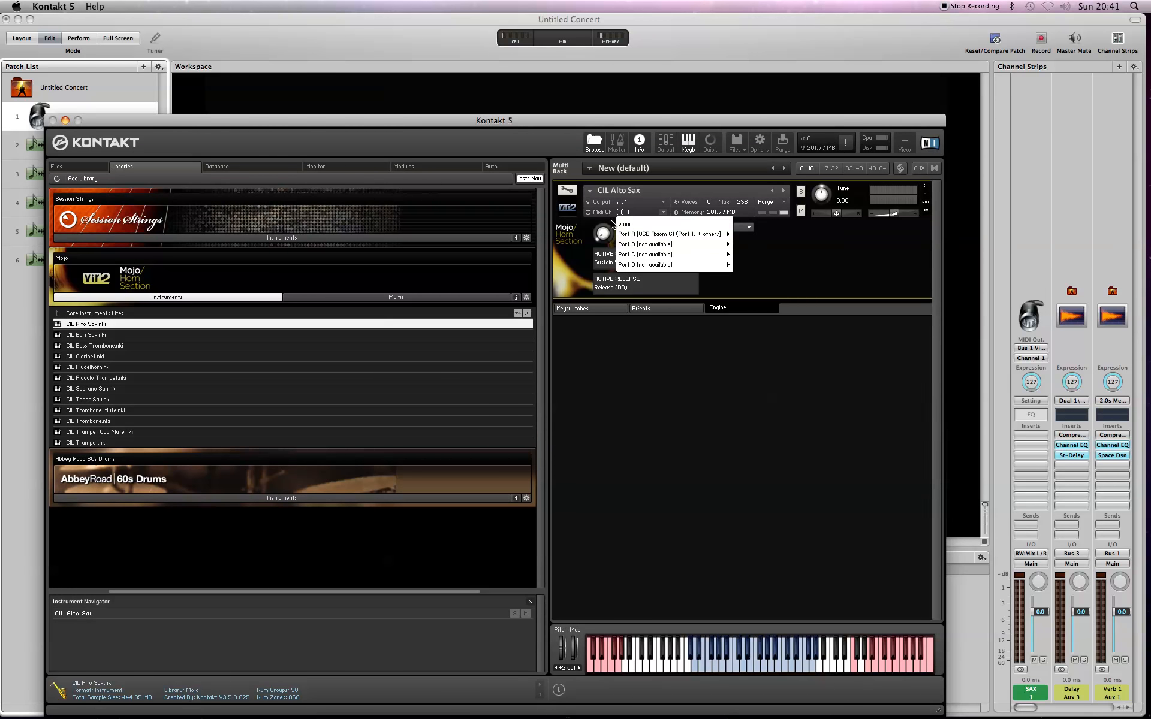
{"action": "mouse_move", "coordinate": [675, 234]}
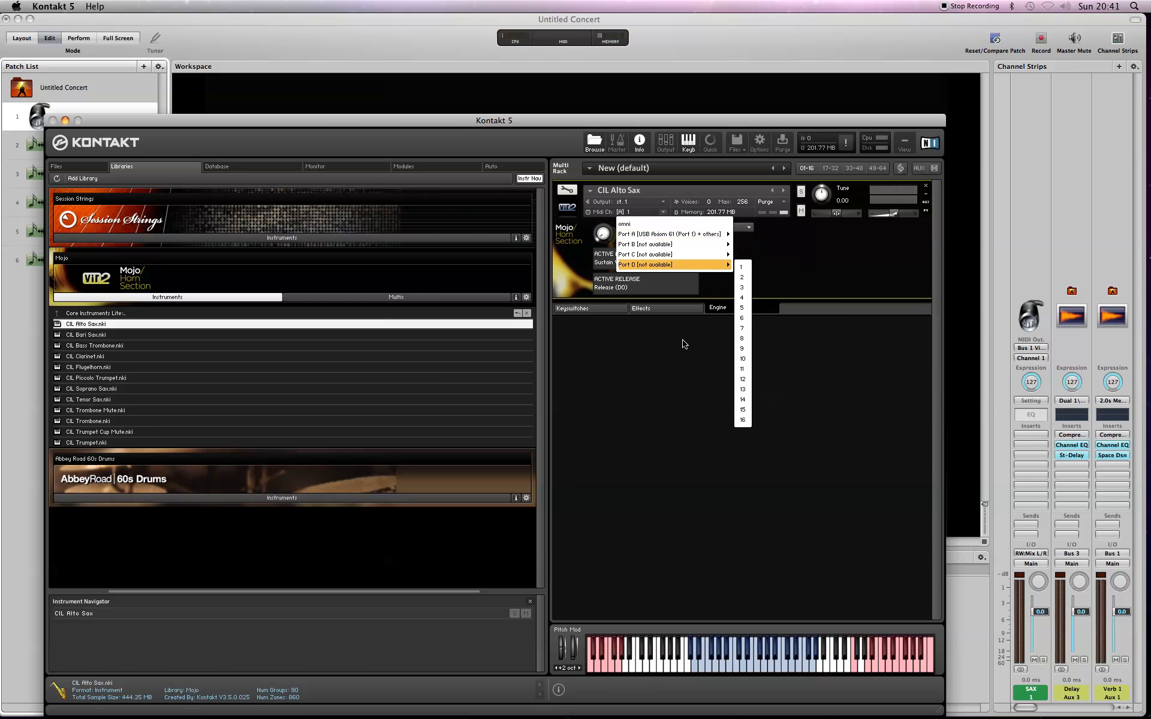
{"action": "left_click", "coordinate": [683, 339]}
{"action": "left_click", "coordinate": [663, 213]}
{"action": "left_click", "coordinate": [687, 314]}
{"action": "left_click", "coordinate": [663, 204]}
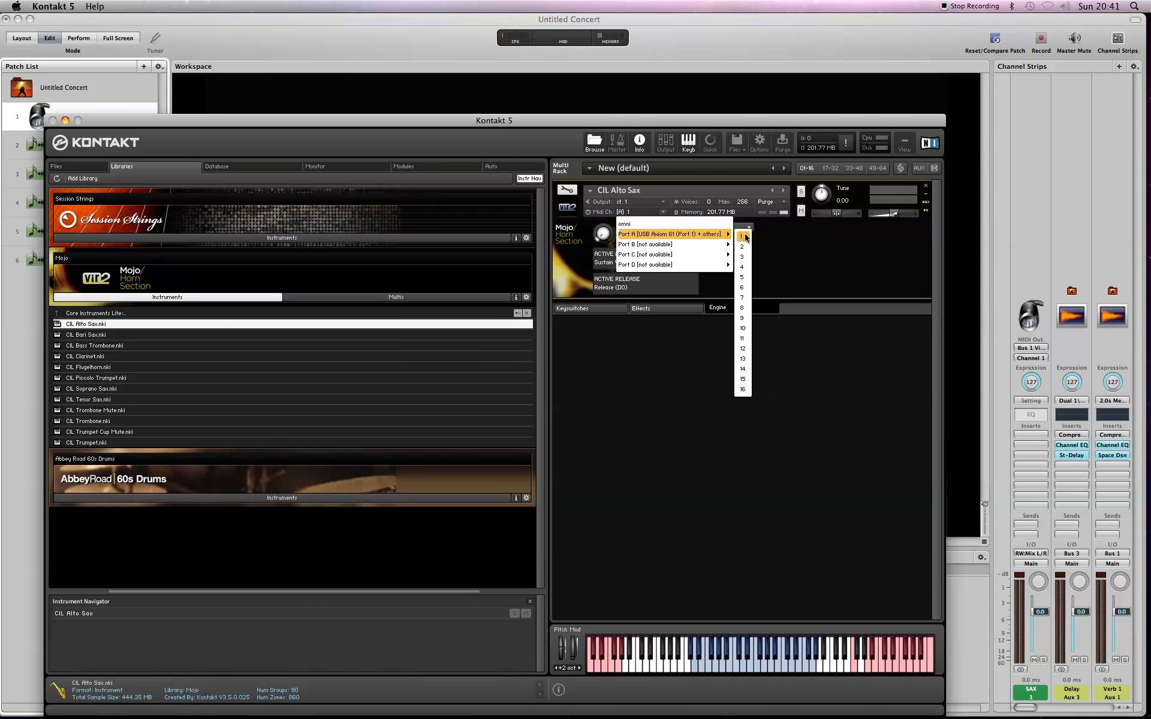
{"action": "left_click", "coordinate": [746, 238]}
{"action": "left_click_drag", "start_coordinate": [569, 122], "coordinate": [1150, 141]}
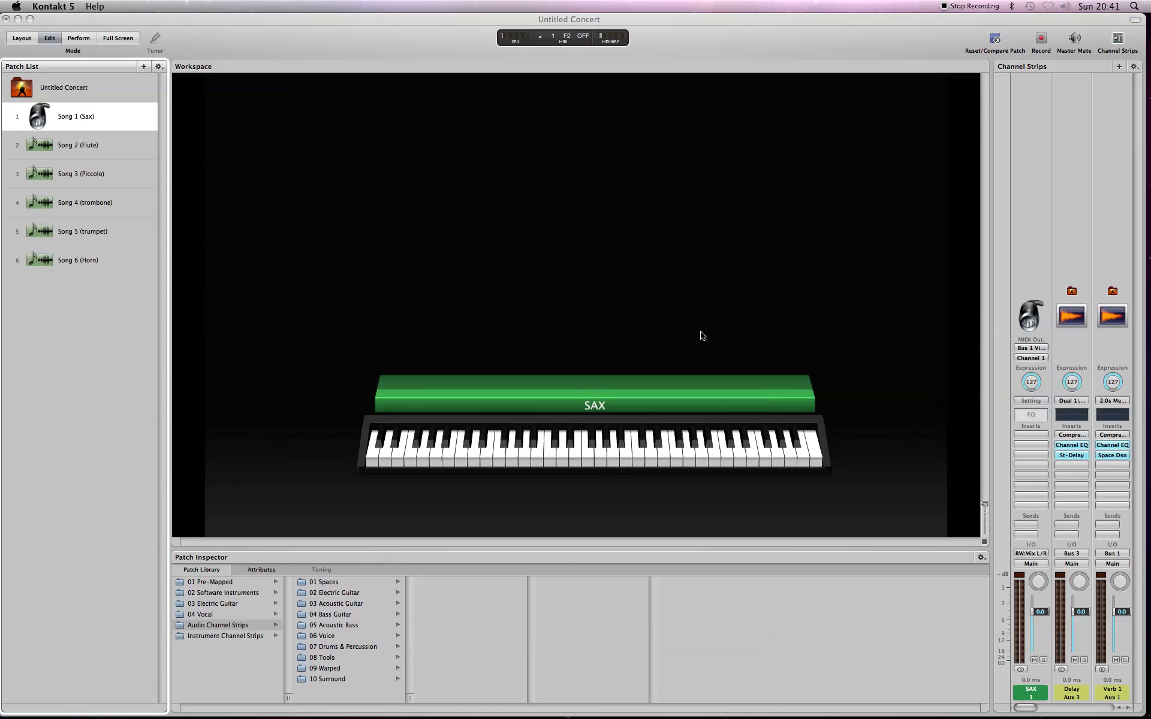
Step: Create an External Instrument channel strip in Song 2 (Flute) with MIDI output Bus 1 Virtual Bus and MIDI channel 2
{"action": "left_click", "coordinate": [77, 145]}
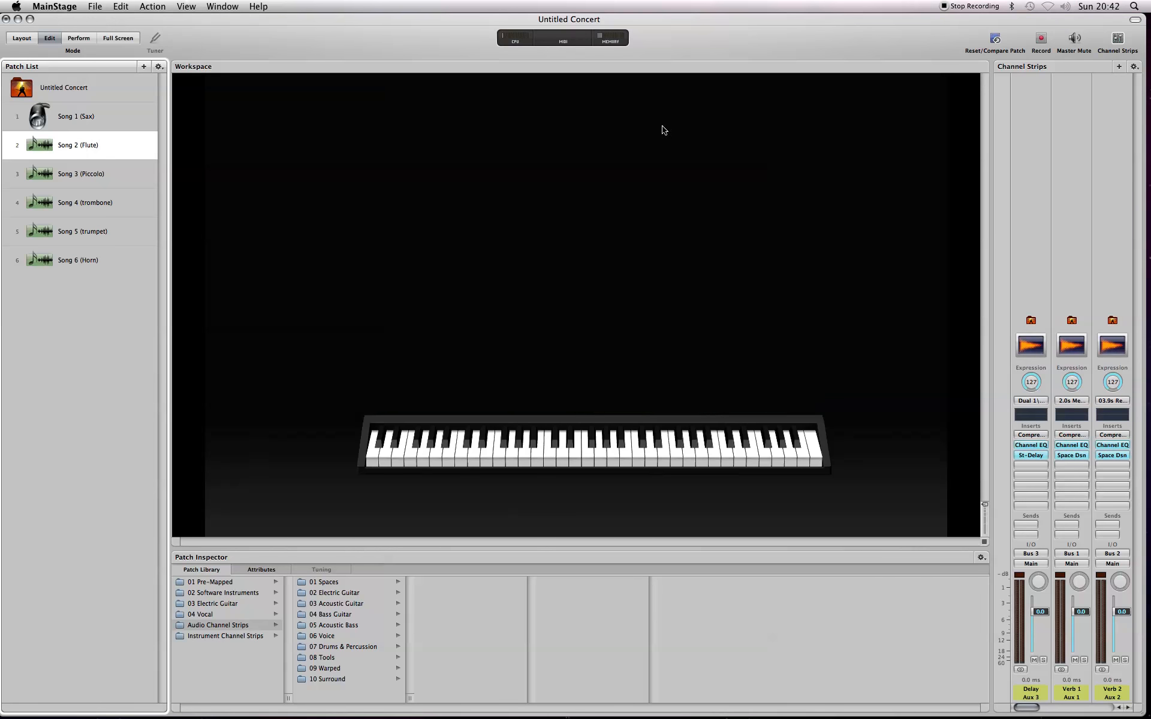
{"action": "left_click", "coordinate": [1119, 66]}
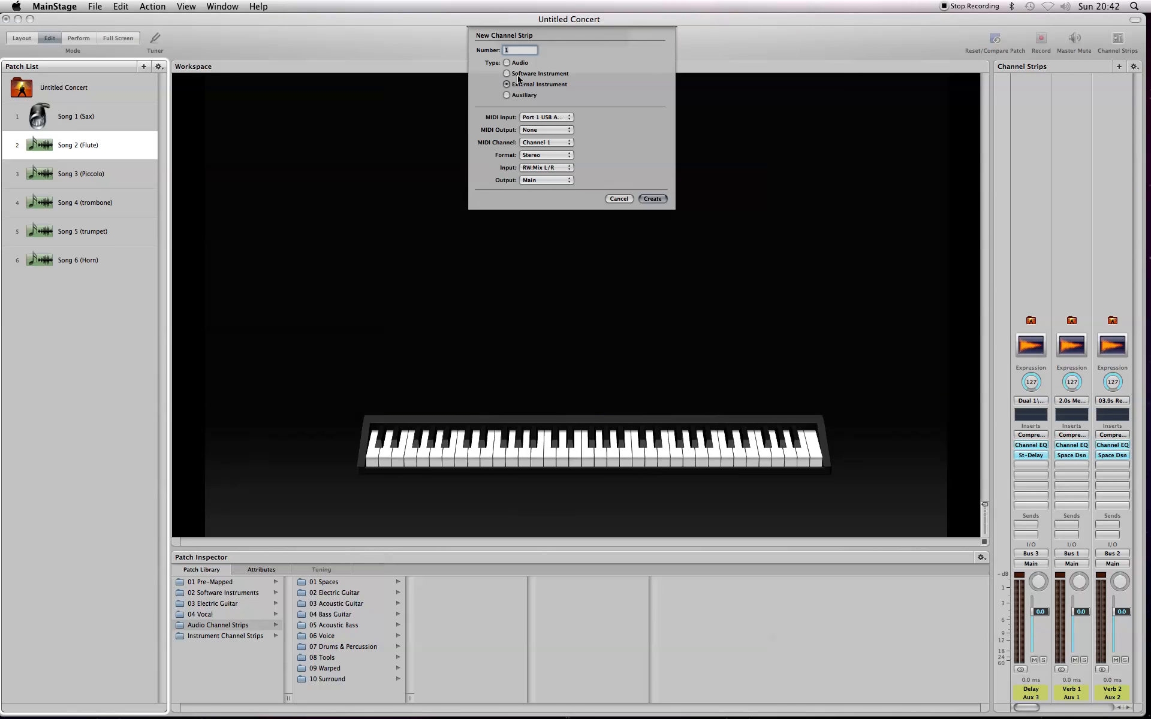
{"action": "left_click", "coordinate": [555, 131]}
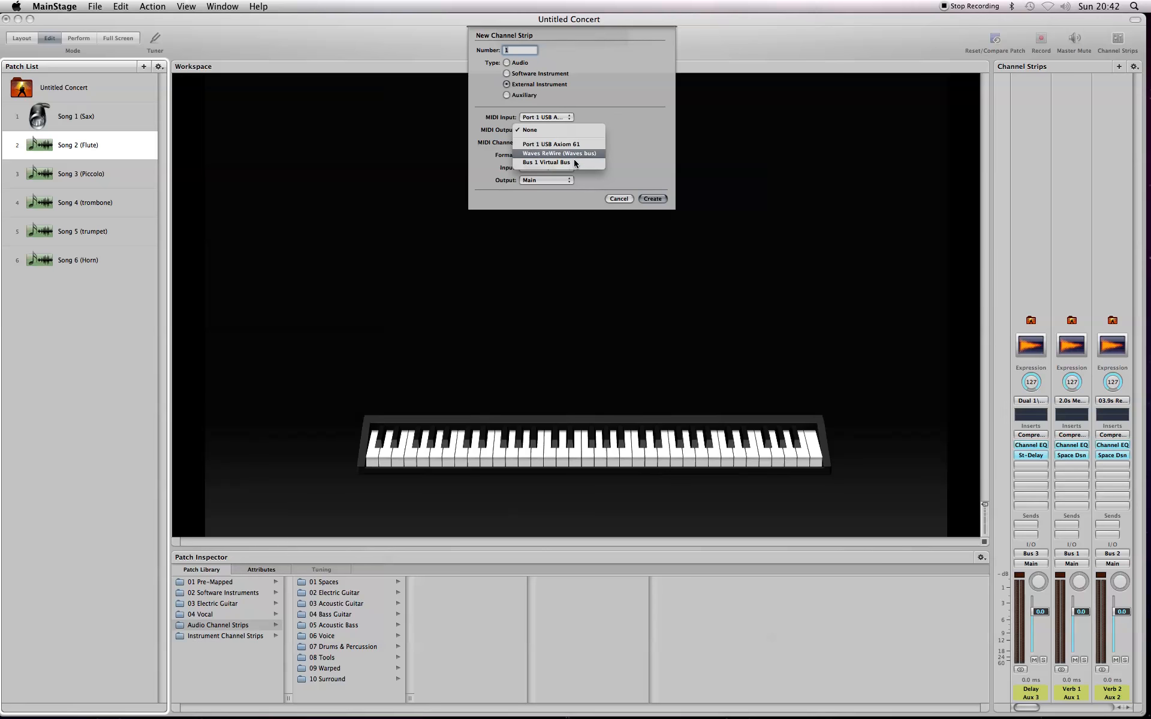
{"action": "left_click", "coordinate": [573, 161]}
{"action": "left_click", "coordinate": [573, 144]}
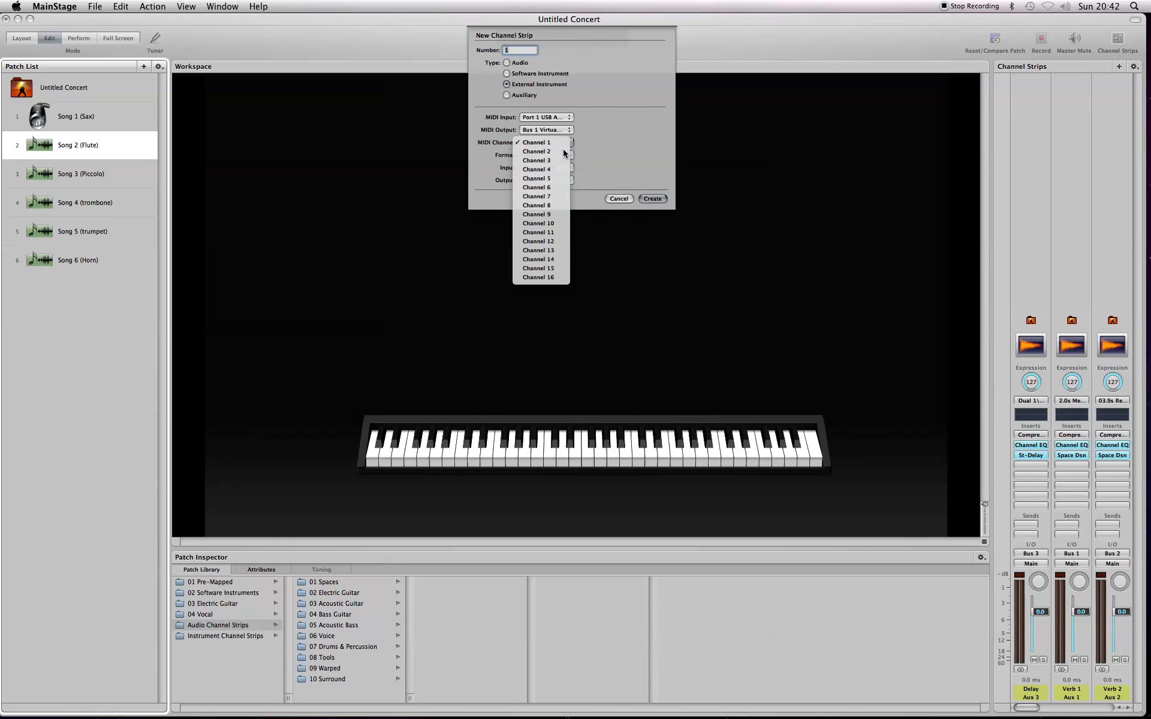
{"action": "left_click", "coordinate": [564, 154]}
{"action": "left_click", "coordinate": [661, 199]}
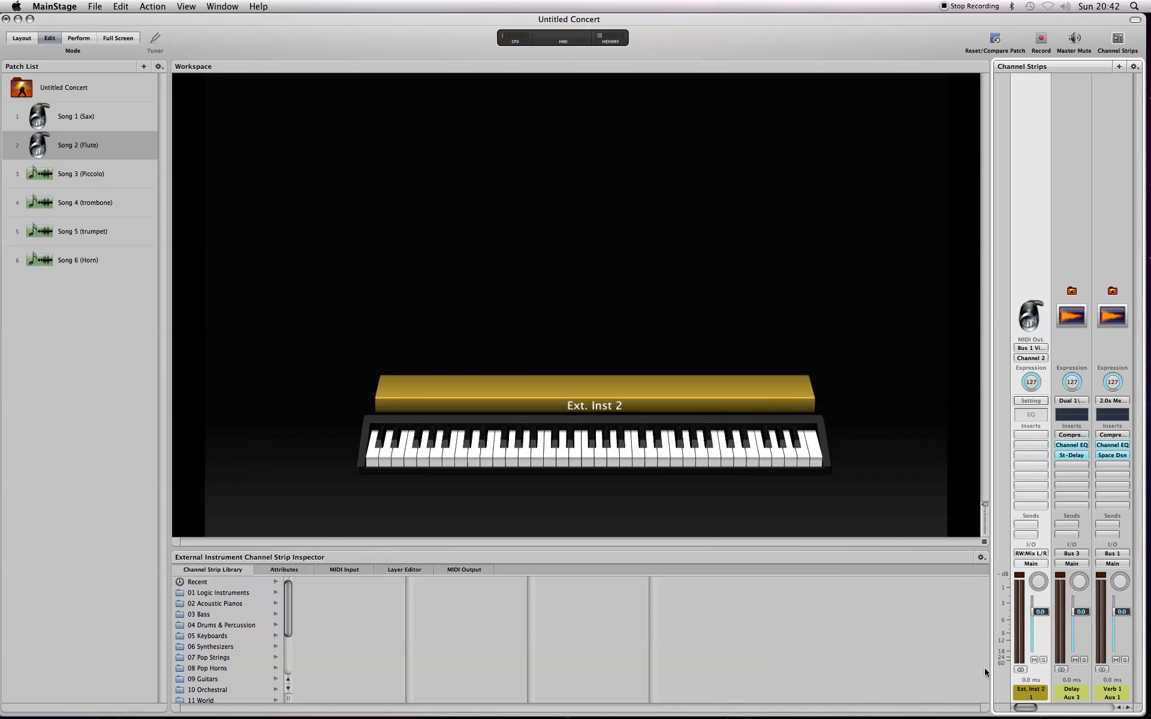
Step: Rename Song 2's new external instrument channel strip Flute
{"action": "double_click", "coordinate": [1029, 687]}
{"action": "type", "text": "Flute"}
{"action": "key", "text": "Return"}
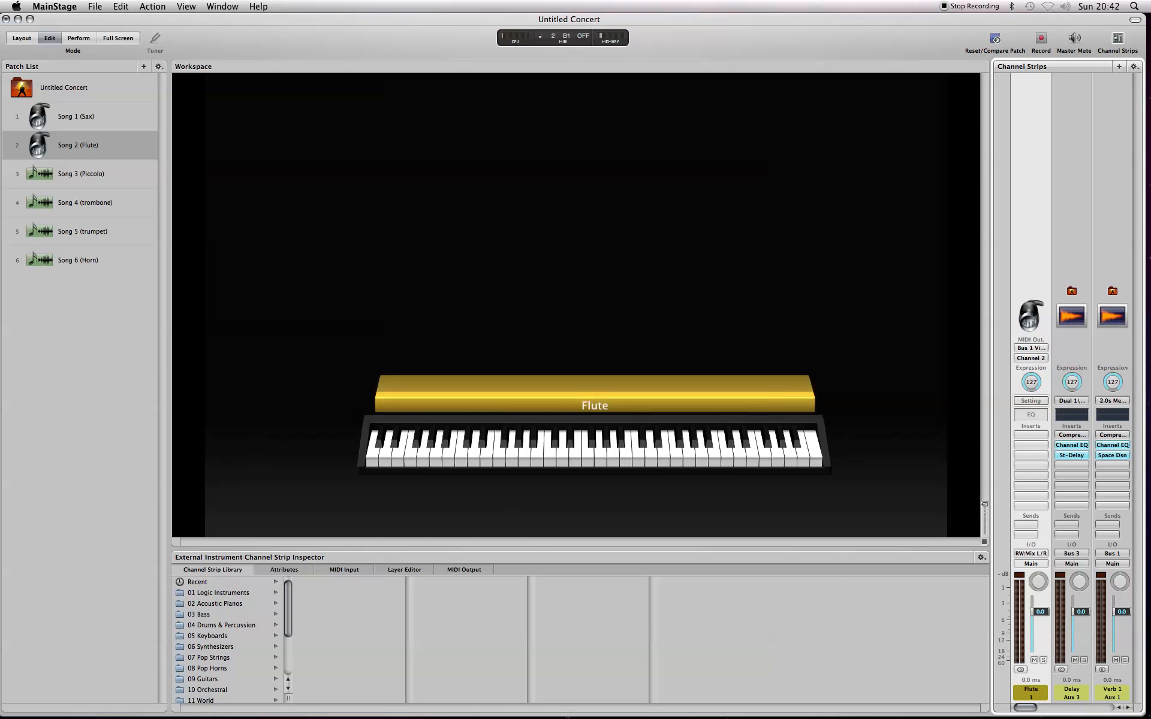
Step: Switch to Kontakt 5 and load CIL Clarinet.nki from the Mojo library
{"action": "key", "text": "super+Tab"}
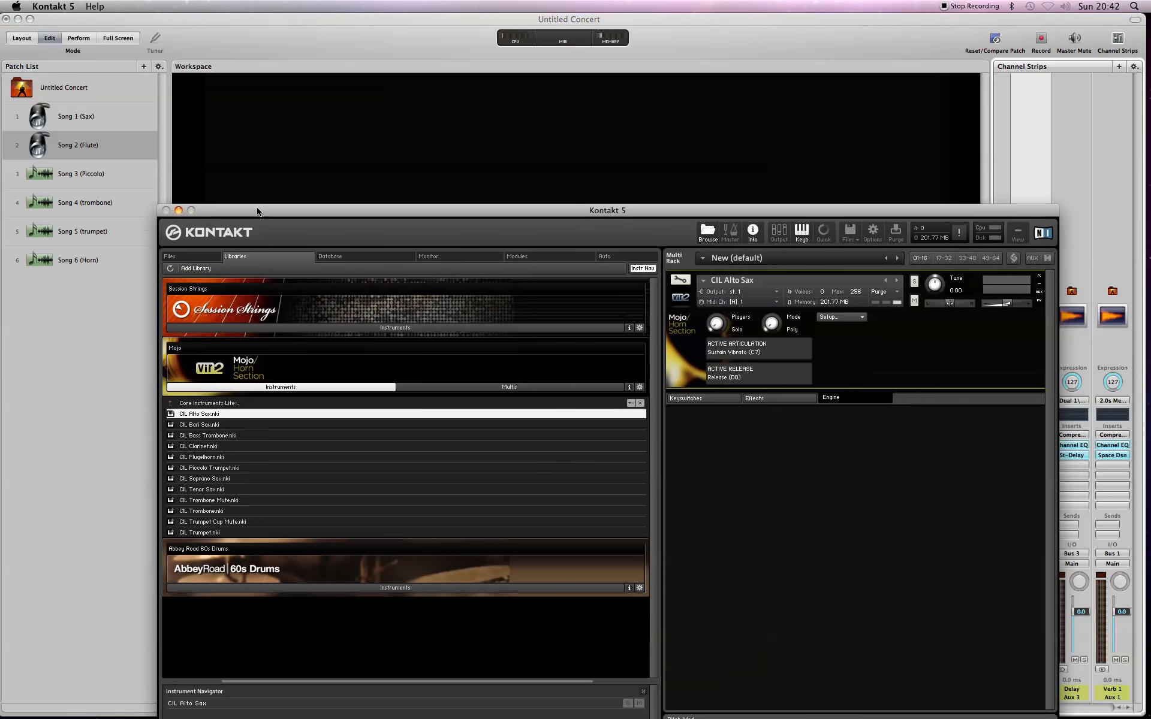
{"action": "left_click_drag", "start_coordinate": [262, 212], "coordinate": [280, 107]}
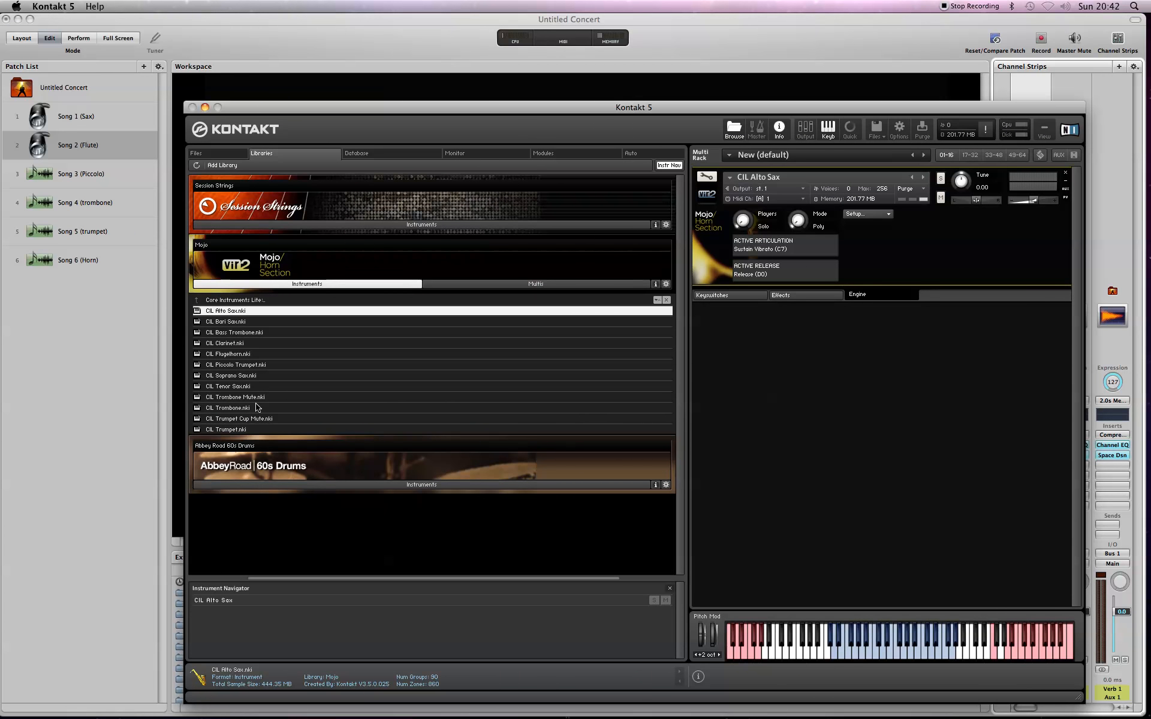
{"action": "left_click", "coordinate": [275, 398]}
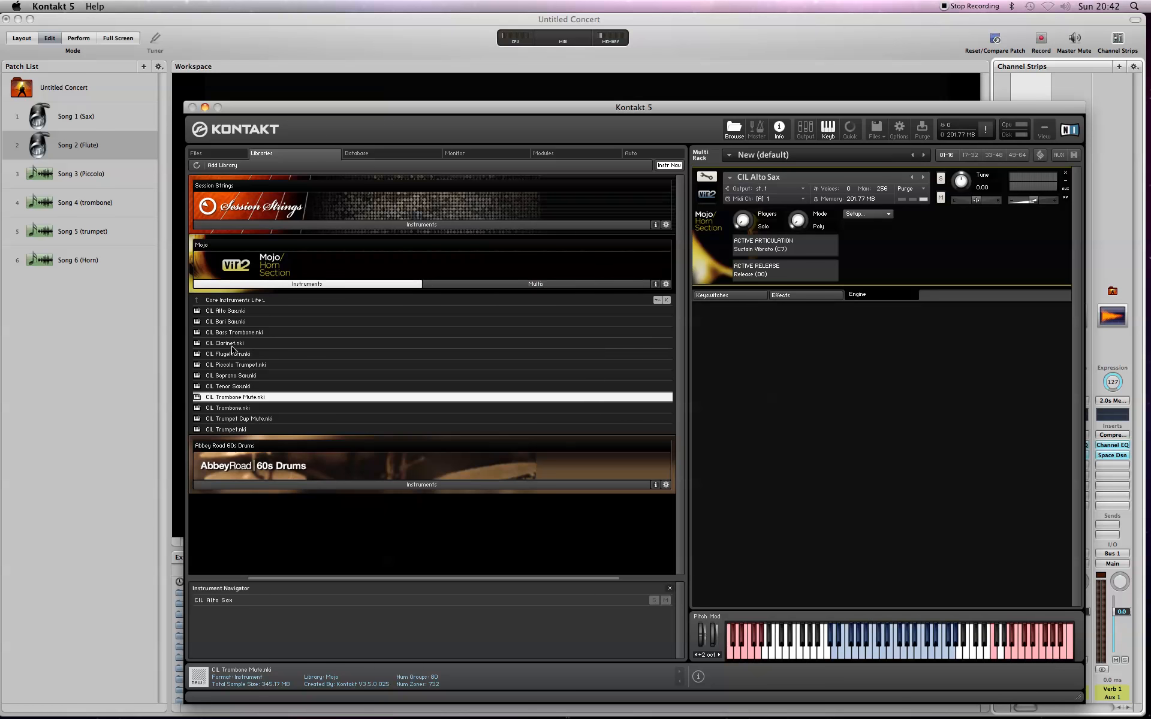
{"action": "left_click", "coordinate": [233, 344]}
{"action": "double_click", "coordinate": [241, 345]}
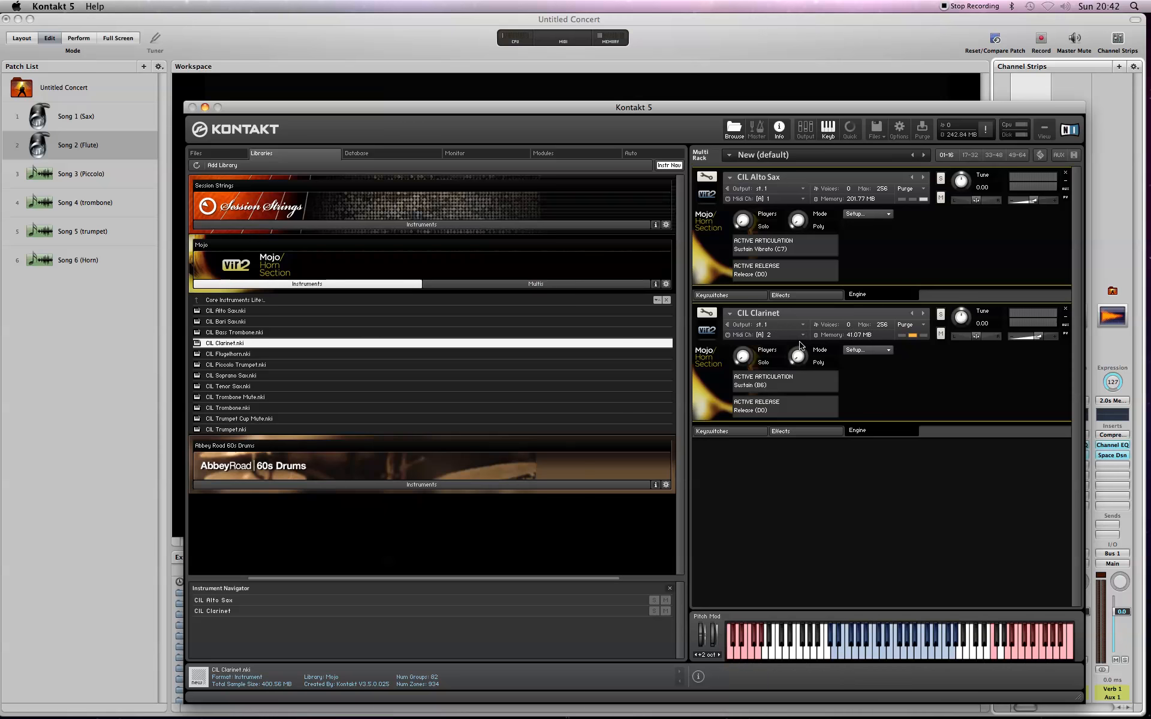
Step: Assign CIL Clarinet to MIDI channel 2 on Port A
{"action": "left_click", "coordinate": [797, 336]}
{"action": "mouse_move", "coordinate": [866, 362]}
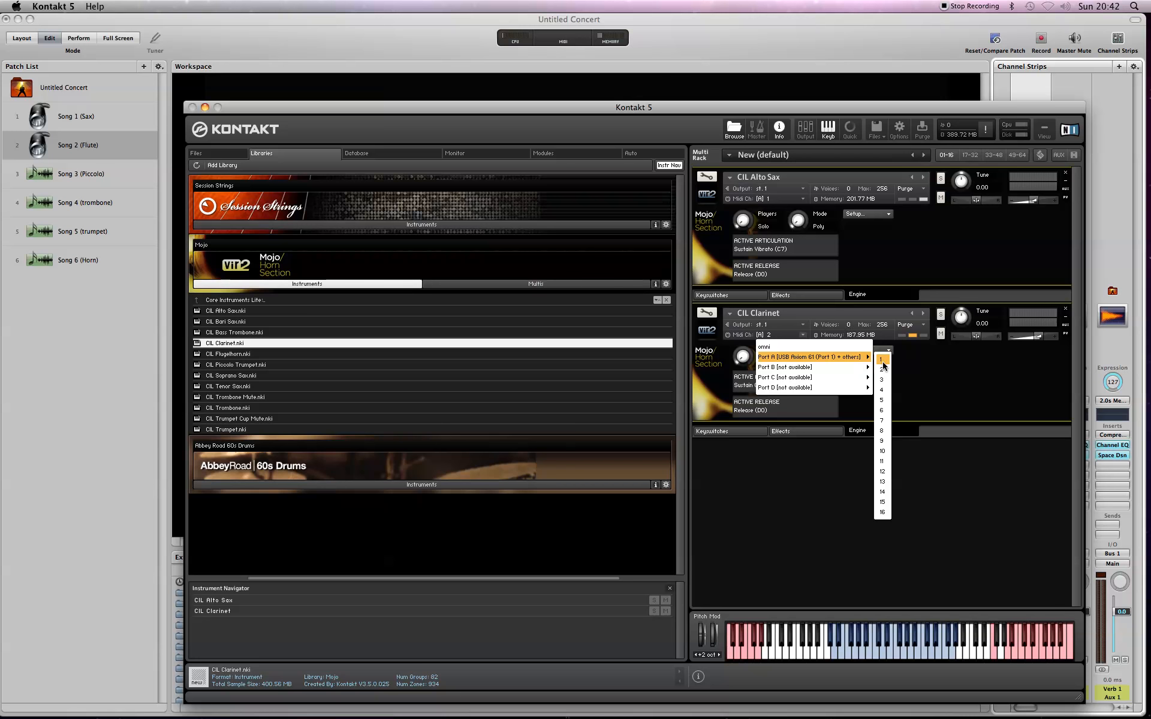
{"action": "left_click", "coordinate": [882, 371]}
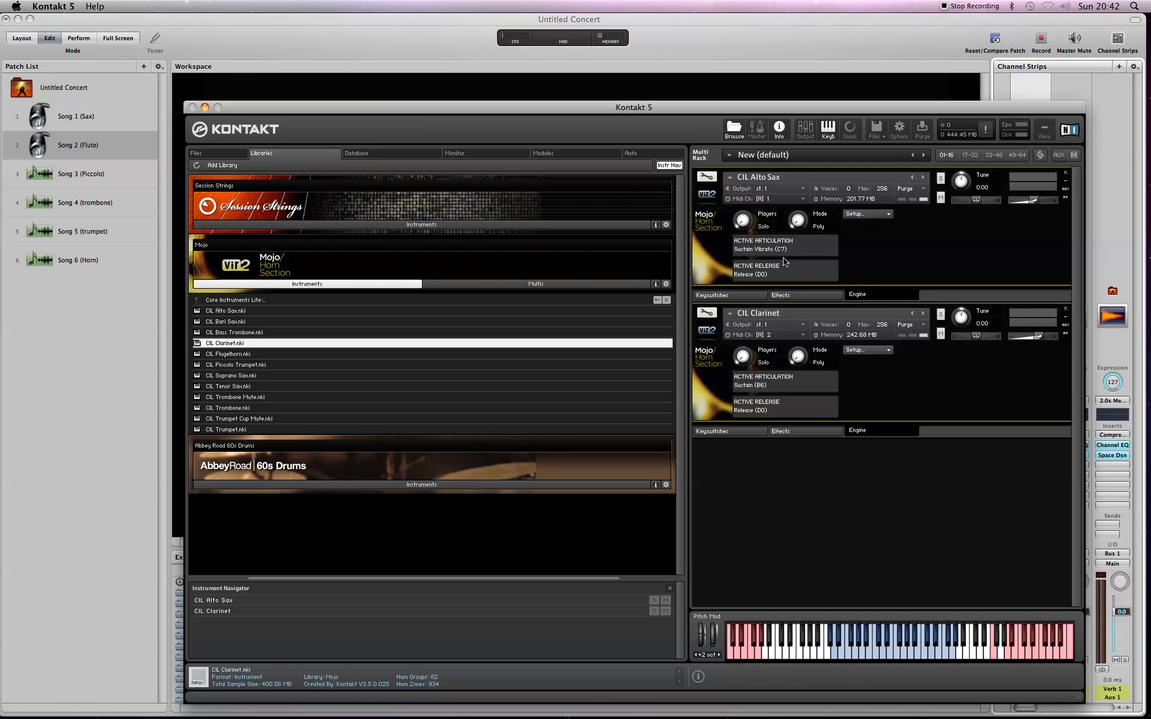
Step: Lower the Kontakt 5 window to view the Flute patch, and raise it again to check CIL Clarinet's level meters
{"action": "left_click_drag", "start_coordinate": [482, 110], "coordinate": [457, 553]}
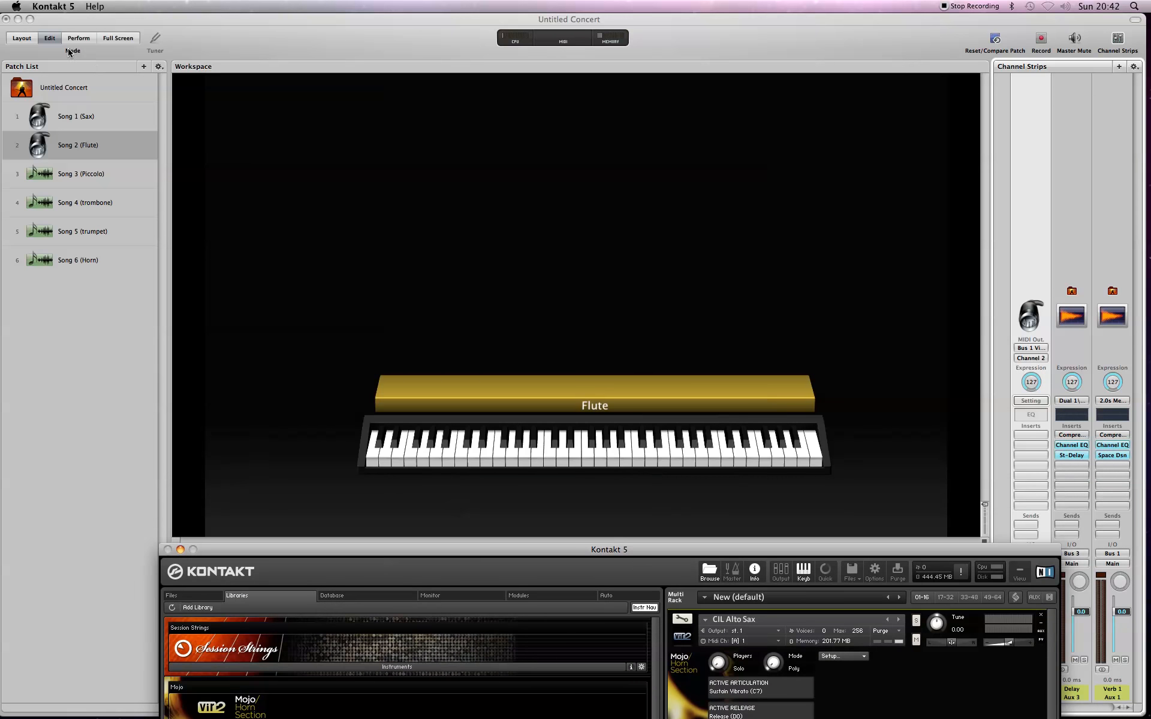
{"action": "left_click_drag", "start_coordinate": [755, 550], "coordinate": [754, 608]}
{"action": "left_click_drag", "start_coordinate": [585, 606], "coordinate": [553, 178]}
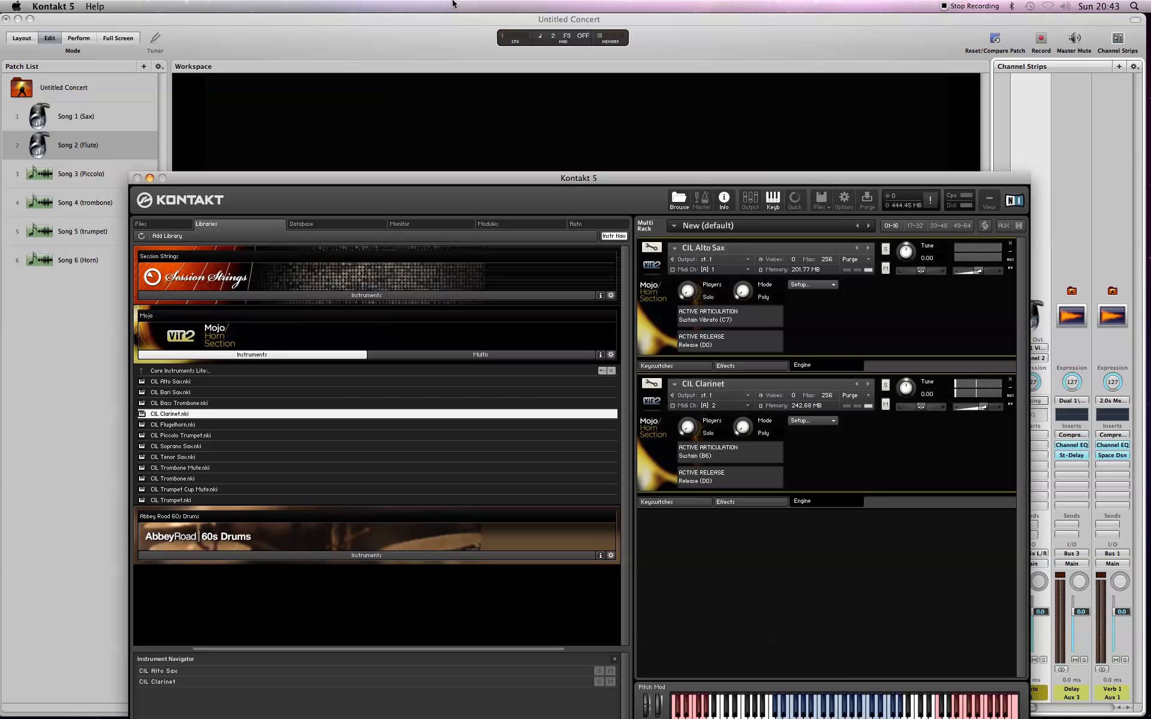
Step: Select the Song 1 (Sax) patch in MainStage and check CIL Alto Sax's level meters in Kontakt 5
{"action": "left_click", "coordinate": [86, 117]}
{"action": "left_click", "coordinate": [85, 118]}
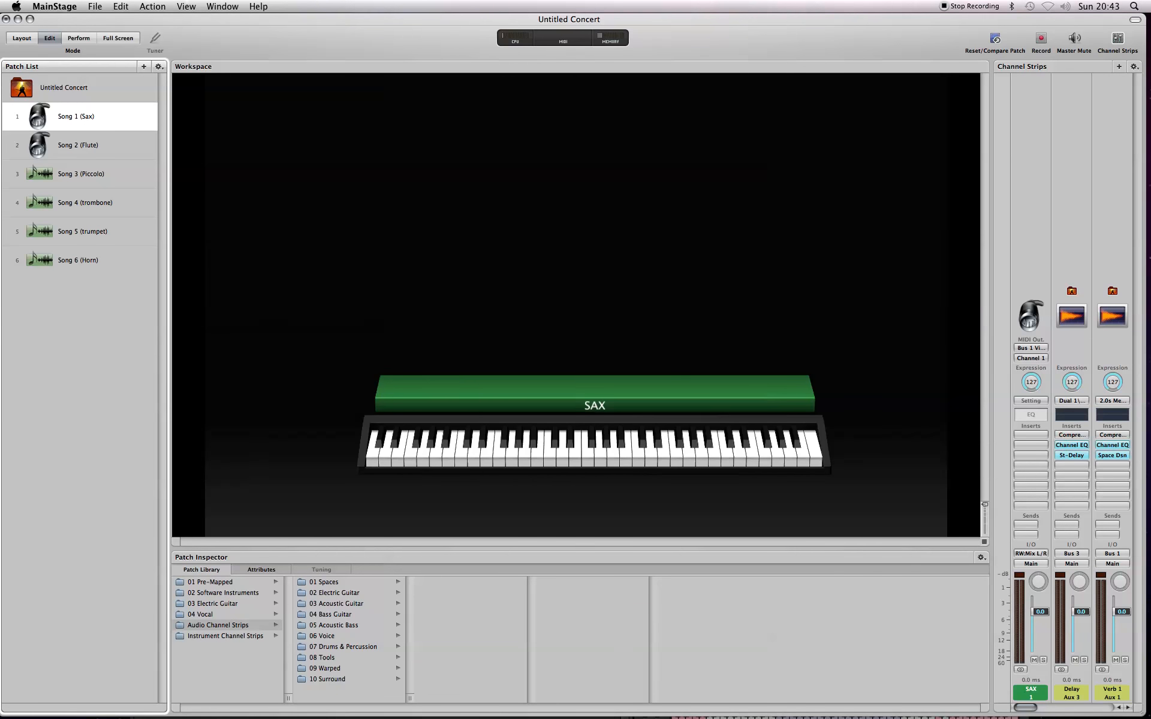
{"action": "mouse_move", "coordinate": [4, 459]}
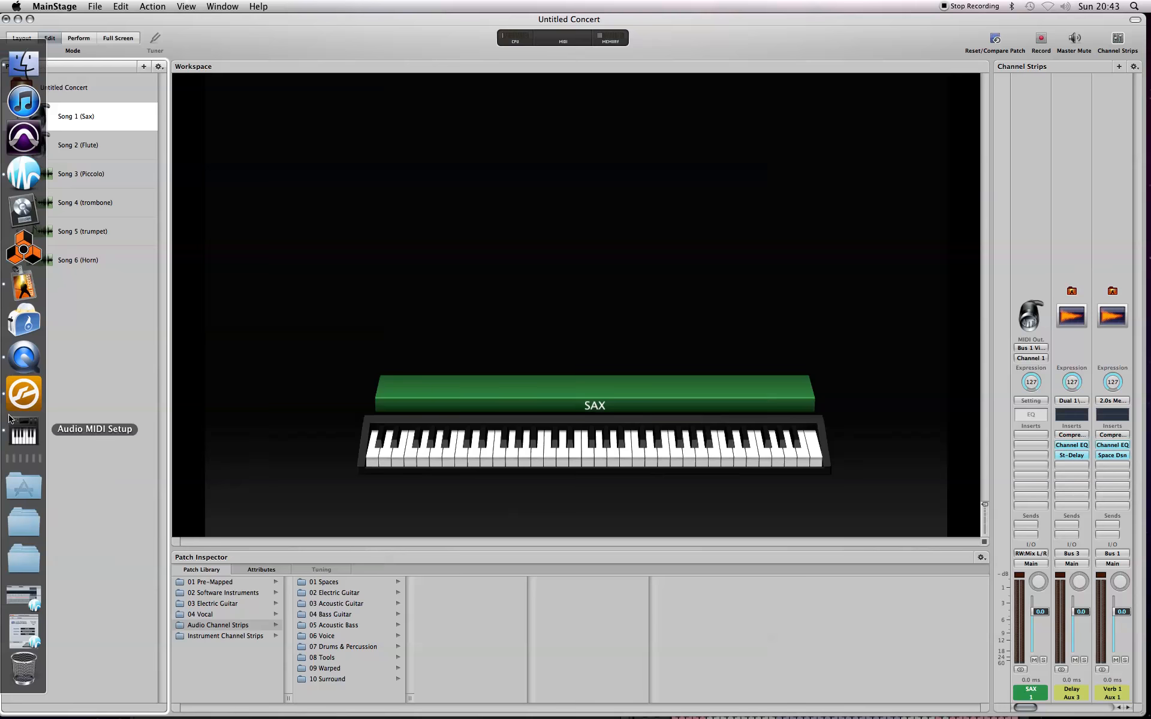
{"action": "left_click", "coordinate": [23, 394]}
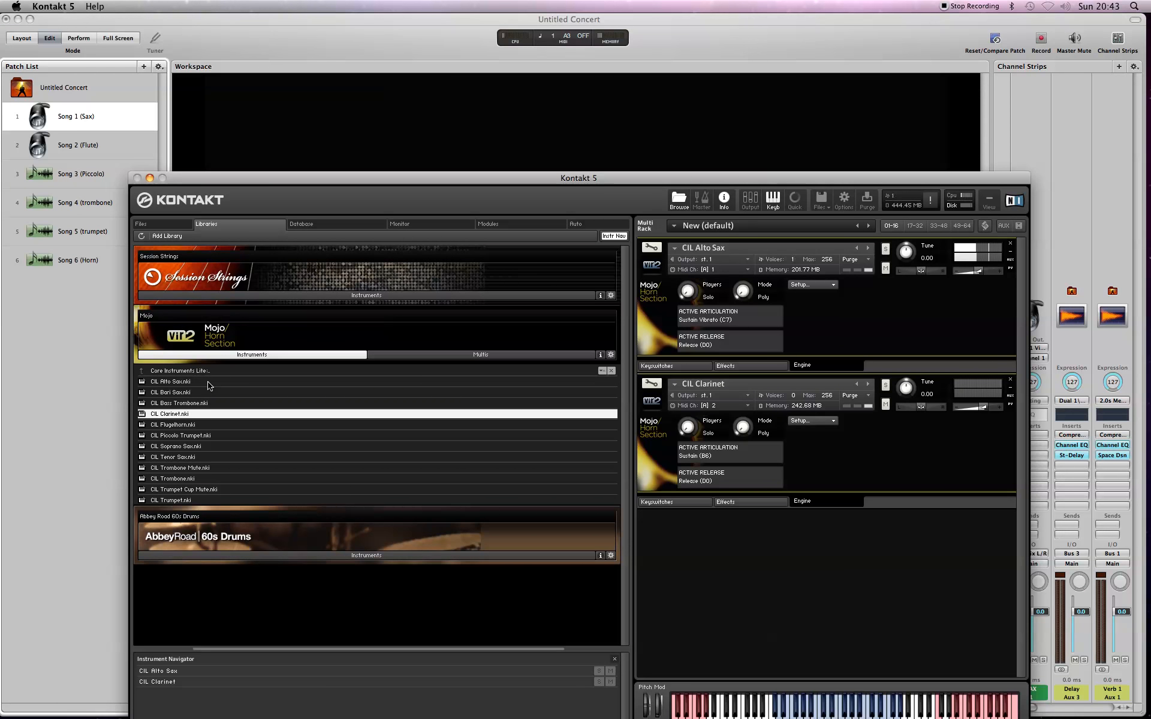
Step: Switch to MainStage and add an external instrument channel strip on MIDI channel 3 to Song 3 (Piccolo)
{"action": "left_click", "coordinate": [403, 49]}
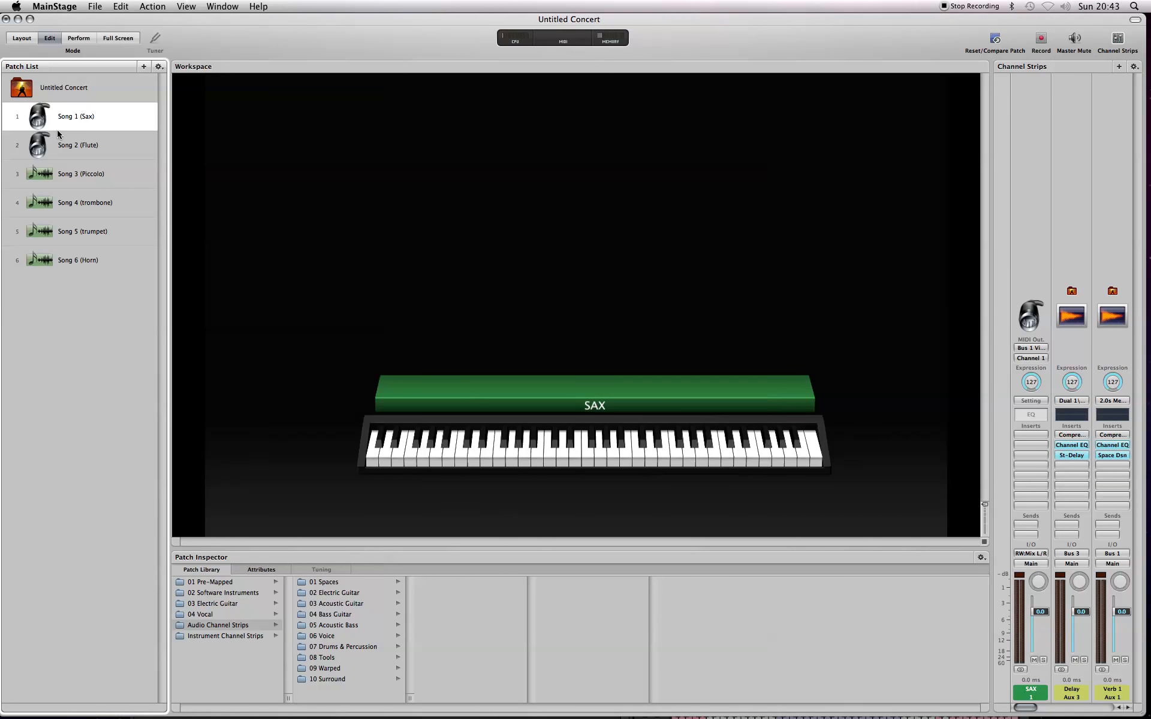
{"action": "left_click", "coordinate": [71, 146]}
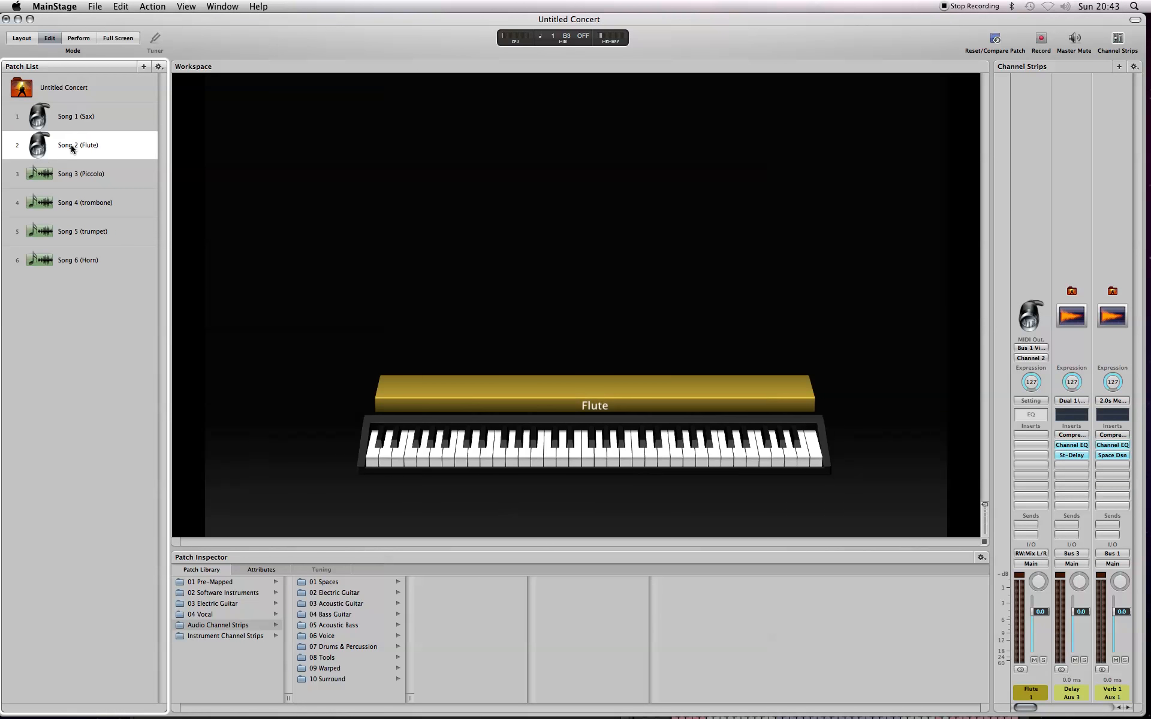
{"action": "left_click", "coordinate": [73, 174]}
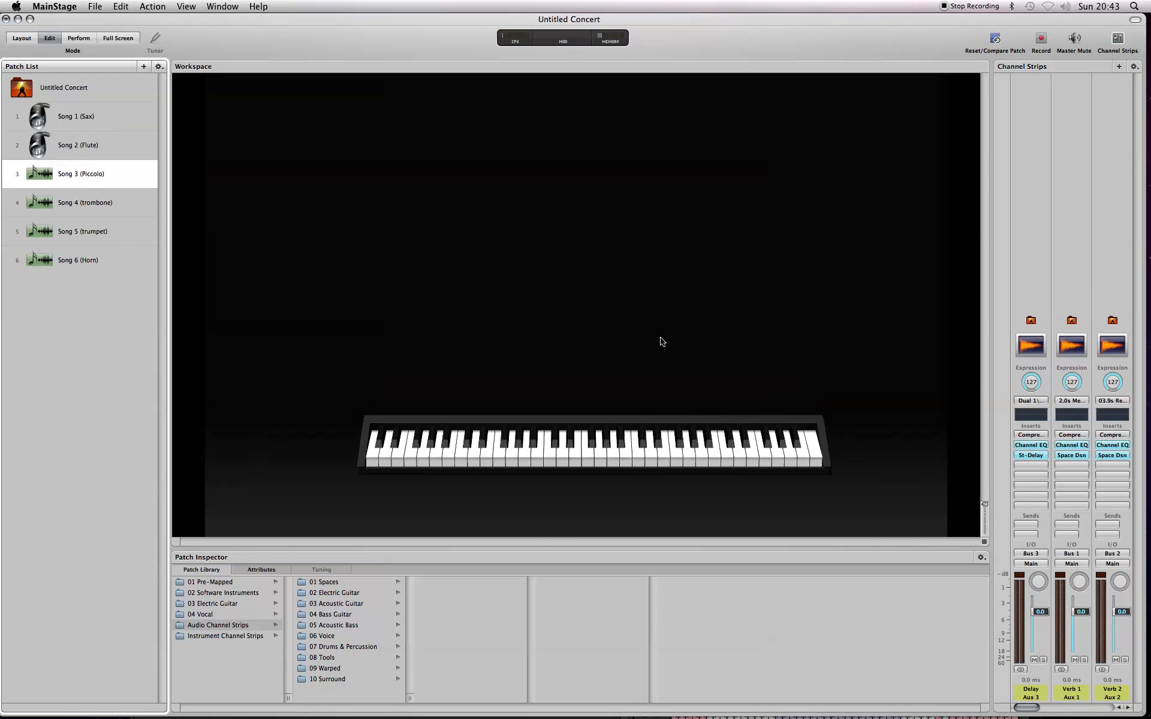
{"action": "left_click", "coordinate": [1119, 66]}
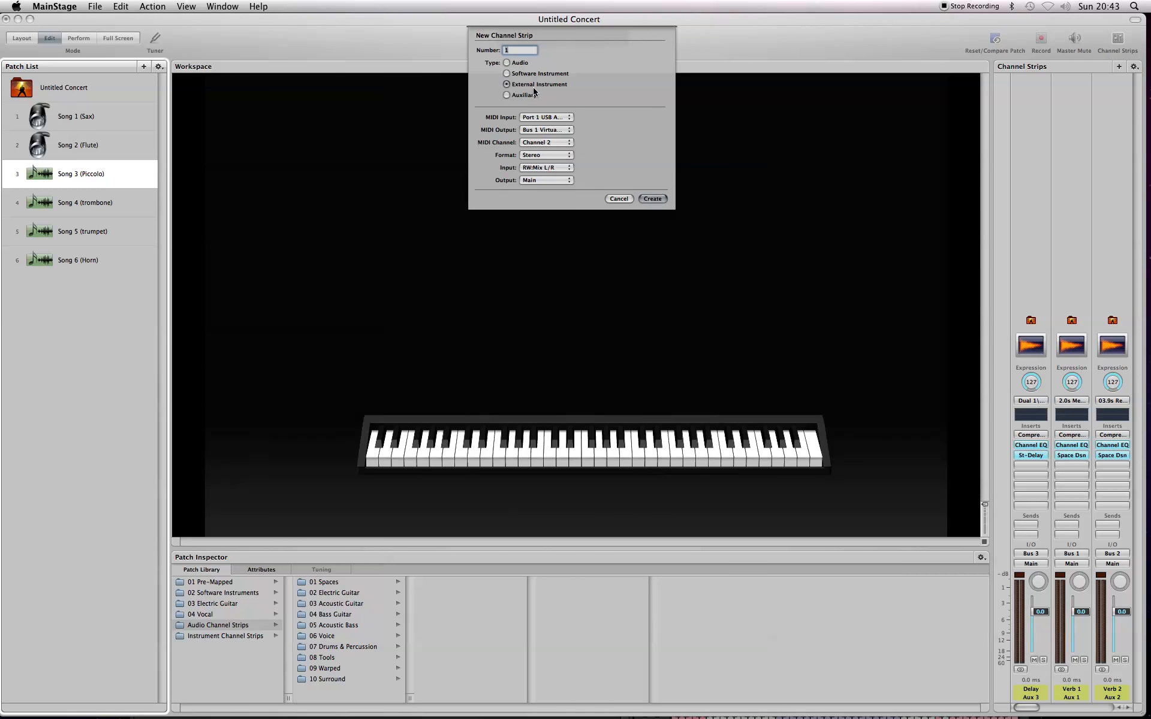
{"action": "left_click", "coordinate": [562, 143]}
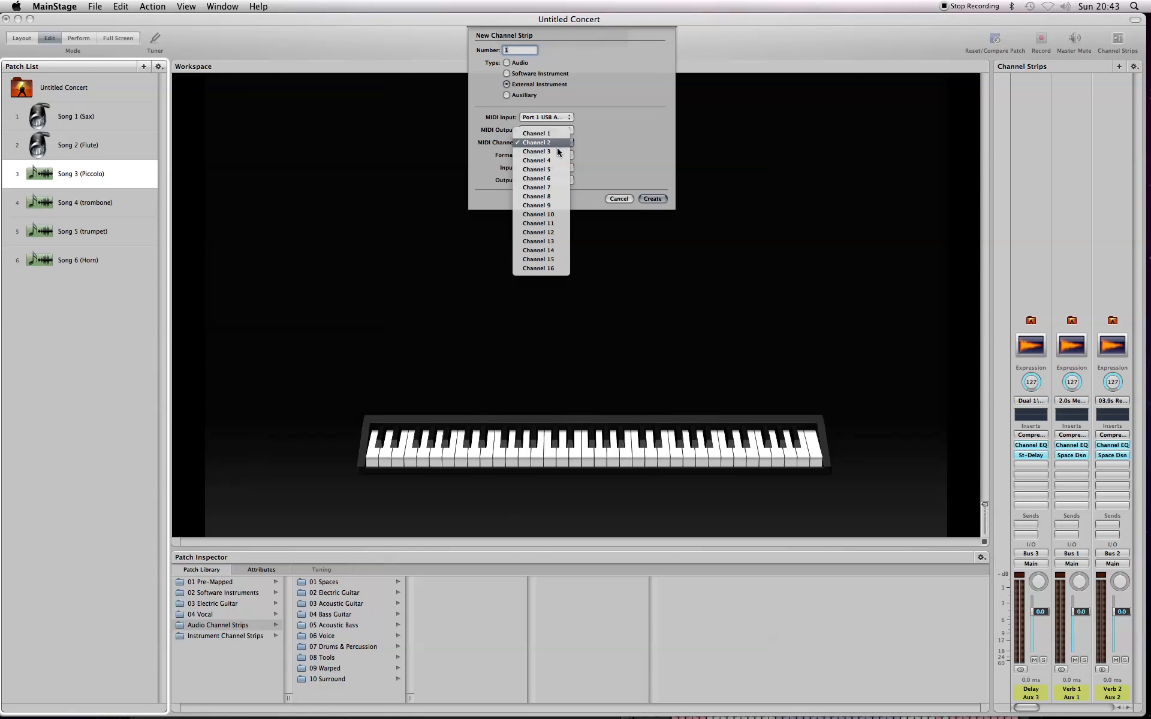
{"action": "left_click", "coordinate": [557, 151]}
{"action": "left_click", "coordinate": [644, 200]}
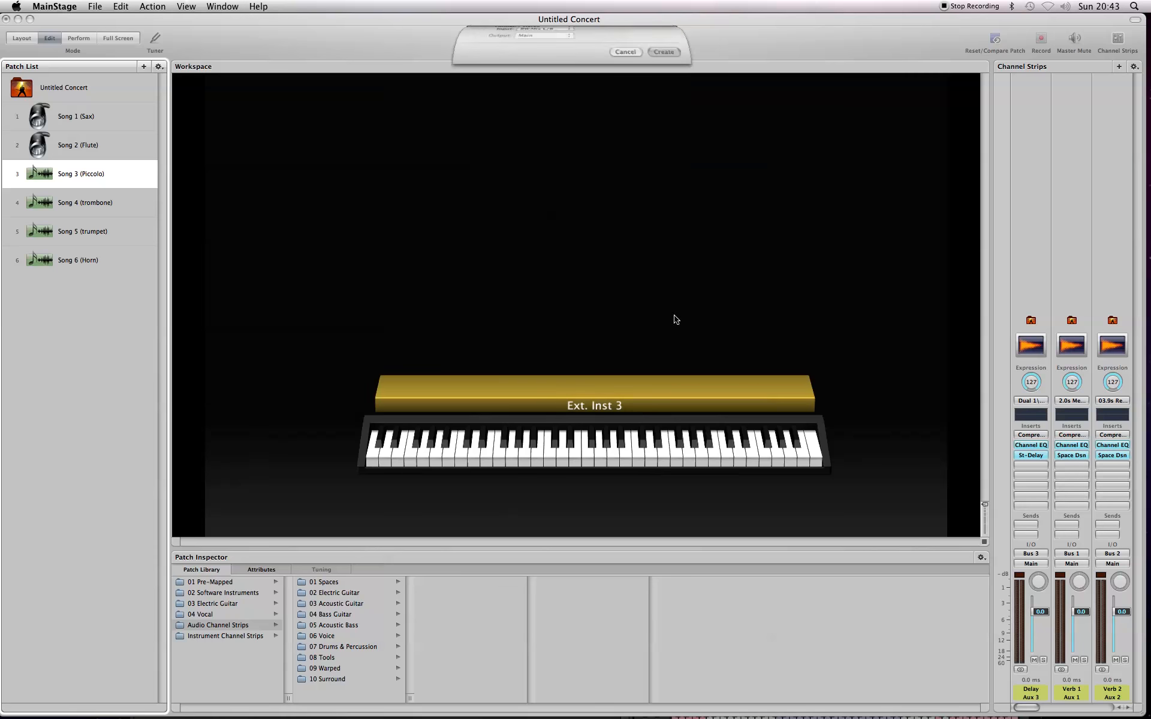
Step: Rename Song 3's new external instrument channel strip Piccolo Trm
{"action": "double_click", "coordinate": [1031, 690]}
{"action": "type", "text": "Piccolo T"}
{"action": "type", "text": "rm"}
{"action": "key", "text": "Return"}
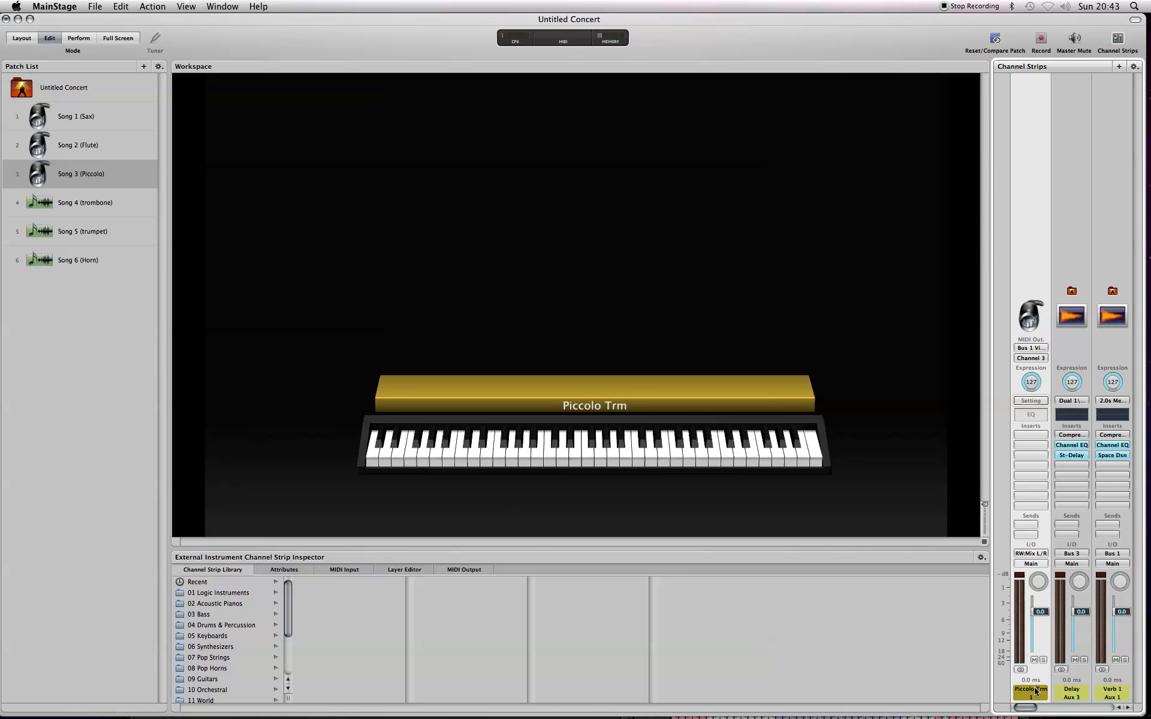
Step: Switch to Kontakt 5, load CIL Piccolo Trumpet.nki from the Mojo library, and assign it to MIDI channel 3 on Port A
{"action": "mouse_move", "coordinate": [1, 484]}
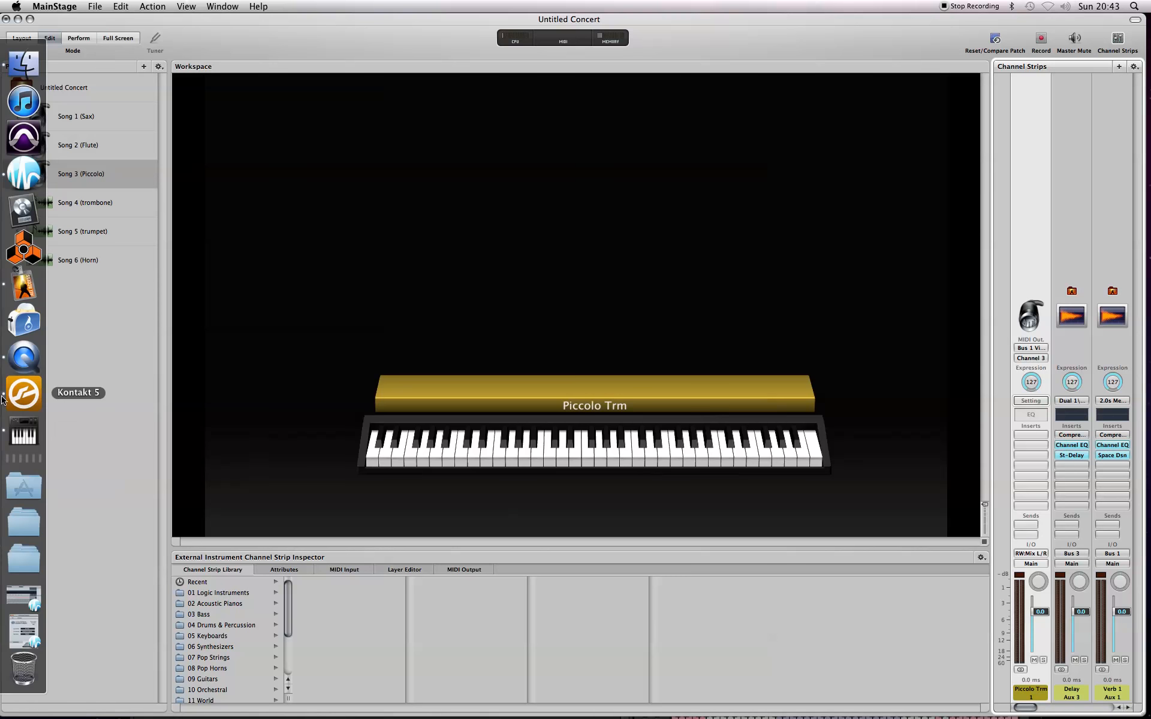
{"action": "left_click", "coordinate": [18, 392]}
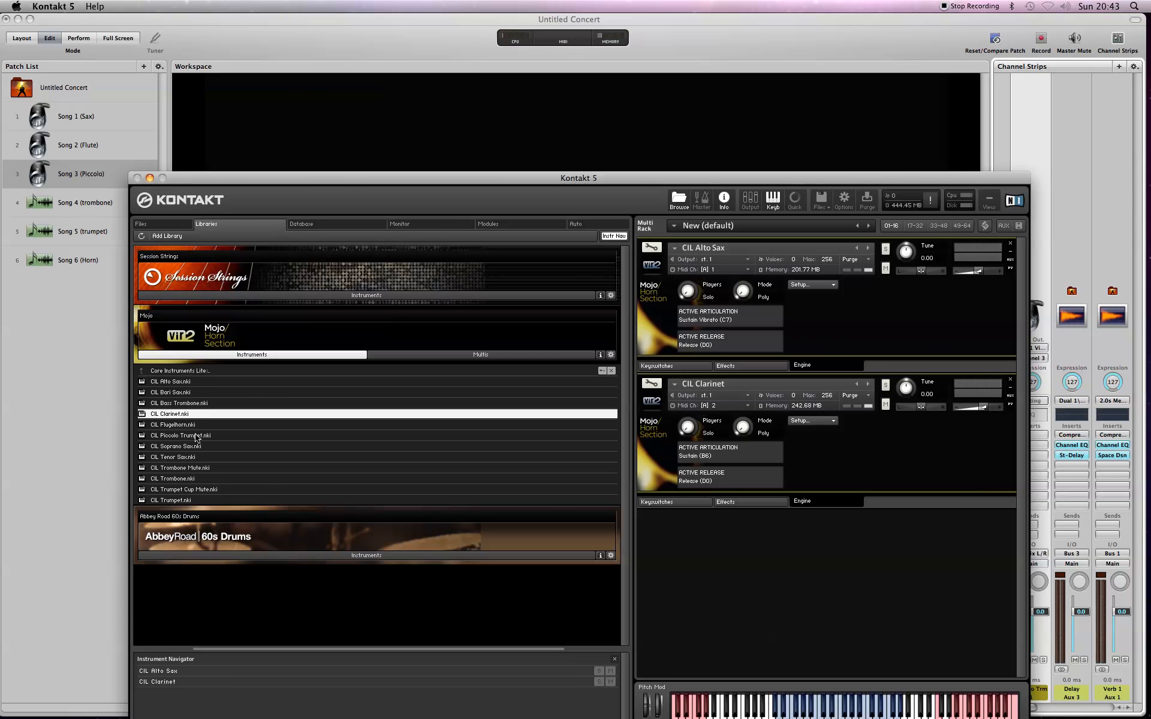
{"action": "double_click", "coordinate": [197, 436]}
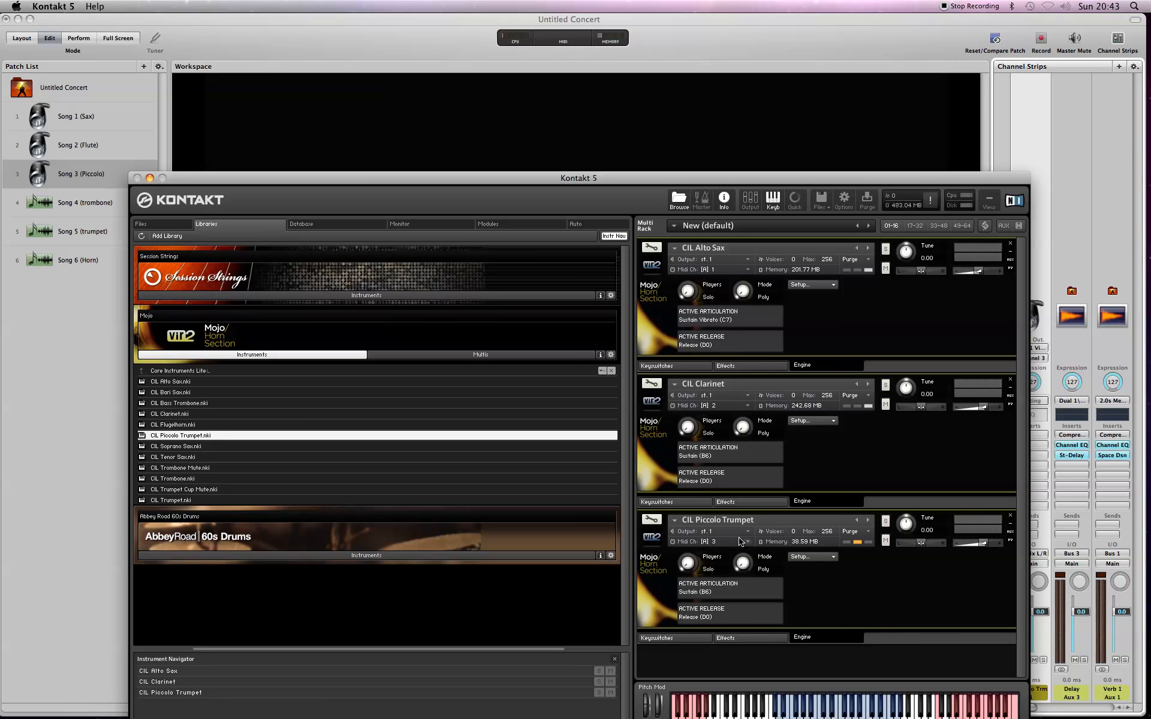
{"action": "left_click", "coordinate": [747, 542]}
{"action": "mouse_move", "coordinate": [803, 574]}
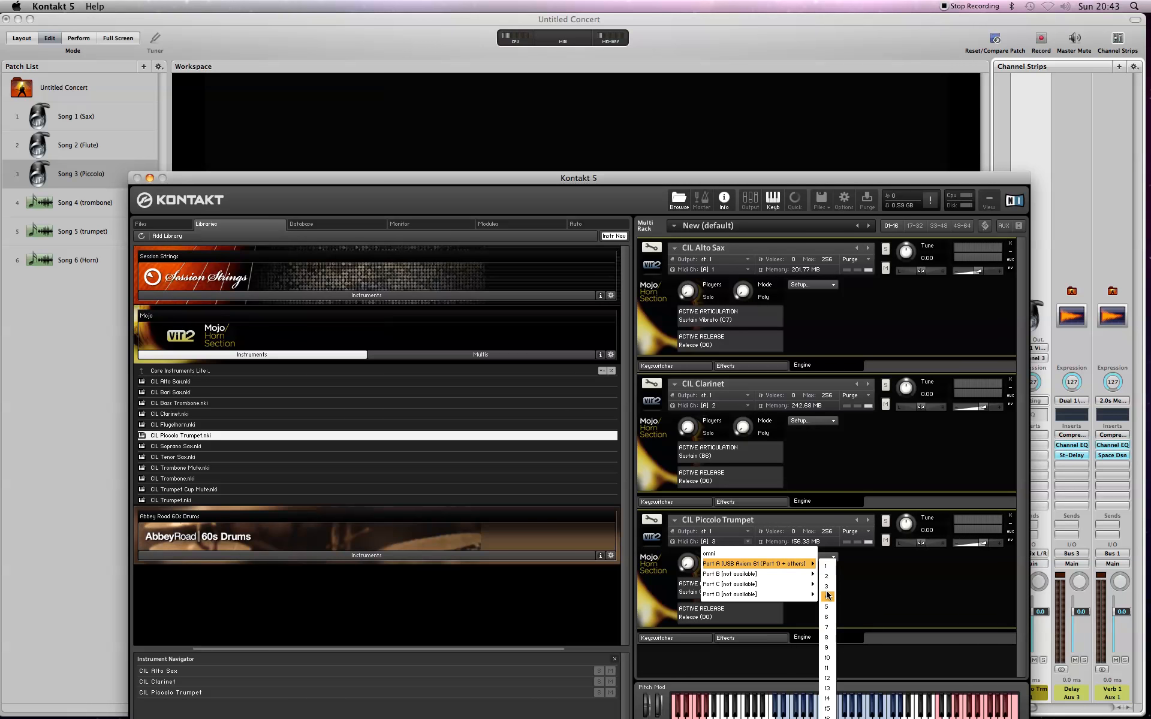
{"action": "left_click", "coordinate": [827, 588]}
Step: Lower the Kontakt 5 window and review the Piccolo Trm strip's MIDI output bus and channel choices in MainStage
{"action": "left_click_drag", "start_coordinate": [663, 177], "coordinate": [654, 91]}
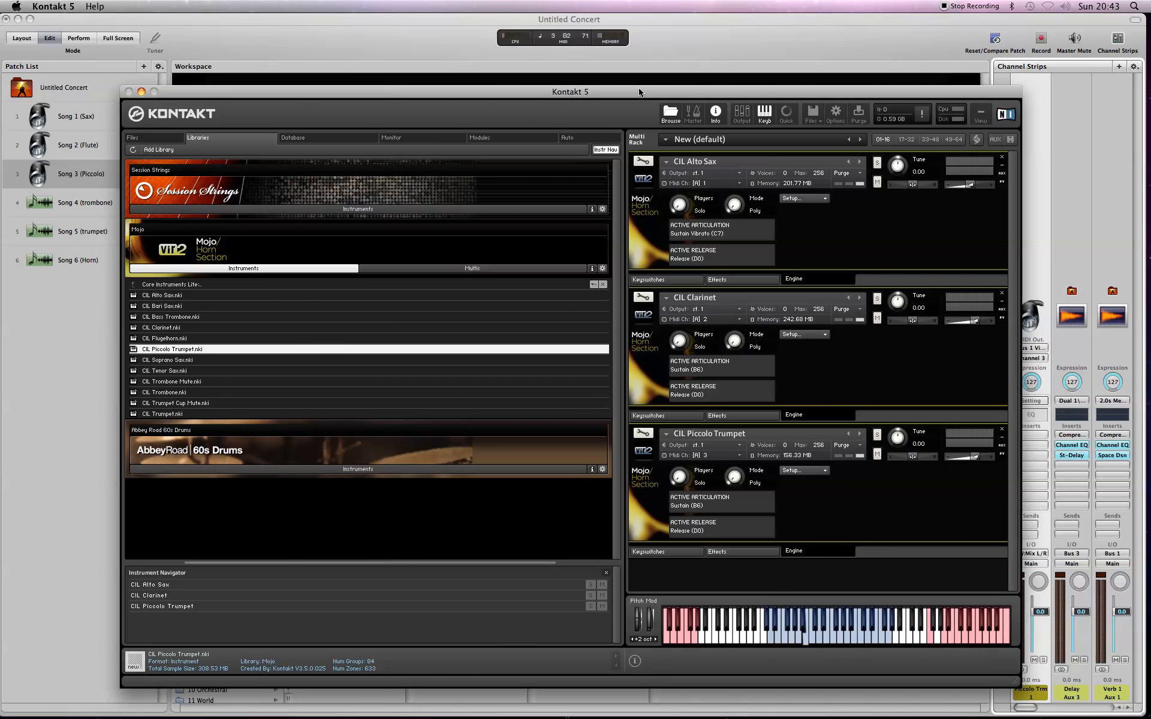
{"action": "left_click_drag", "start_coordinate": [617, 96], "coordinate": [671, 648]}
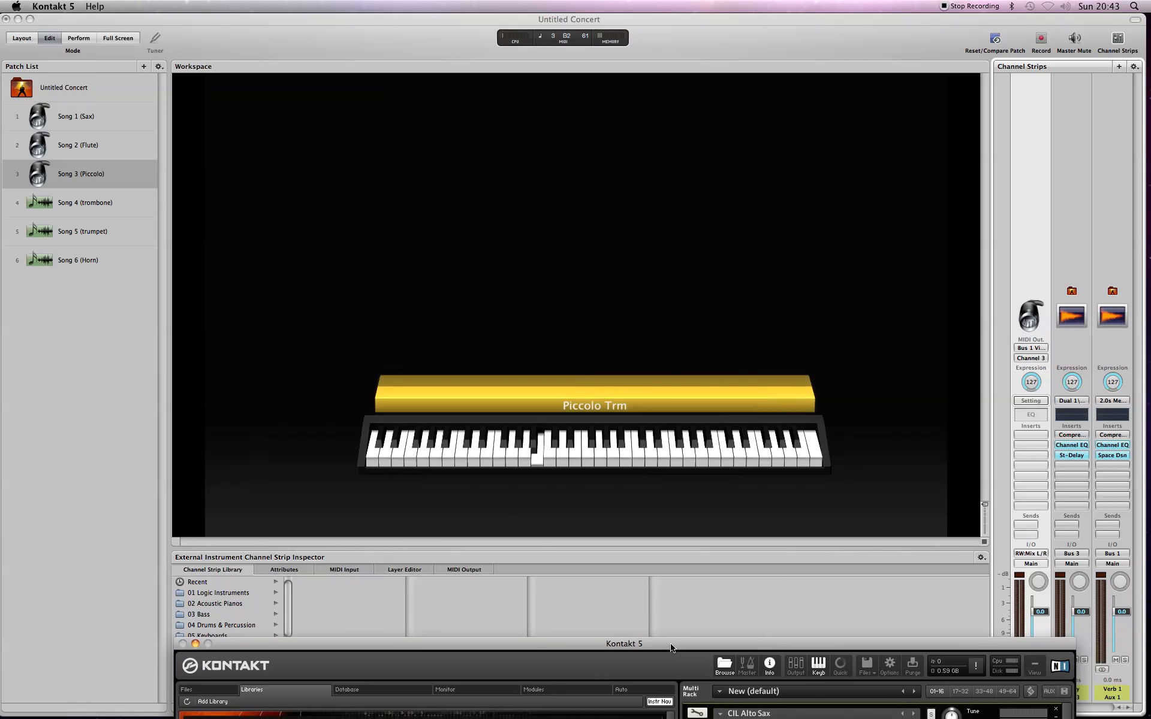
{"action": "left_click", "coordinate": [1033, 349]}
{"action": "left_click", "coordinate": [1047, 382]}
{"action": "left_click", "coordinate": [1036, 359]}
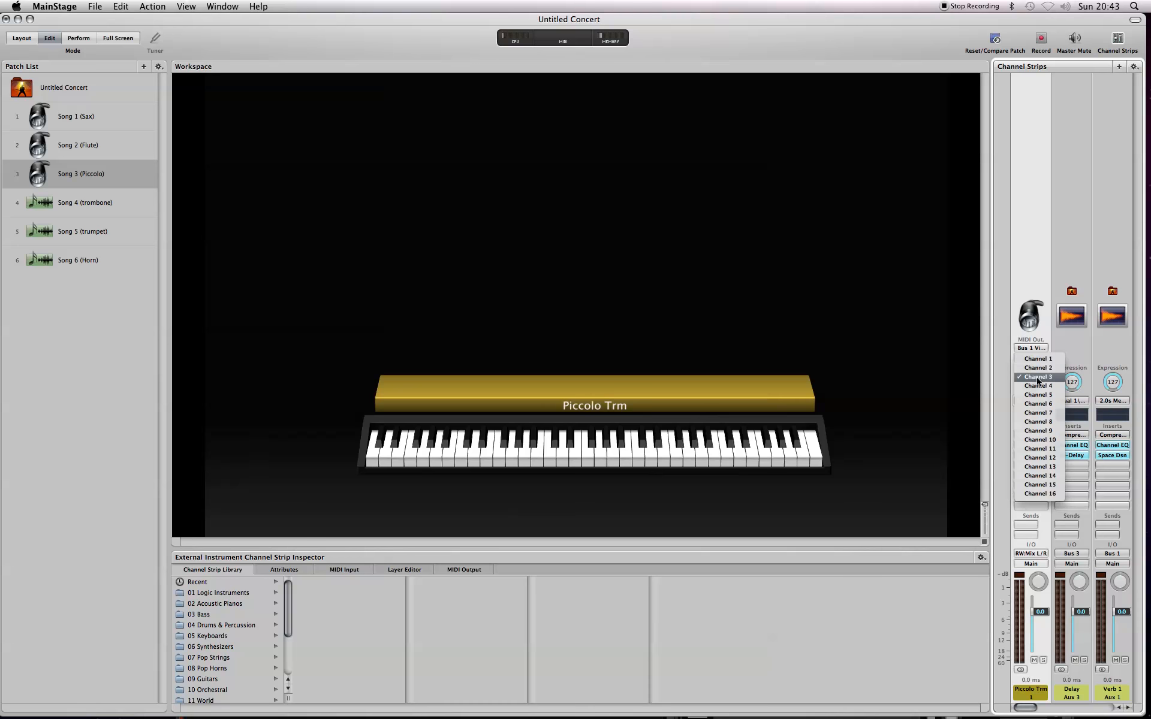
{"action": "left_click", "coordinate": [1035, 379]}
Step: Return to Kontakt 5 and review the MIDI port and channel choices for CIL Piccolo Trumpet
{"action": "mouse_move", "coordinate": [5, 478]}
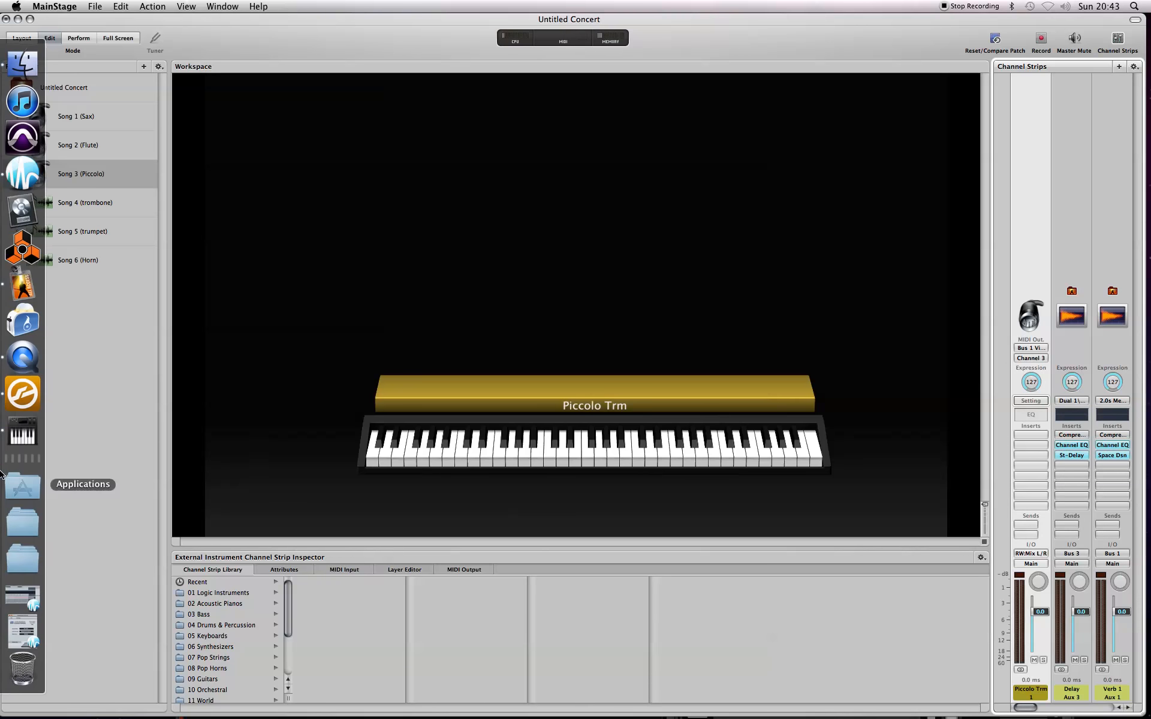
{"action": "left_click", "coordinate": [17, 405]}
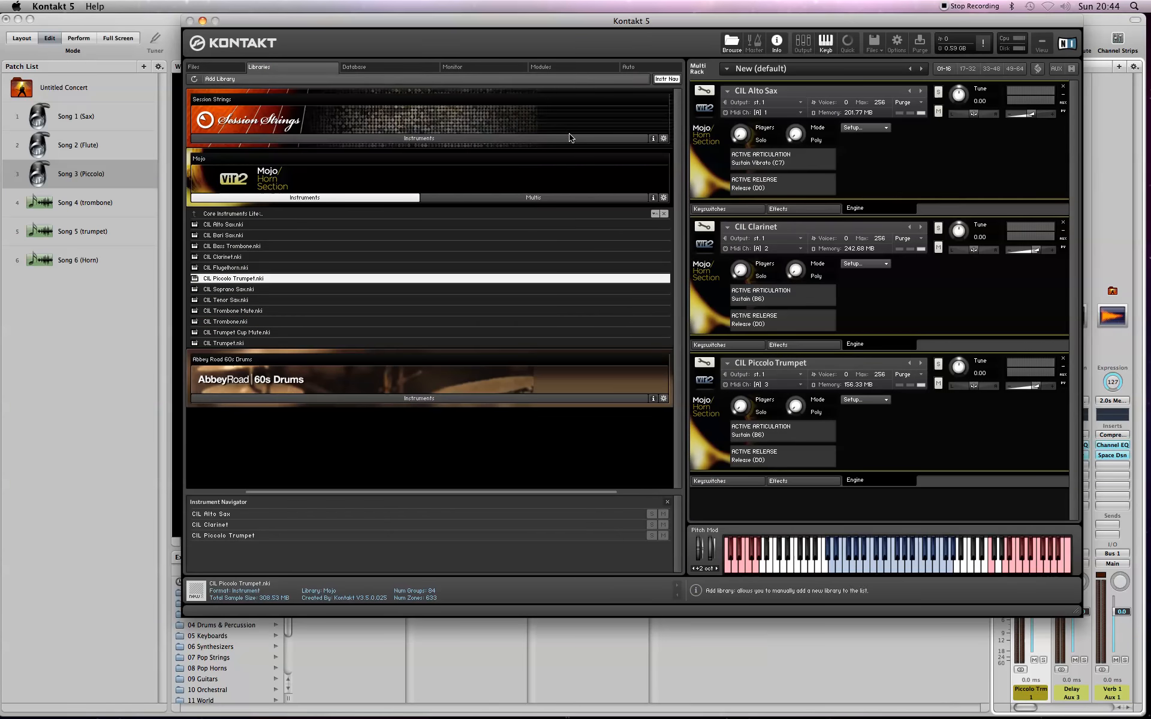
{"action": "left_click", "coordinate": [800, 390]}
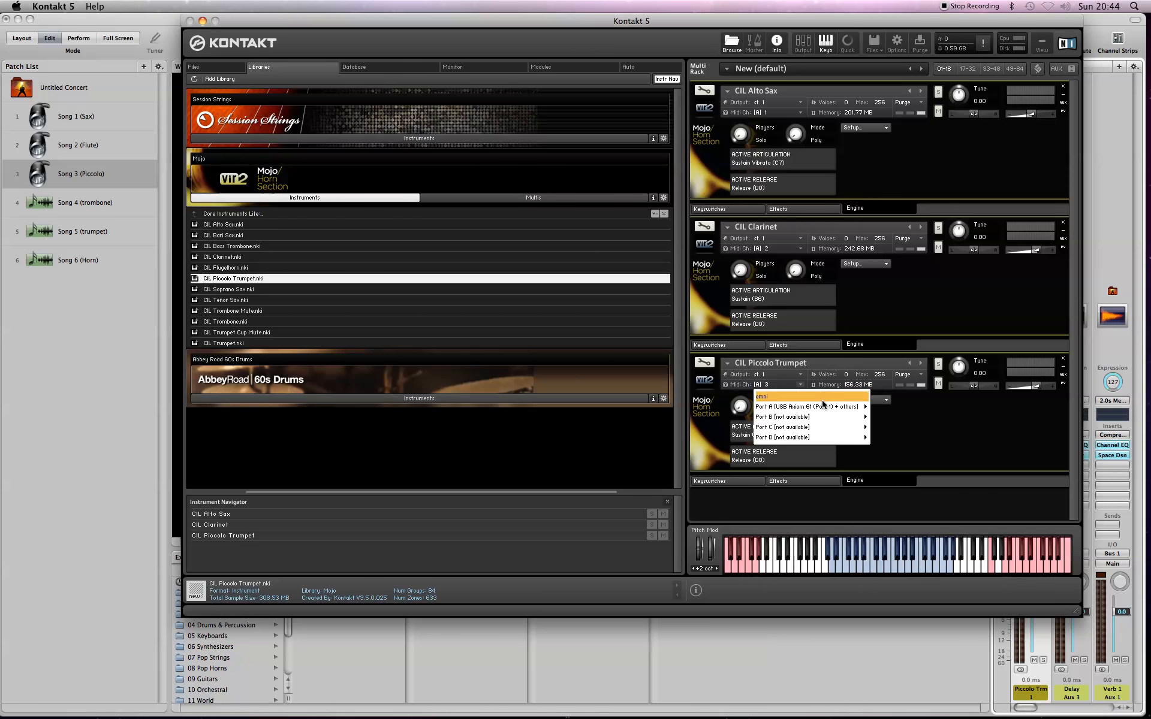
{"action": "mouse_move", "coordinate": [828, 407]}
{"action": "left_click", "coordinate": [875, 429]}
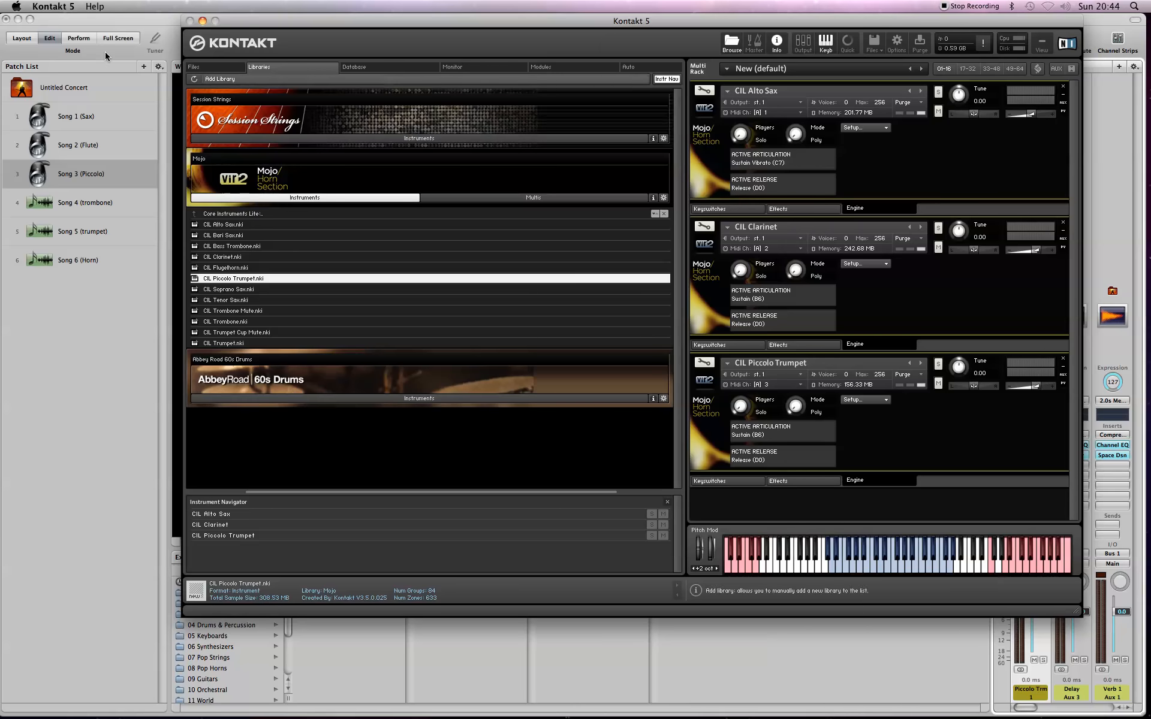
Step: Switch to MainStage and step through the Song 1 (Sax), Song 2 (Flute) and Song 3 (Piccolo) patches to check each one
{"action": "left_click", "coordinate": [75, 125]}
{"action": "left_click", "coordinate": [75, 118]}
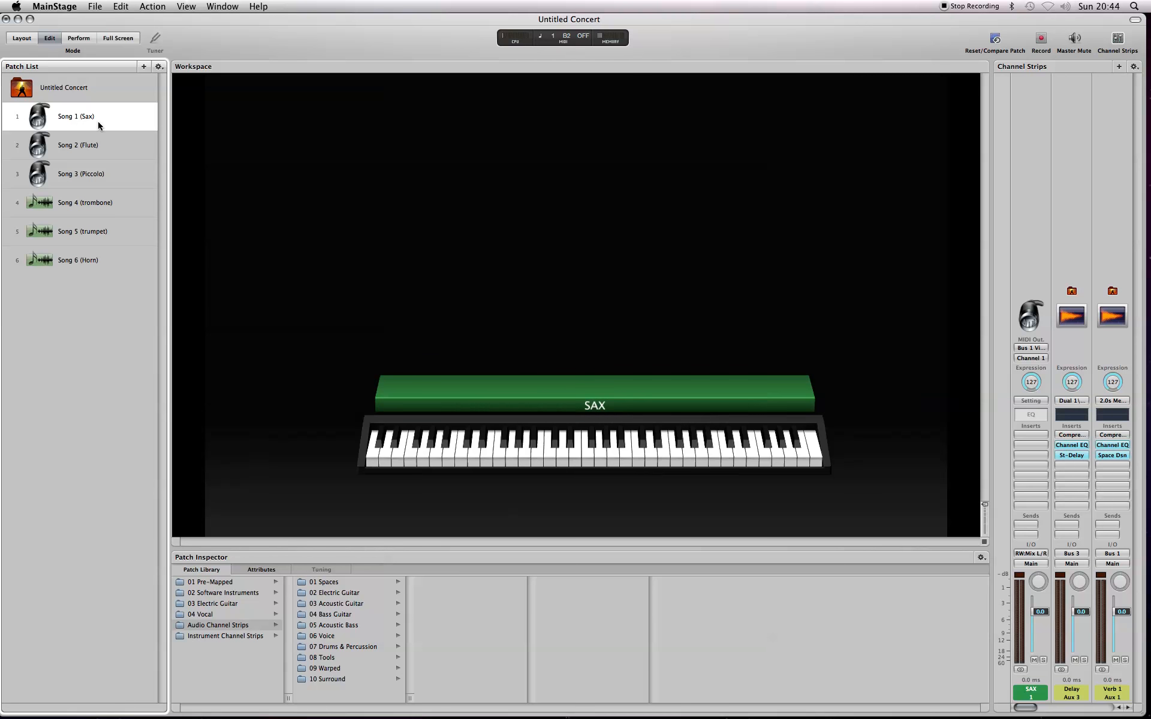
{"action": "left_click", "coordinate": [71, 148]}
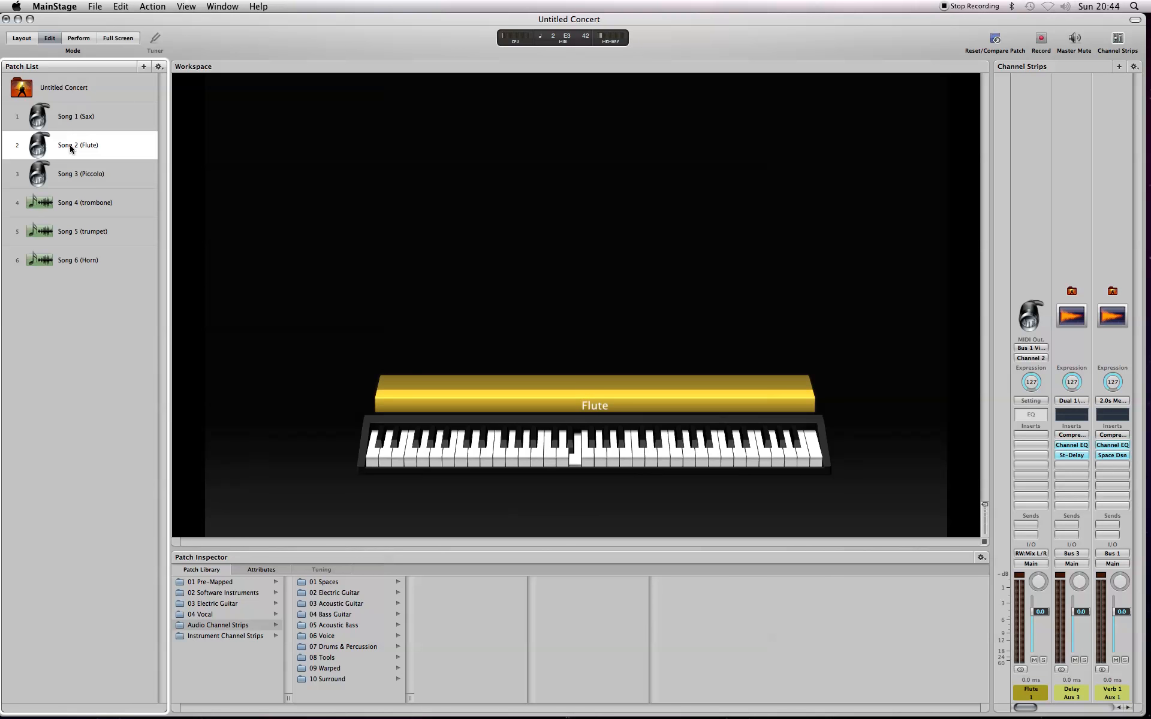
{"action": "left_click", "coordinate": [65, 174]}
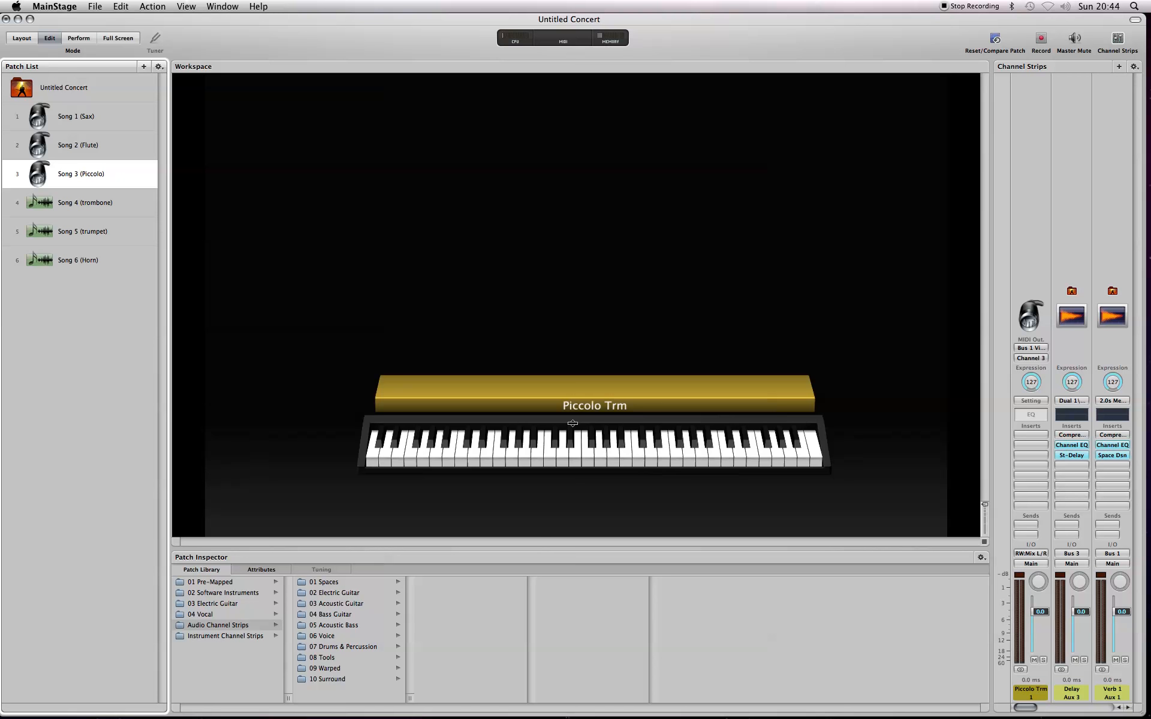
{"action": "left_click", "coordinate": [76, 119]}
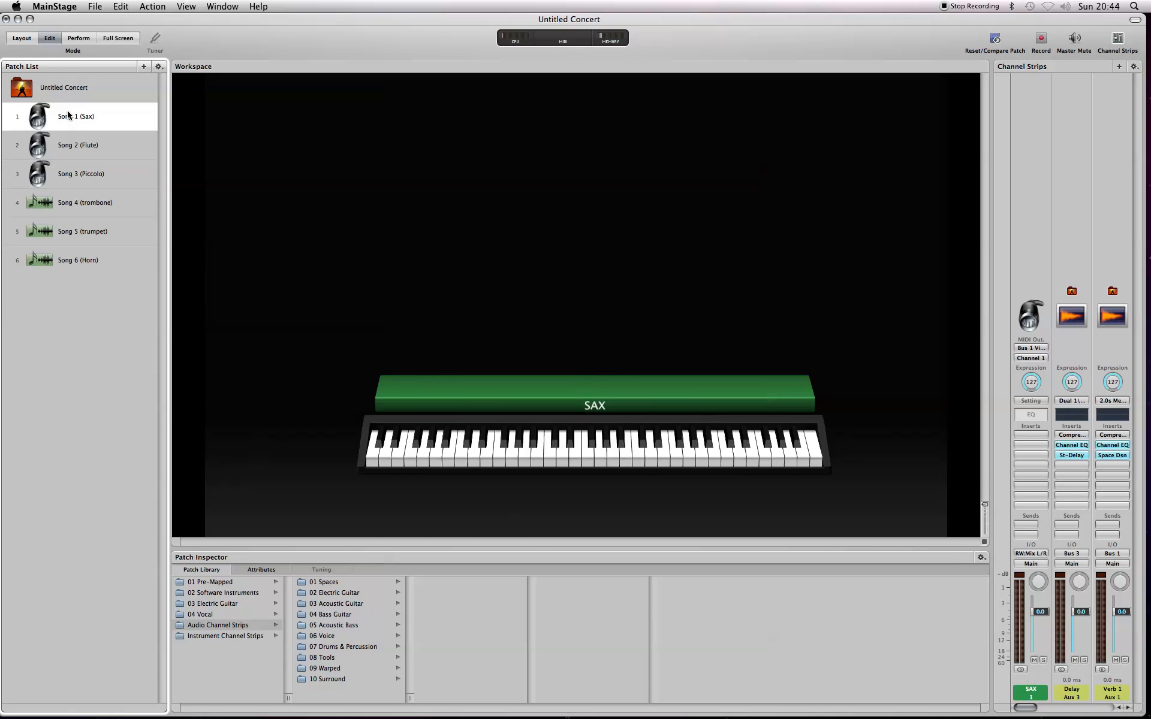
{"action": "left_click", "coordinate": [68, 166]}
{"action": "left_click", "coordinate": [70, 147]}
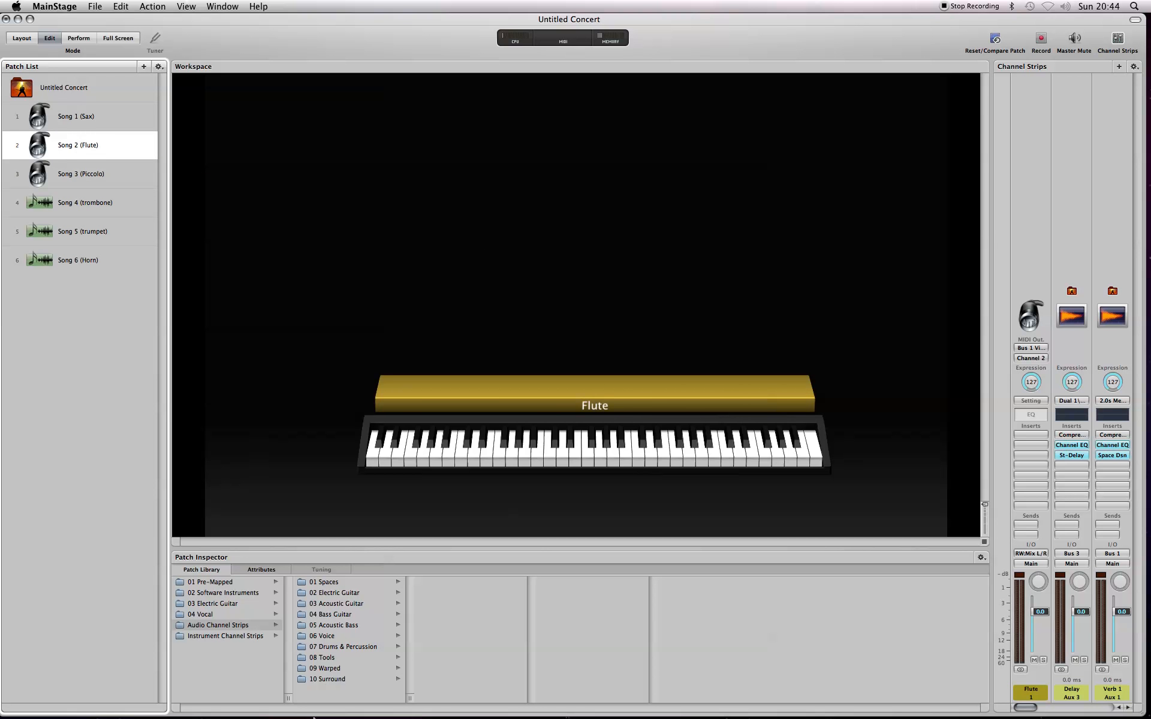
Step: In Kontakt 5, minimize the CIL Alto Sax, CIL Clarinet and CIL Piccolo Trumpet headers and move the window aside to uncover MainStage
{"action": "left_click", "coordinate": [13, 393]}
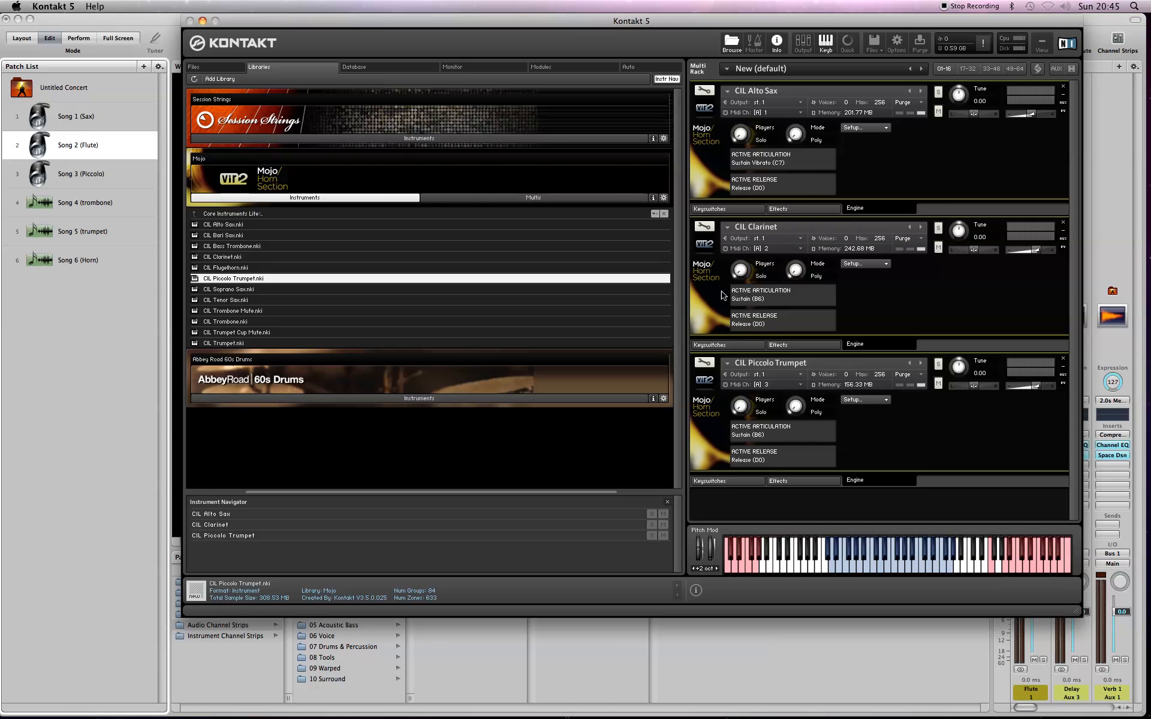
{"action": "left_click", "coordinate": [1063, 95]}
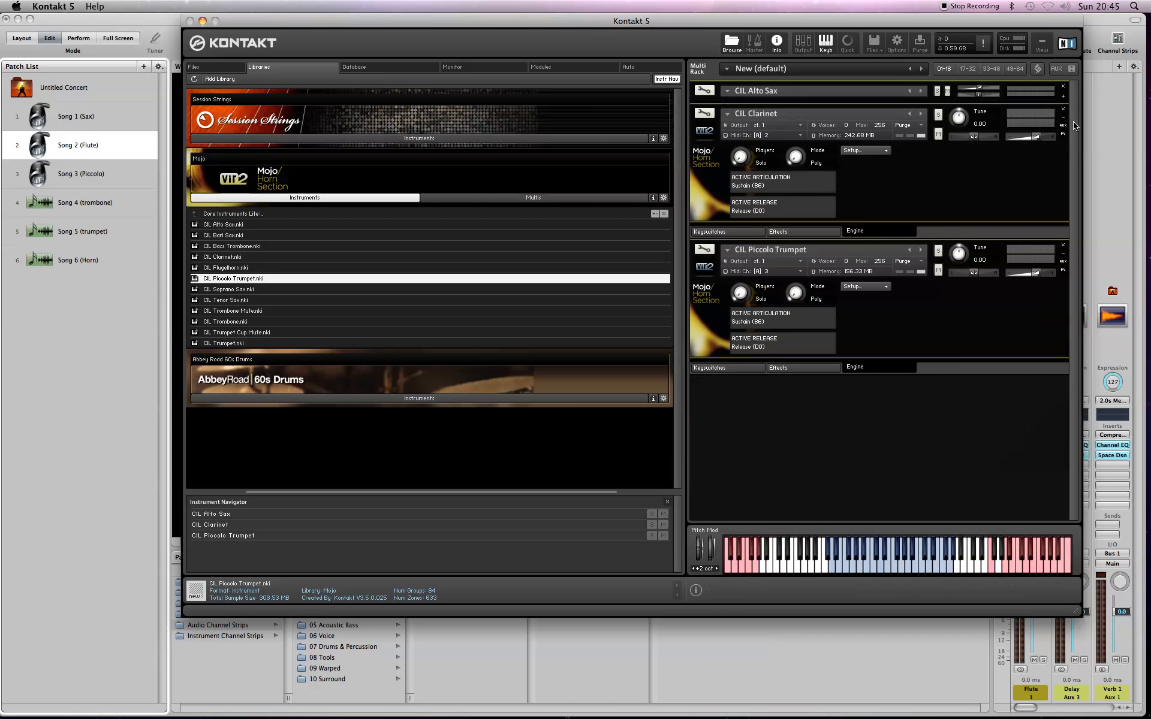
{"action": "left_click", "coordinate": [1063, 117]}
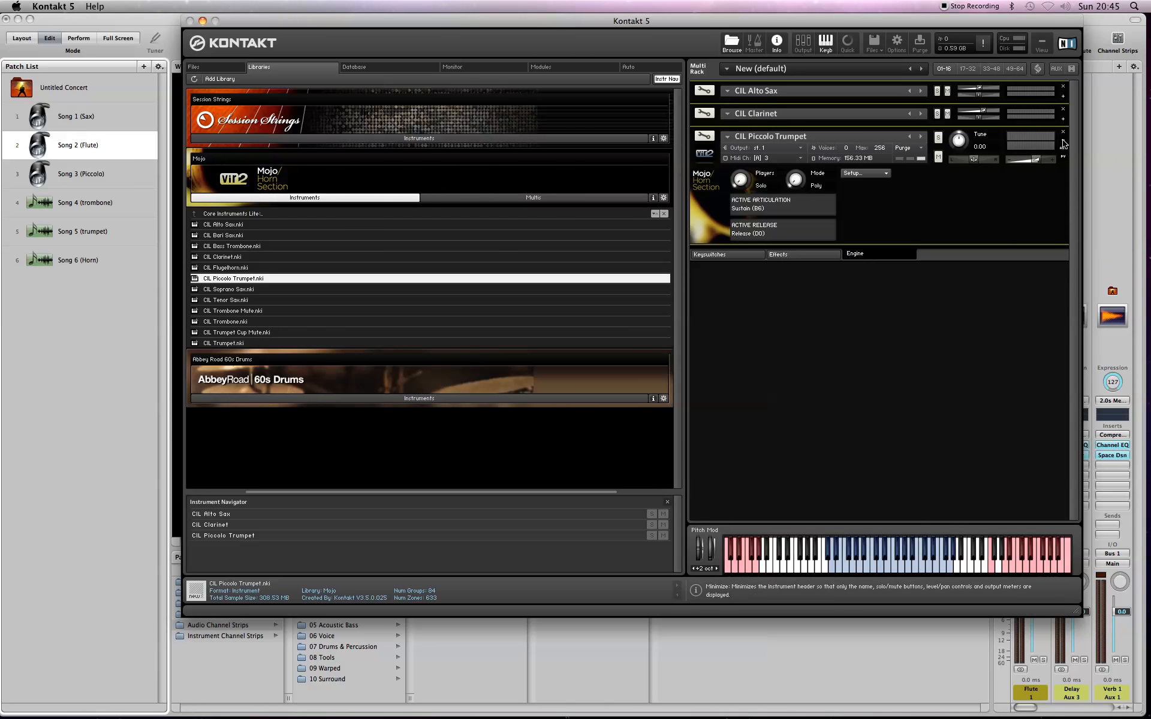
{"action": "left_click", "coordinate": [1063, 141]}
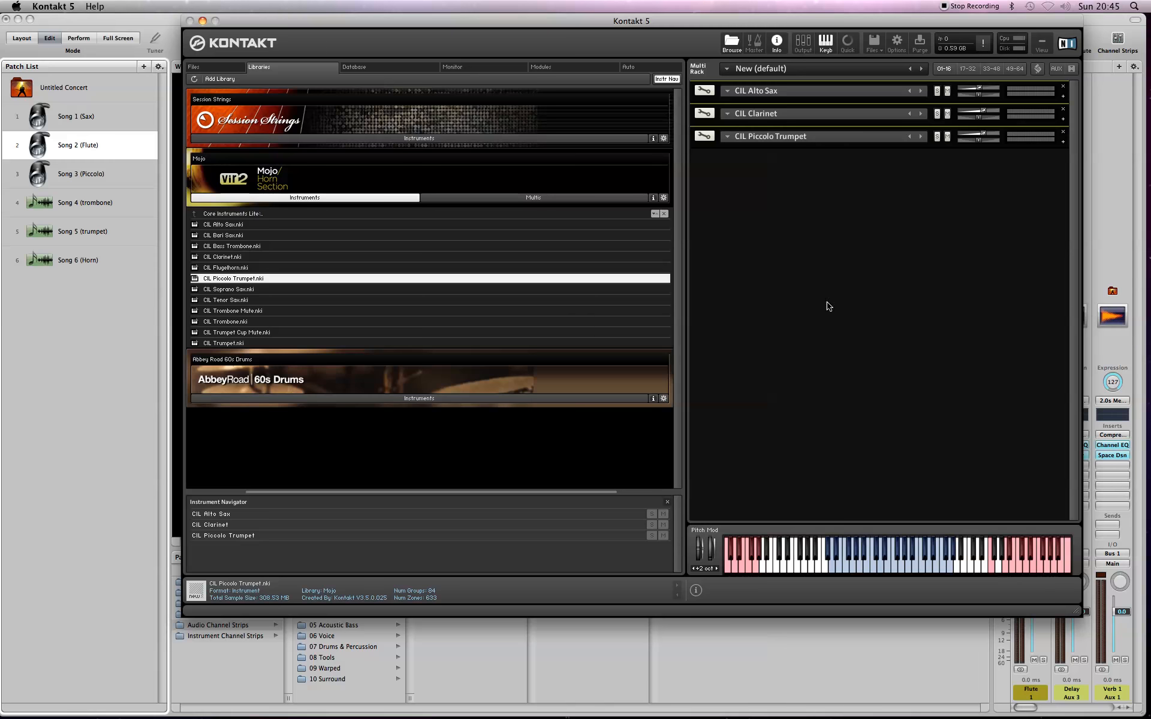
{"action": "left_click_drag", "start_coordinate": [469, 23], "coordinate": [873, 131]}
{"action": "double_click", "coordinate": [873, 131]}
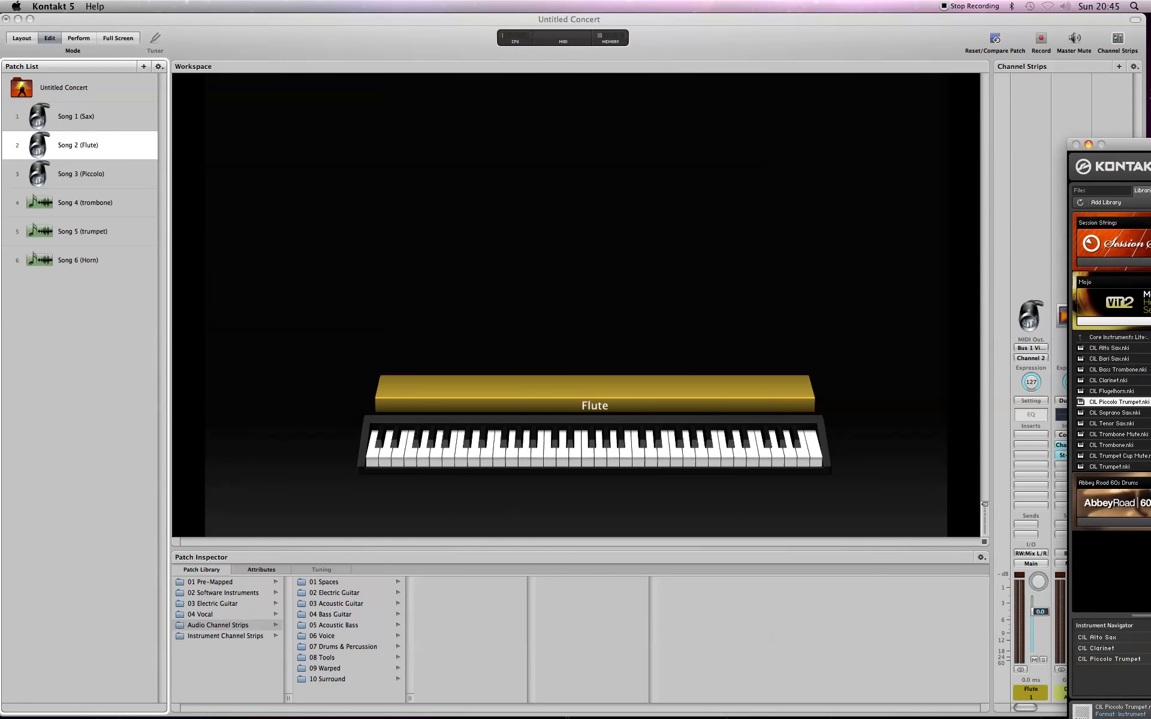